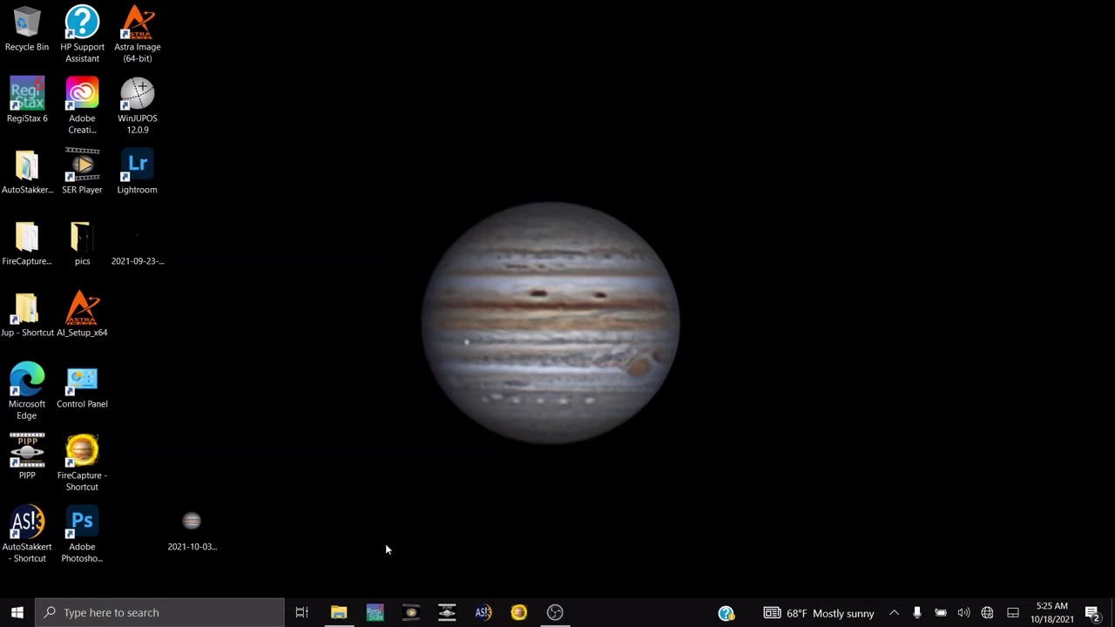
left_click(339, 612)
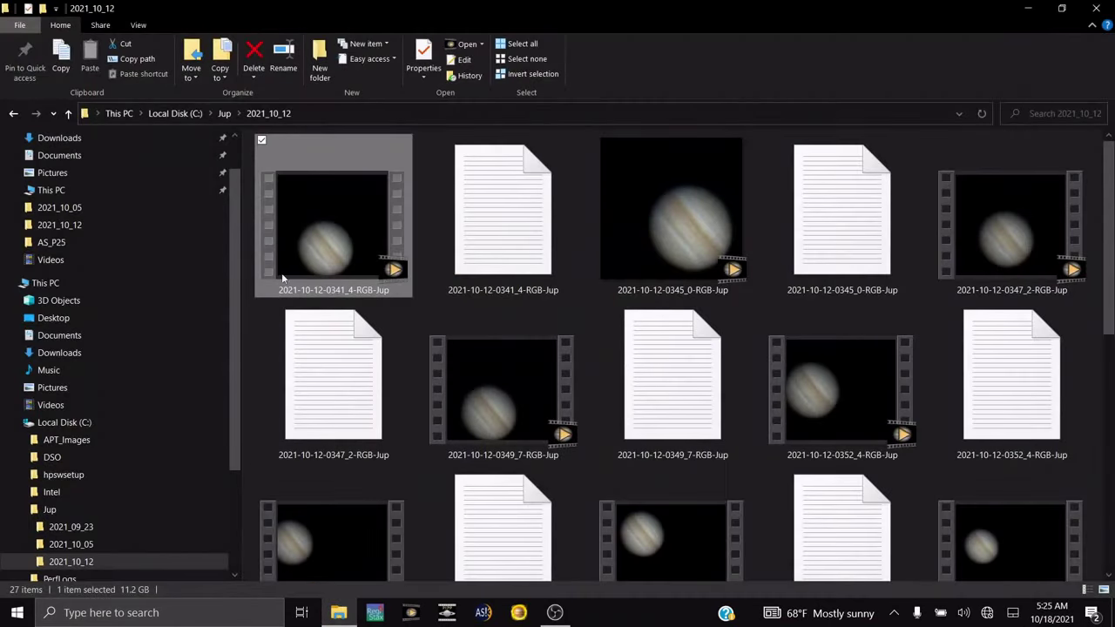
mouse_move(343, 230)
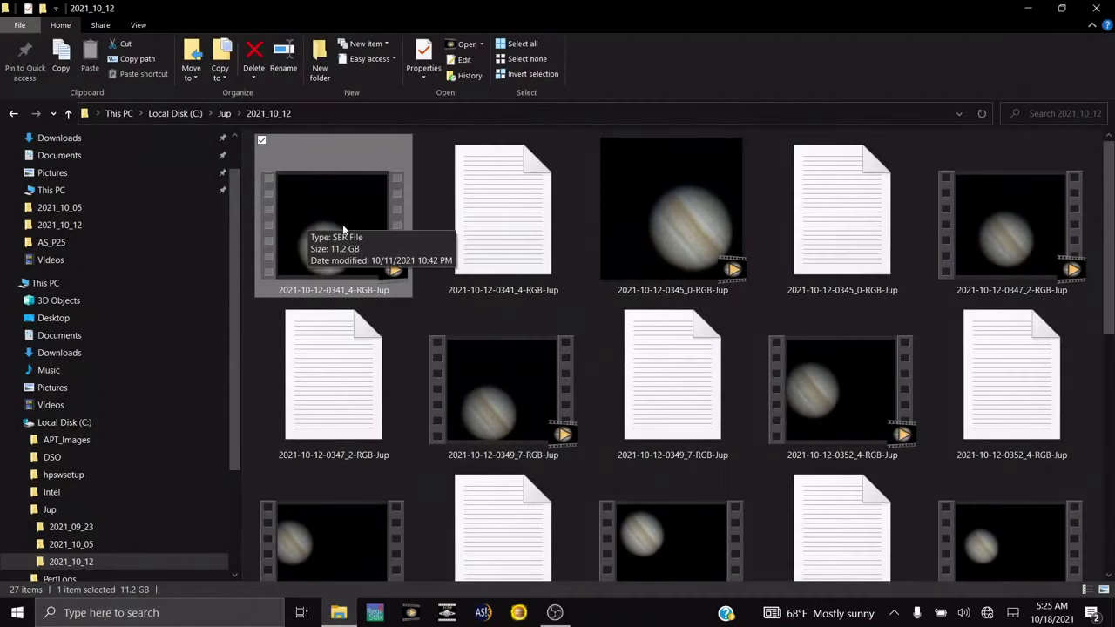
double_click(308, 268)
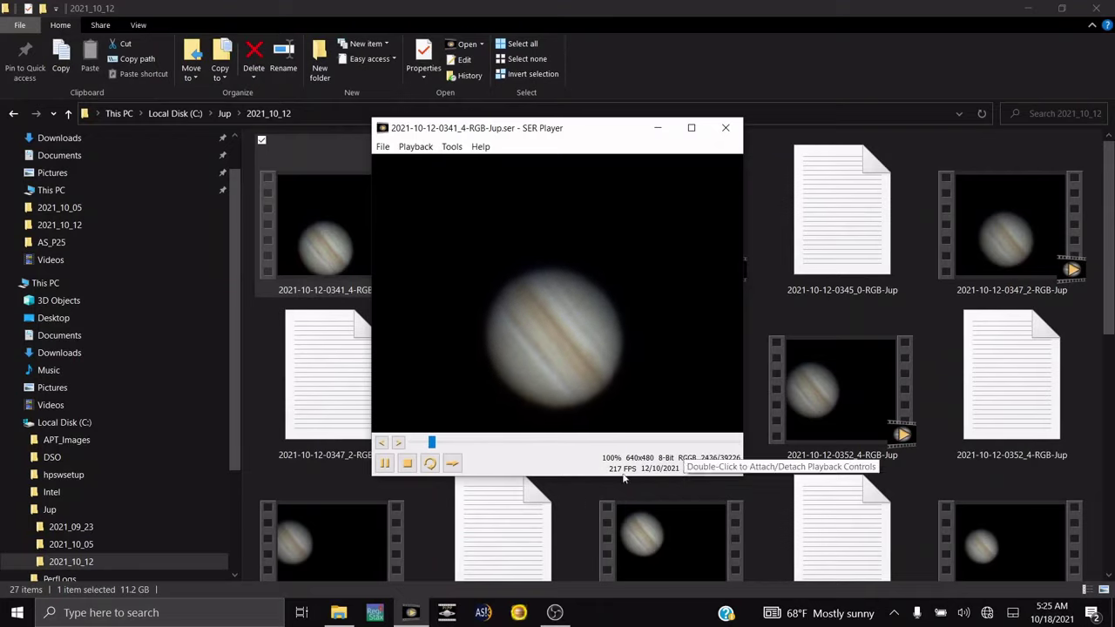
left_click(727, 129)
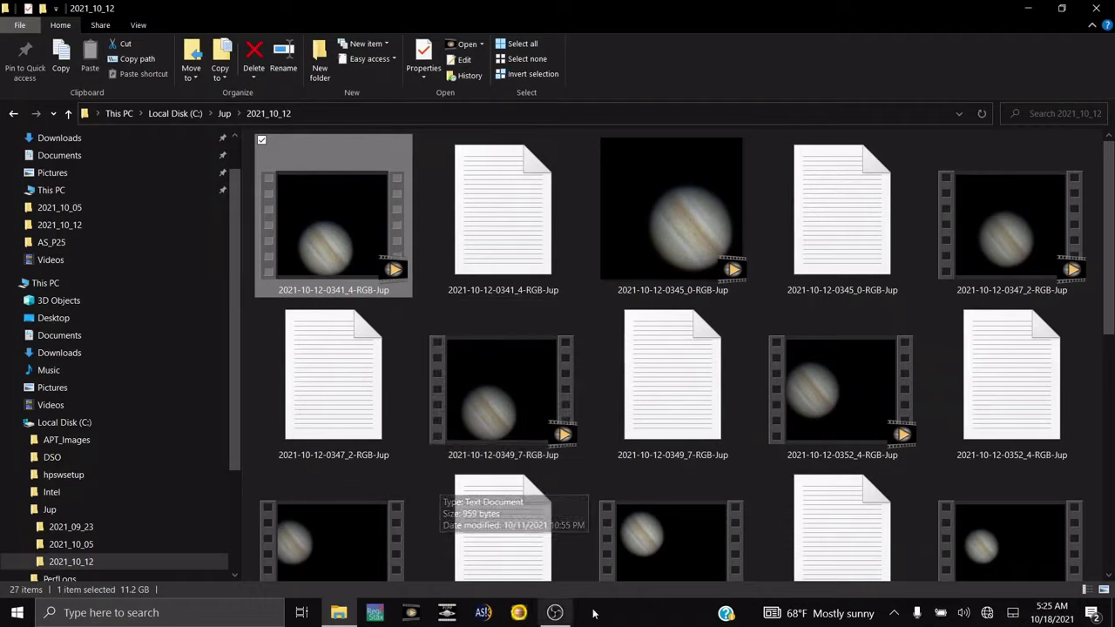
Launch PIPP and apply the Planetary optimisation with frame cropping disabled
left_click(447, 615)
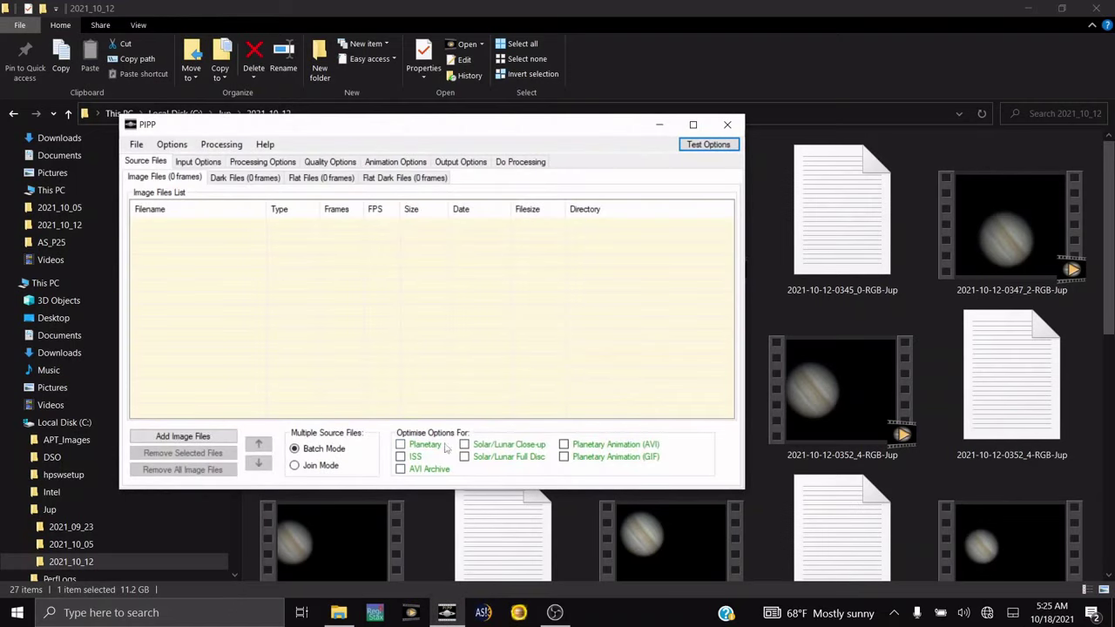
left_click(425, 445)
left_click(254, 164)
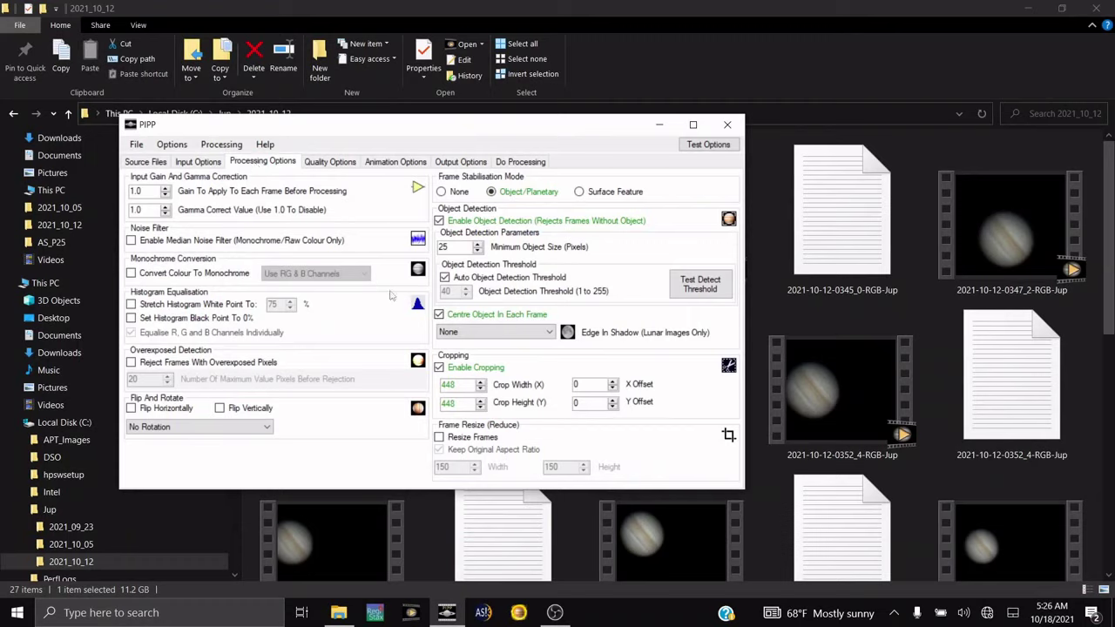
left_click(440, 367)
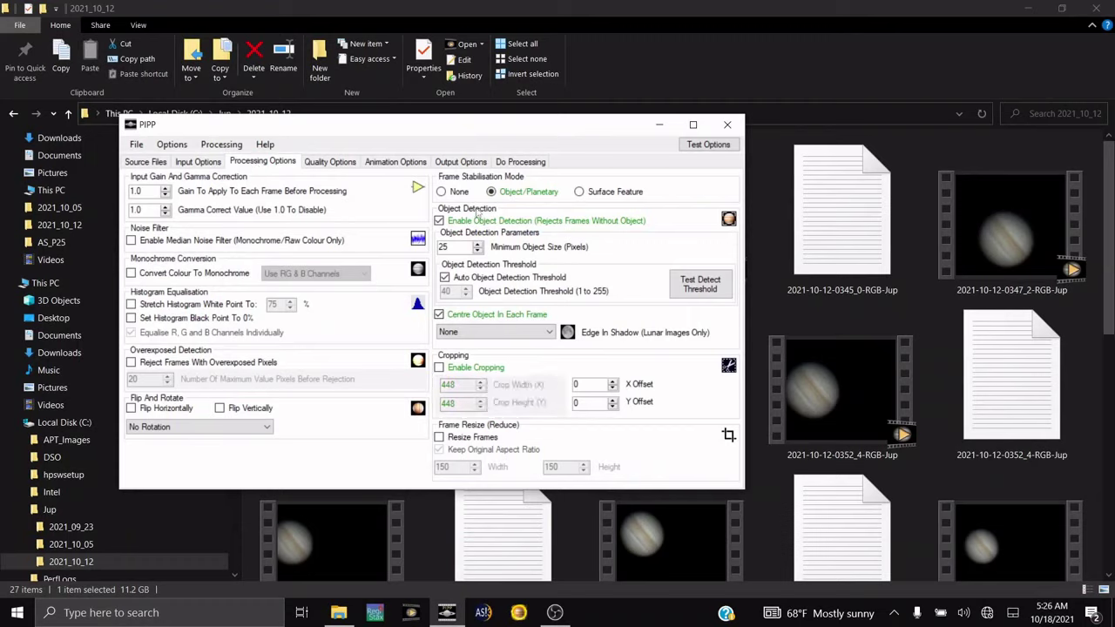
Set the output format to SER with WinJUPOS compatible filenames
left_click(462, 163)
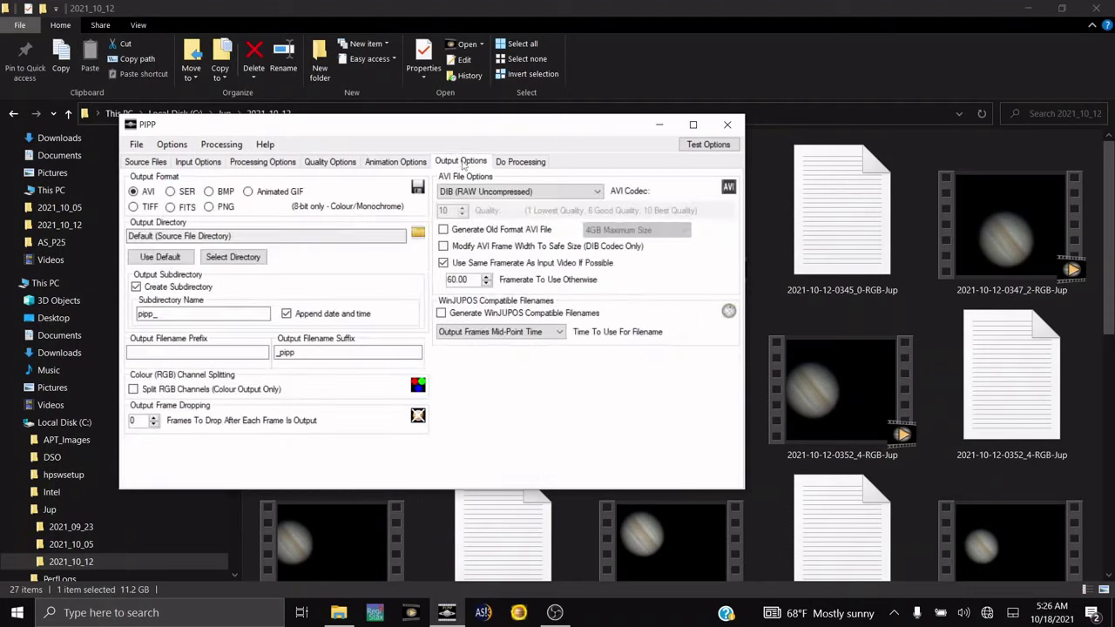
left_click(170, 192)
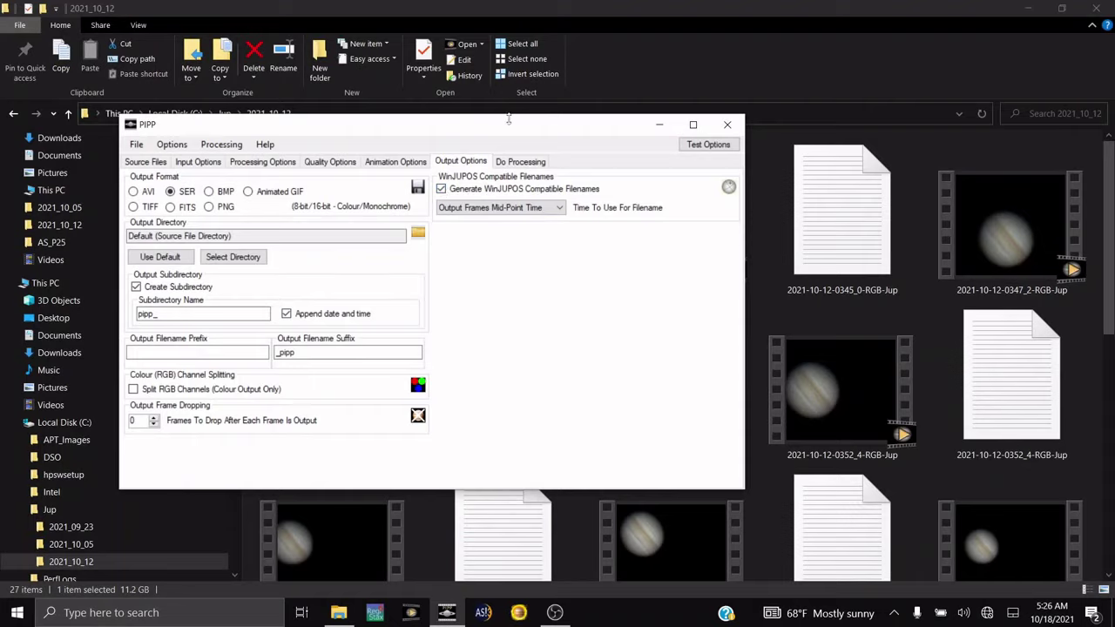
left_click(145, 162)
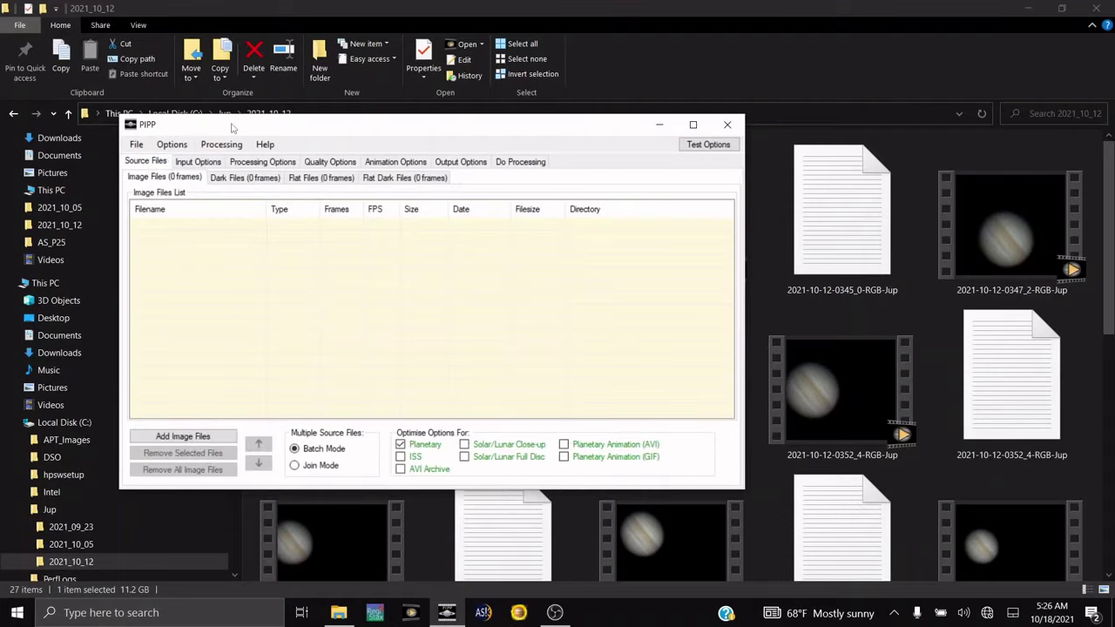
left_click_drag(233, 128, 546, 128)
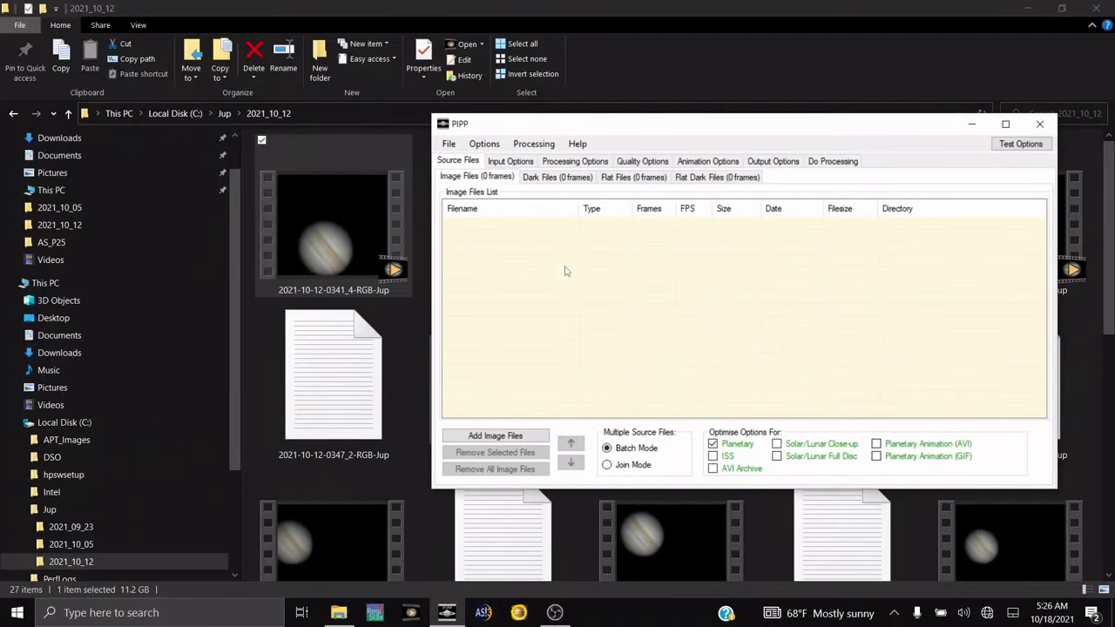
left_click_drag(565, 271, 565, 271)
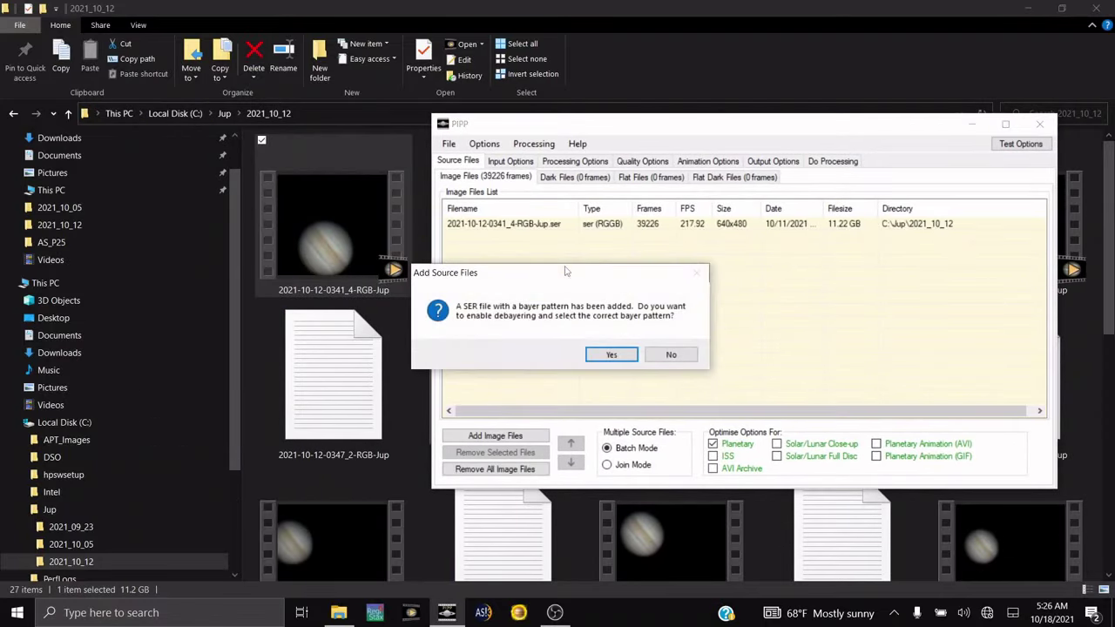
left_click(612, 354)
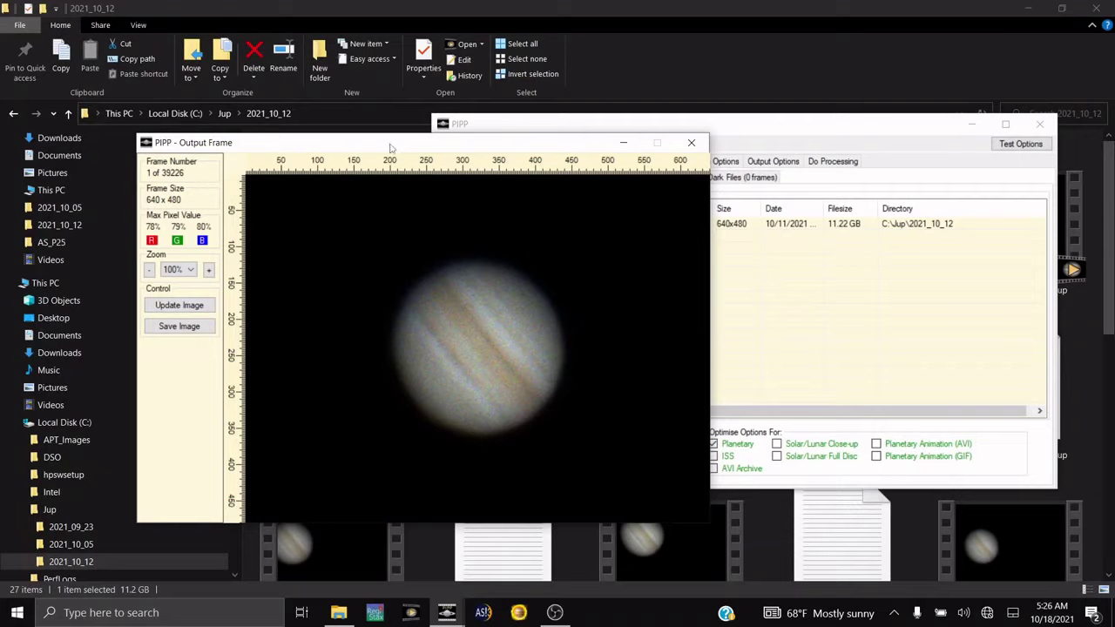
Test the object detection threshold on the planet and preview the output frame with the current processing options
left_click_drag(391, 146, 179, 164)
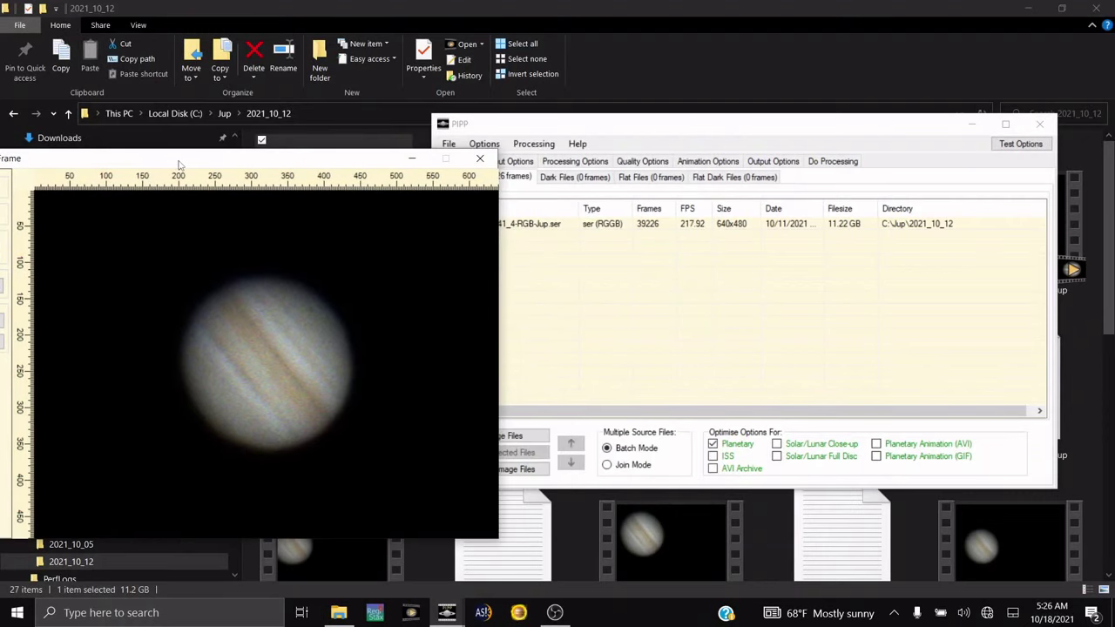
left_click(552, 129)
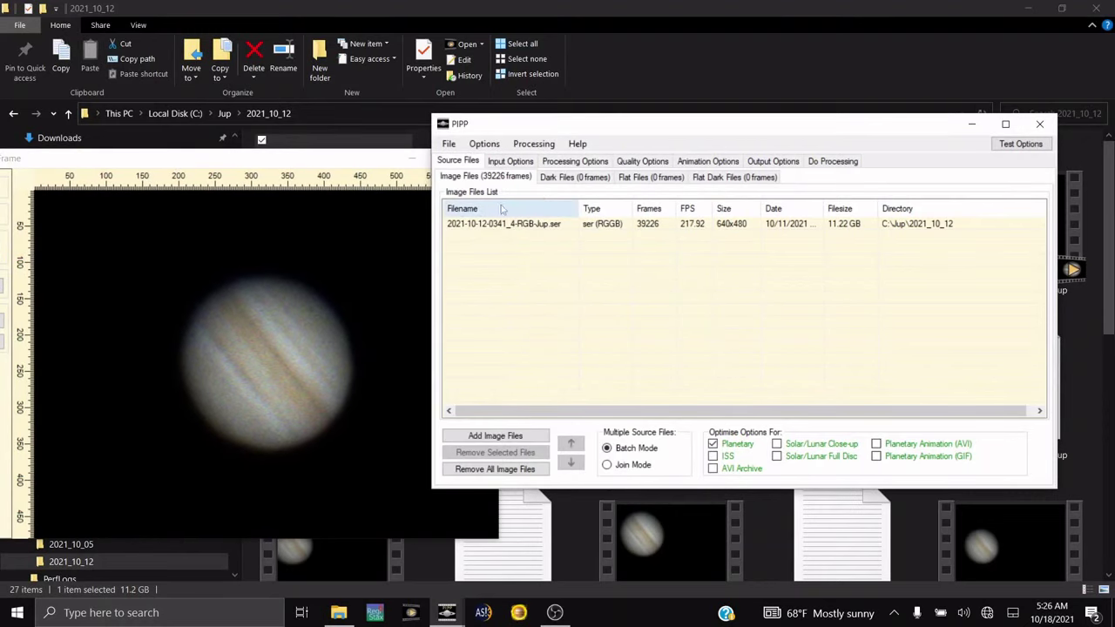
left_click(579, 165)
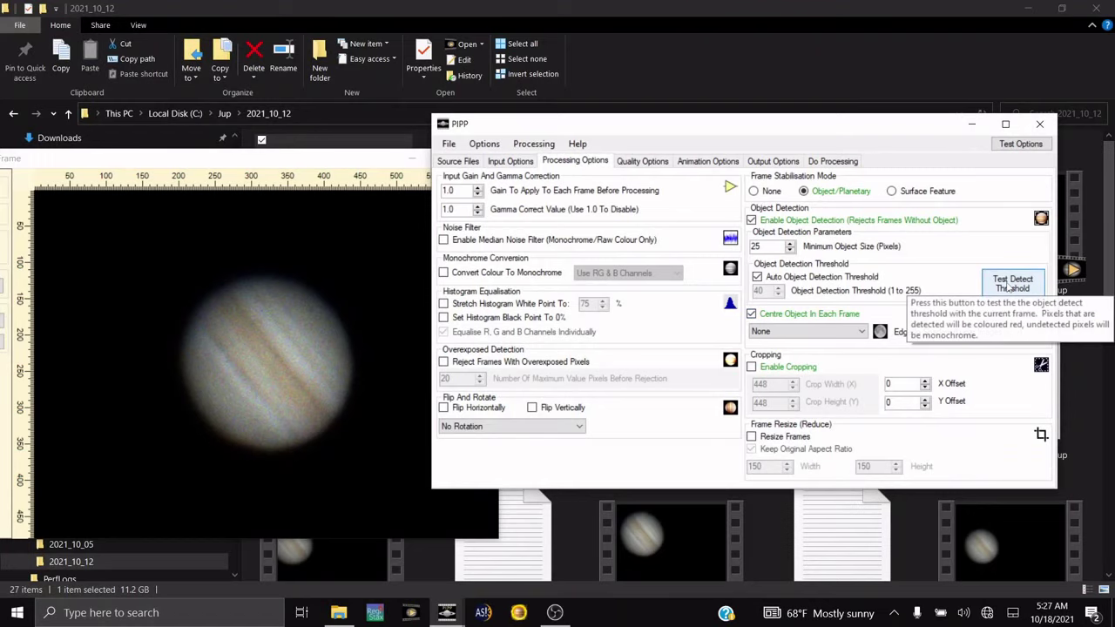
left_click(1010, 284)
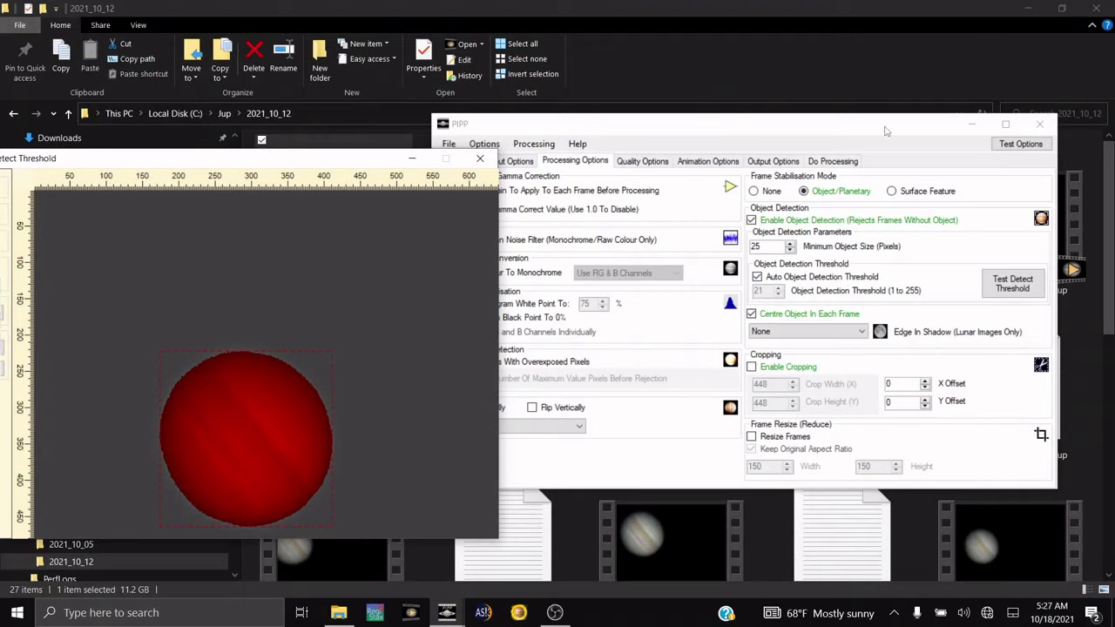
left_click(1021, 144)
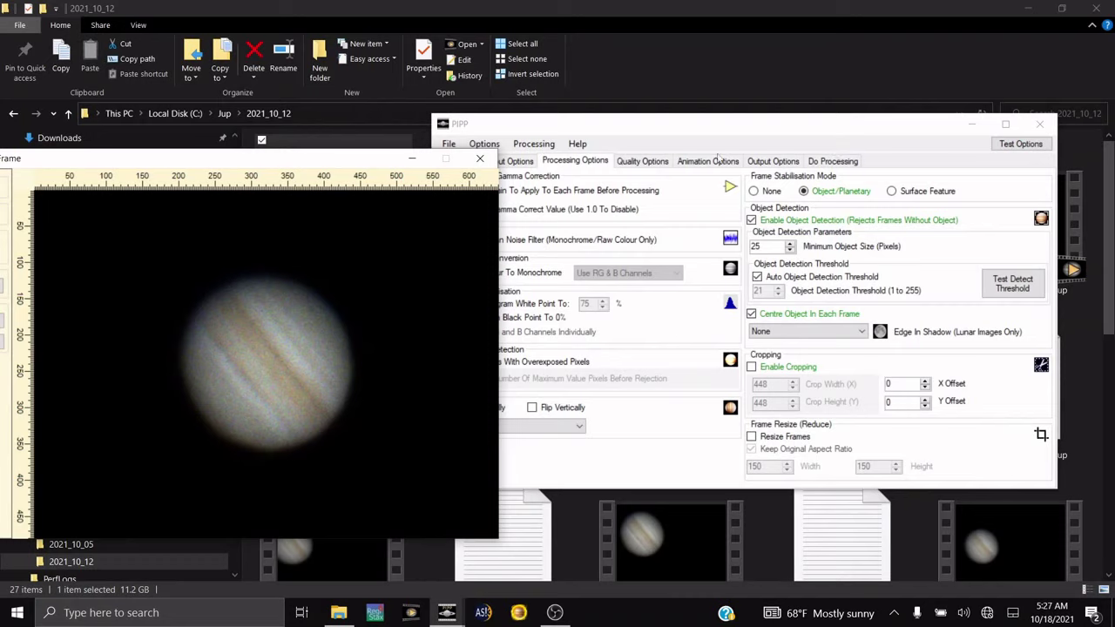
Start processing the Jupiter SER file
left_click(836, 161)
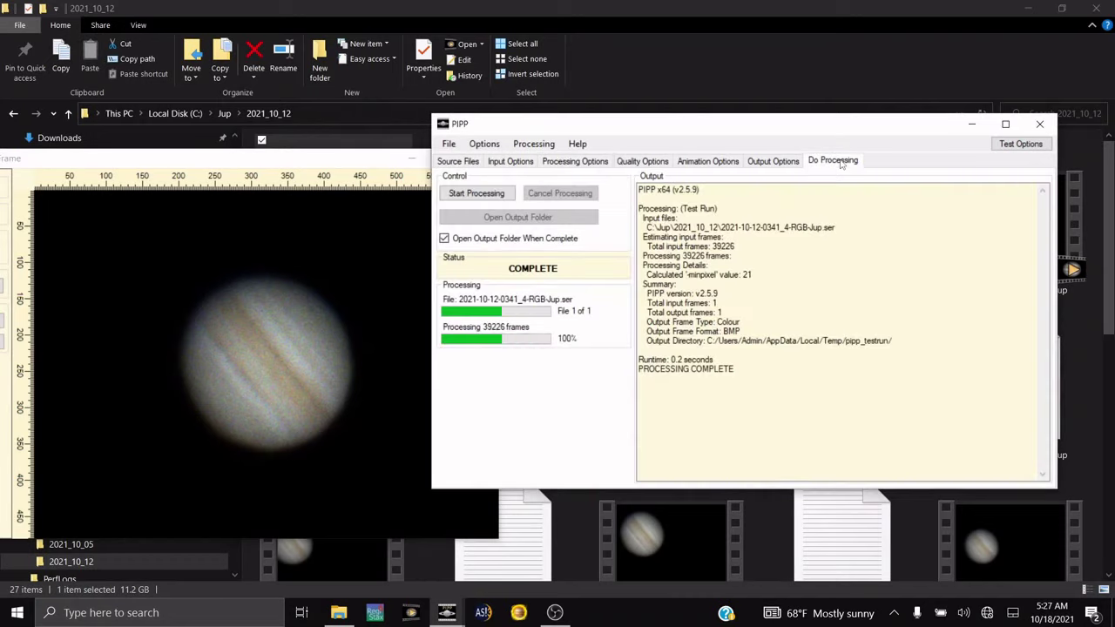
left_click(476, 193)
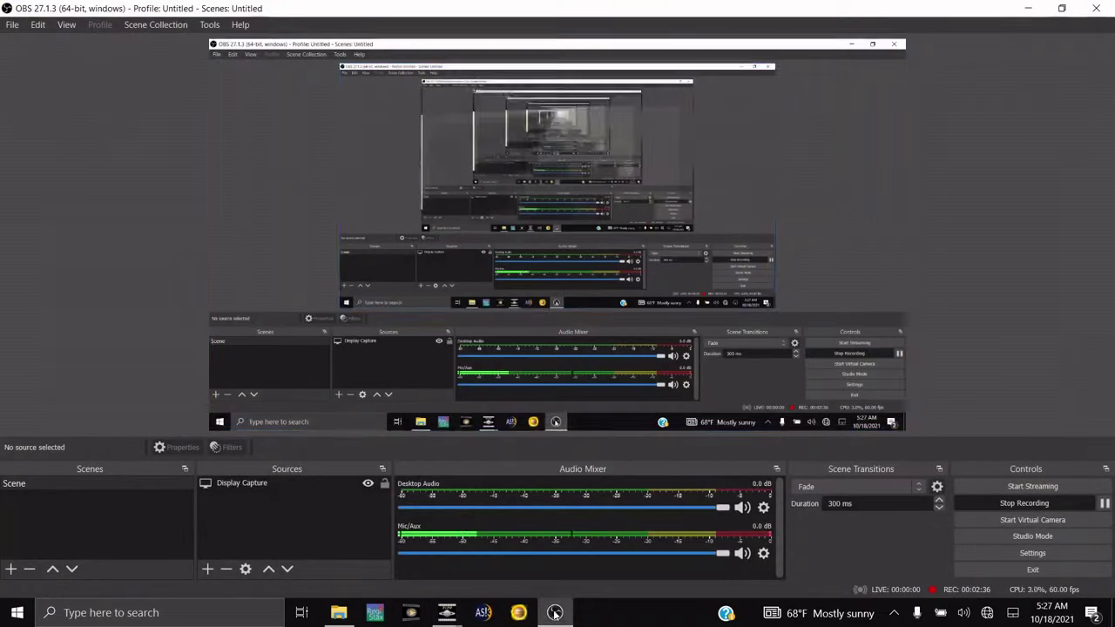
left_click(555, 612)
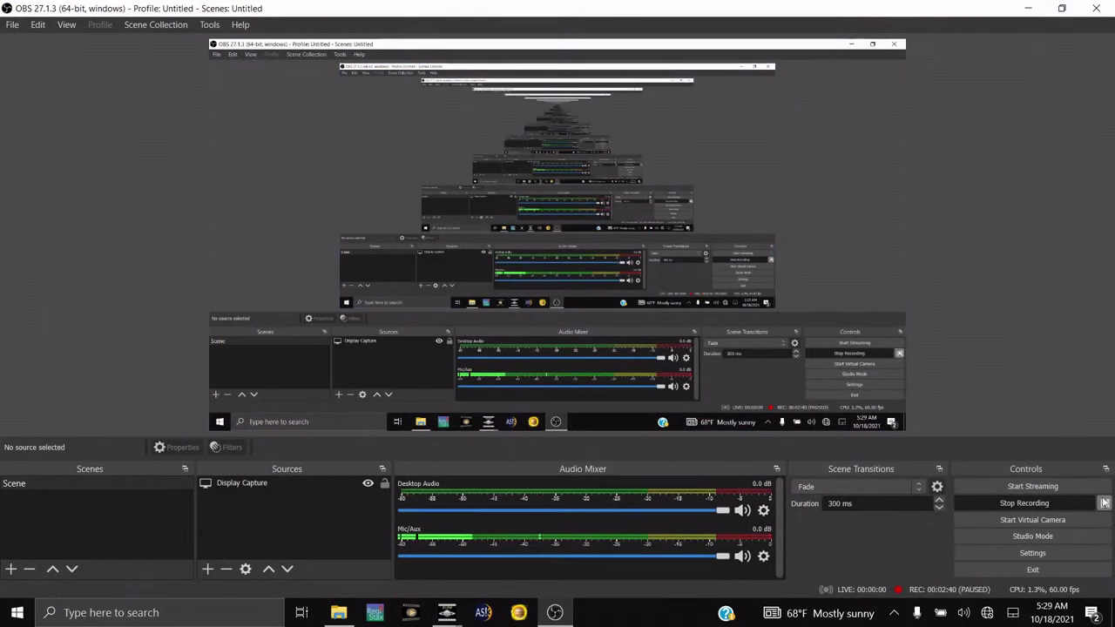
left_click(1028, 8)
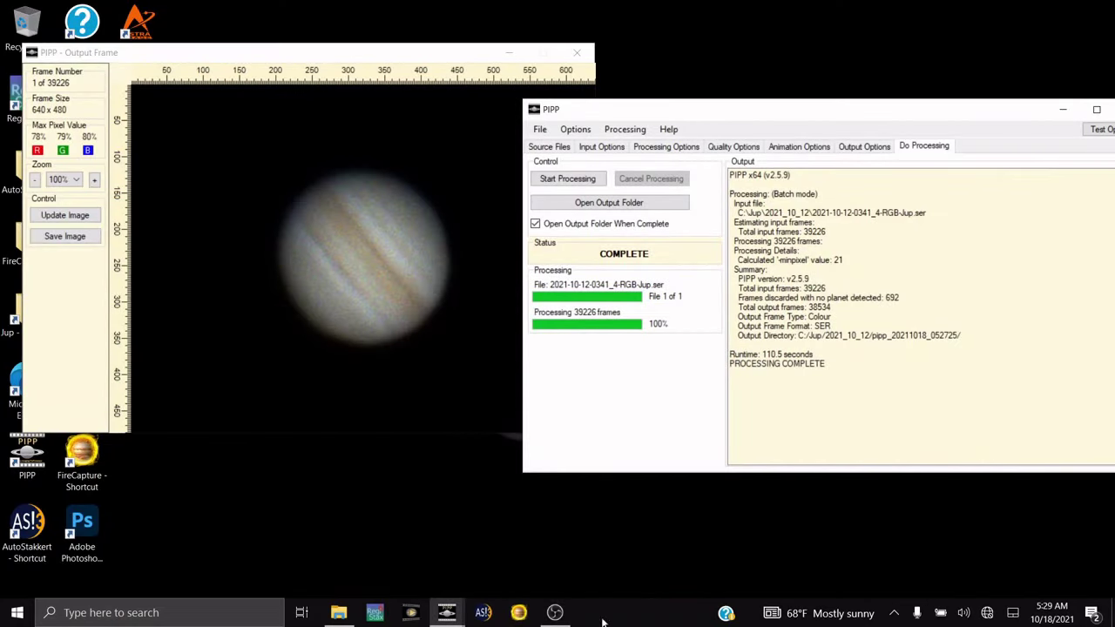
left_click(555, 612)
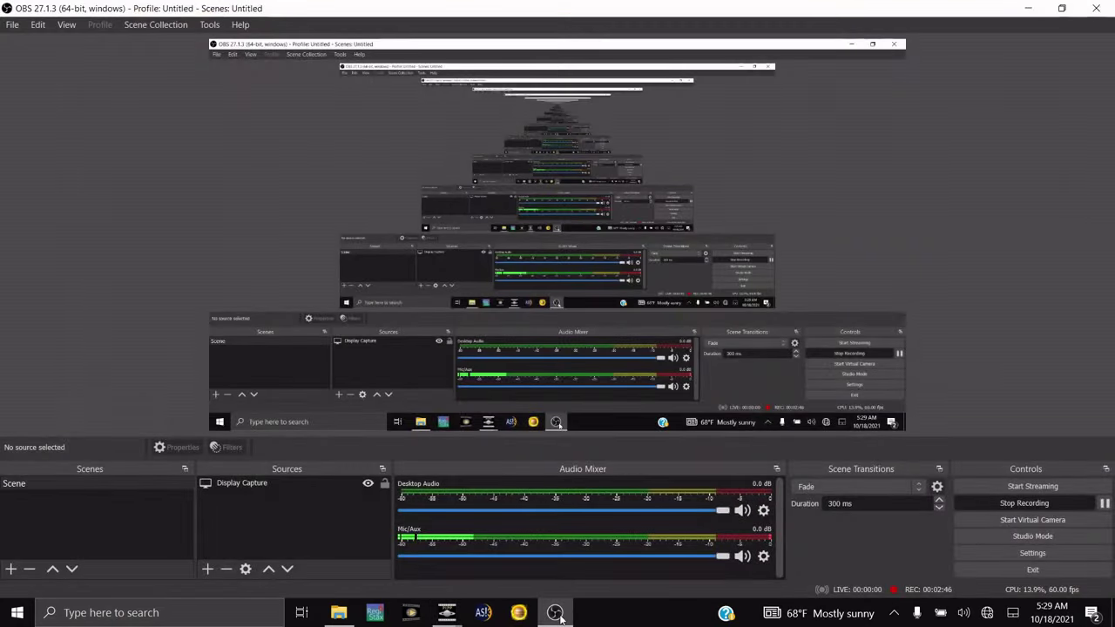
left_click(556, 612)
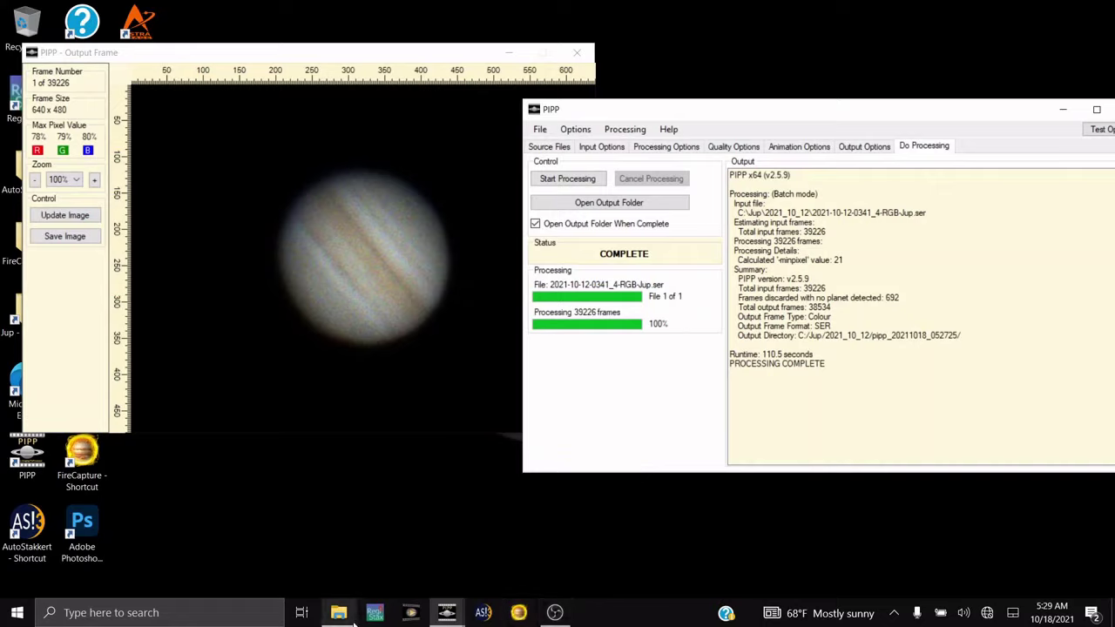
Open the pipp_20211018_052725 output folder and play the processed SER file to check how the planet is centred, then close the player
mouse_move(340, 614)
left_click(340, 556)
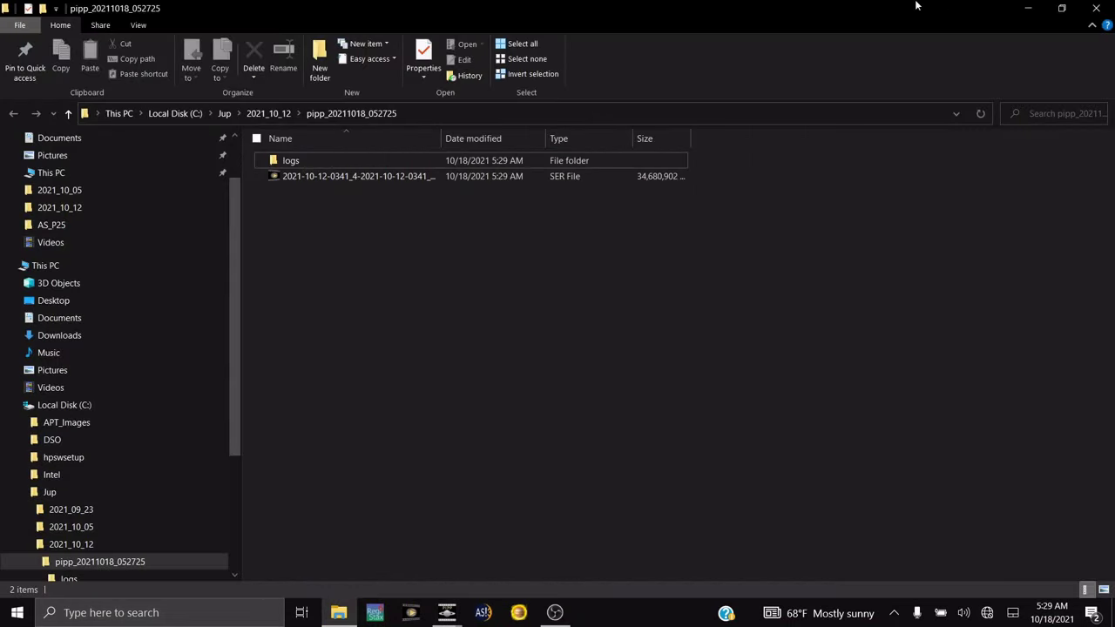
left_click(1062, 7)
left_click(599, 282)
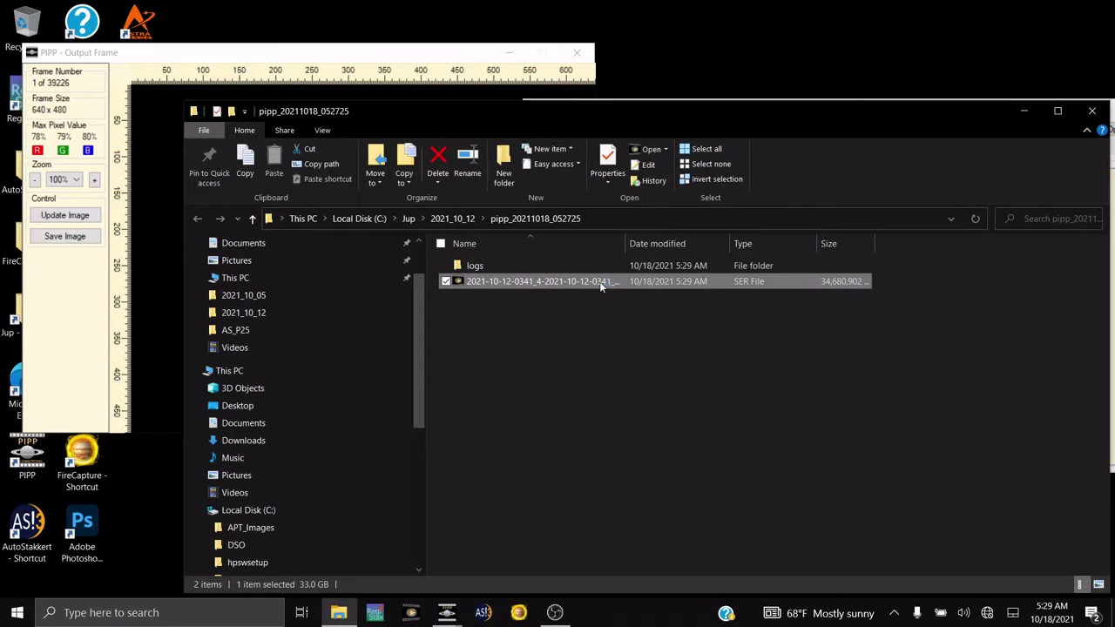
double_click(600, 281)
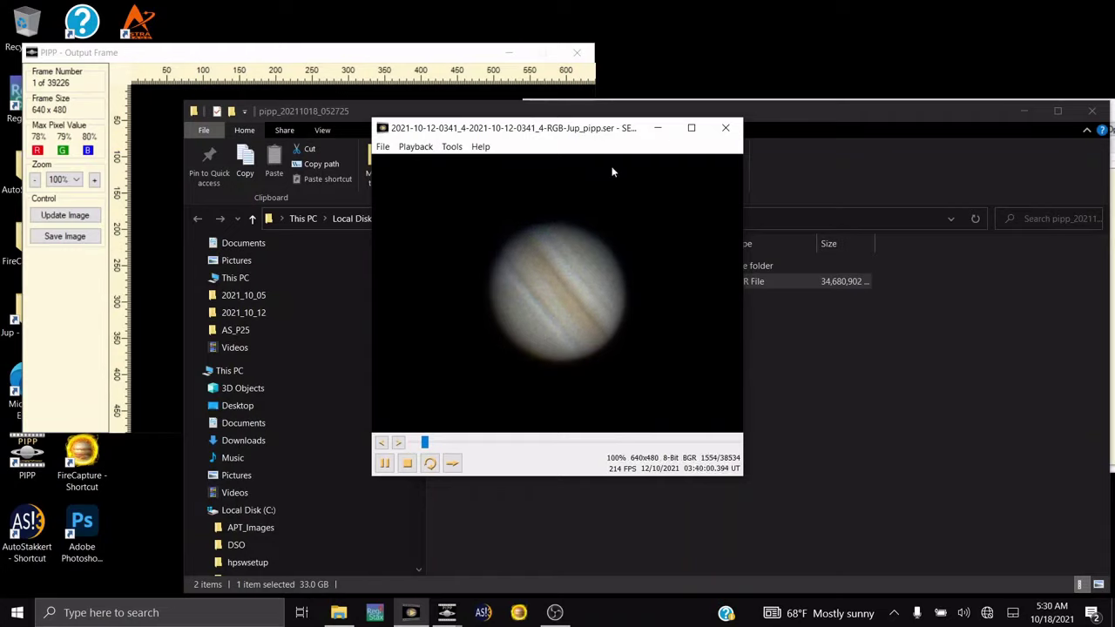
left_click(728, 128)
Close PIPP and move the processed SER file and the logs folder from the output folder to the desktop
left_click_drag(607, 125, 591, 199)
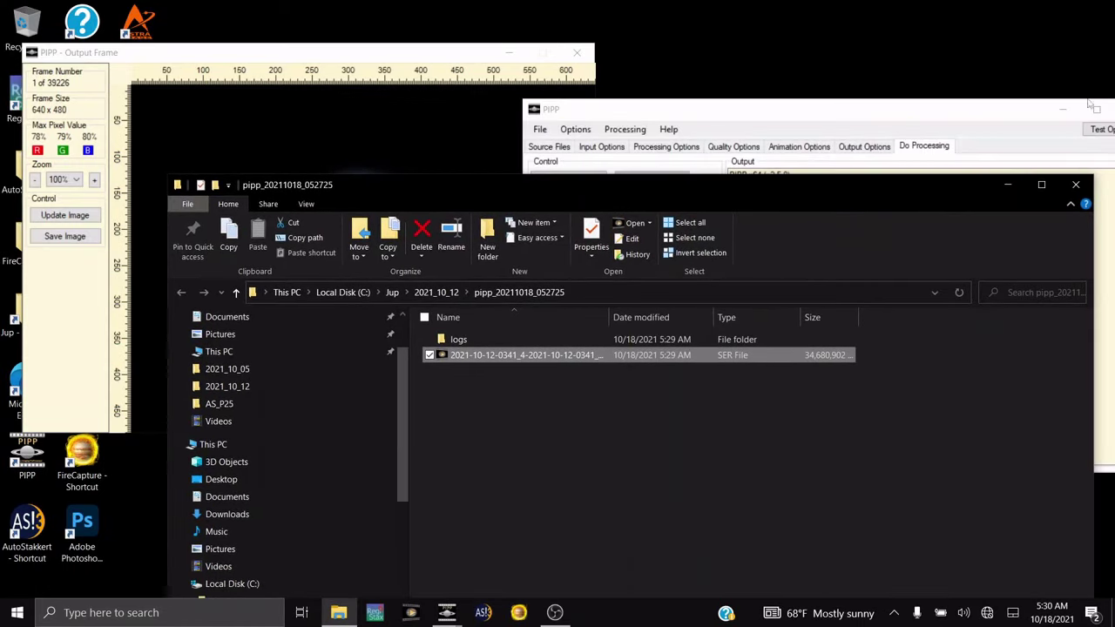
left_click_drag(976, 108, 825, 128)
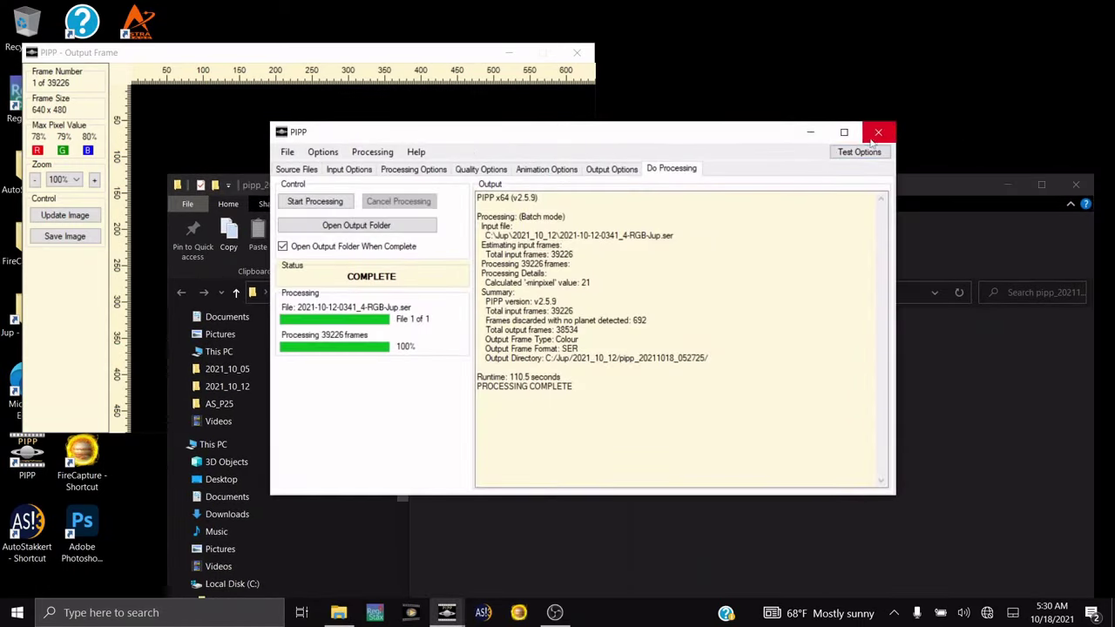
left_click(915, 124)
left_click_drag(581, 415, 257, 95)
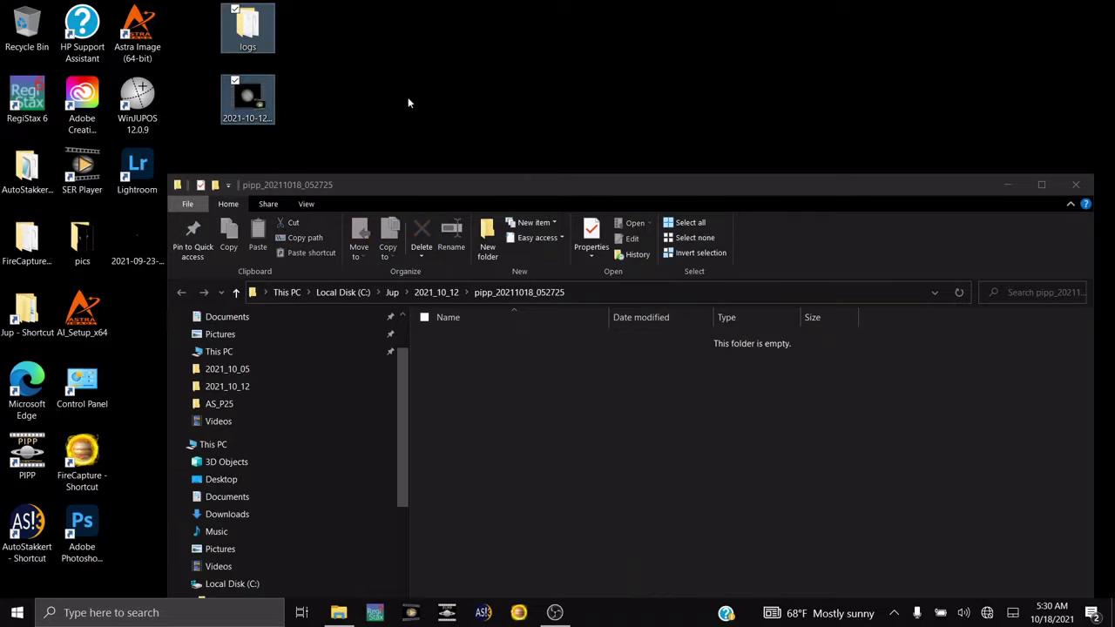
left_click(1077, 185)
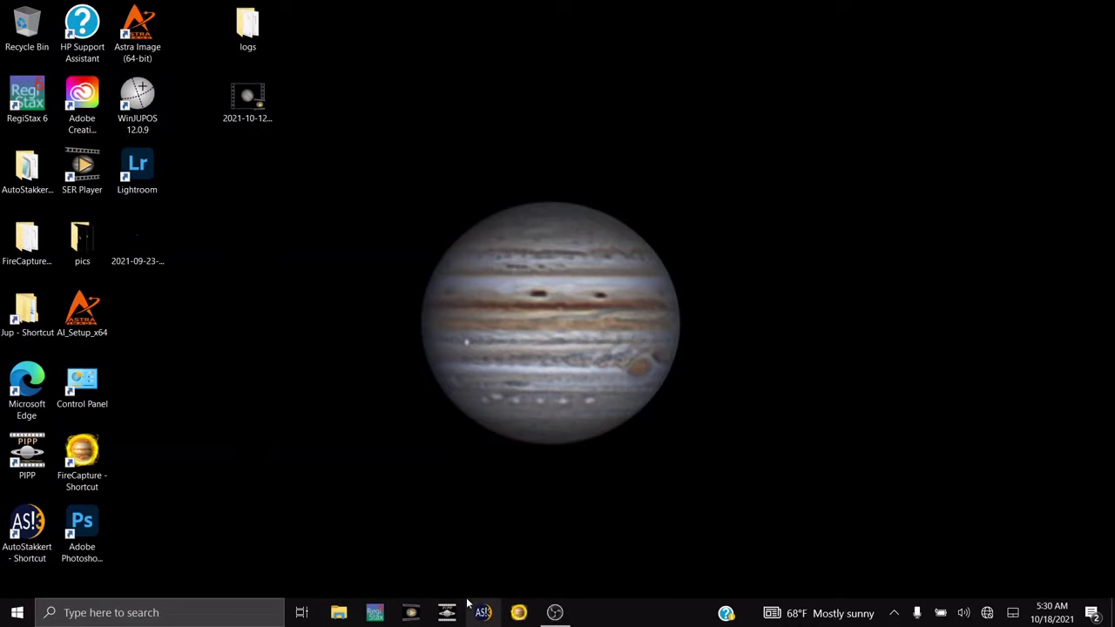
Launch AutoStakkert and load the processed Jupiter SER file from the desktop
left_click(486, 615)
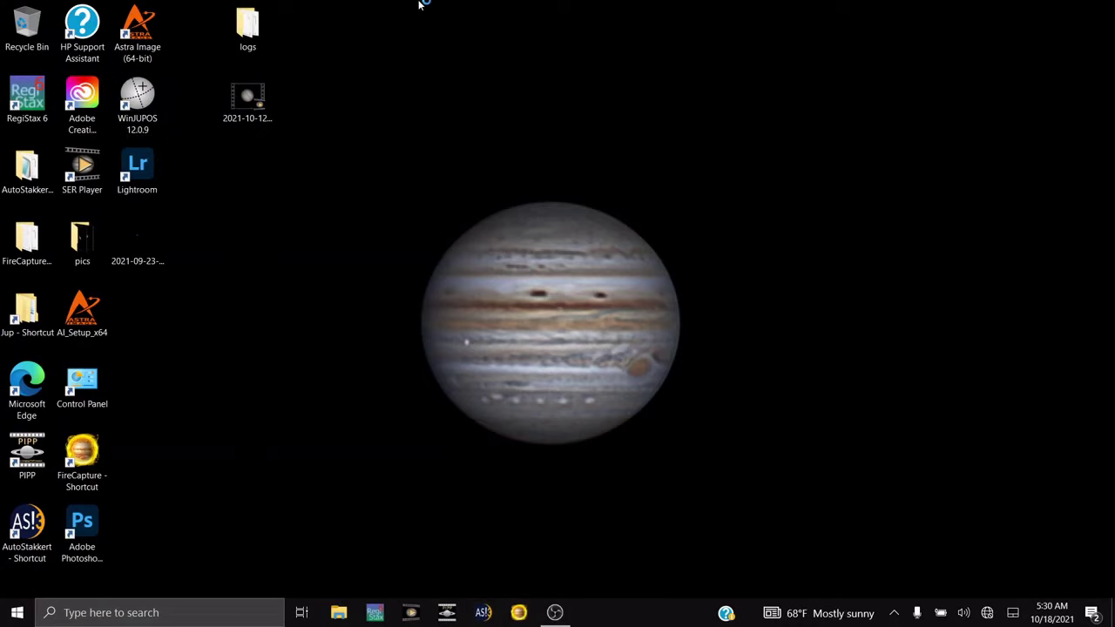
left_click_drag(259, 99, 791, 237)
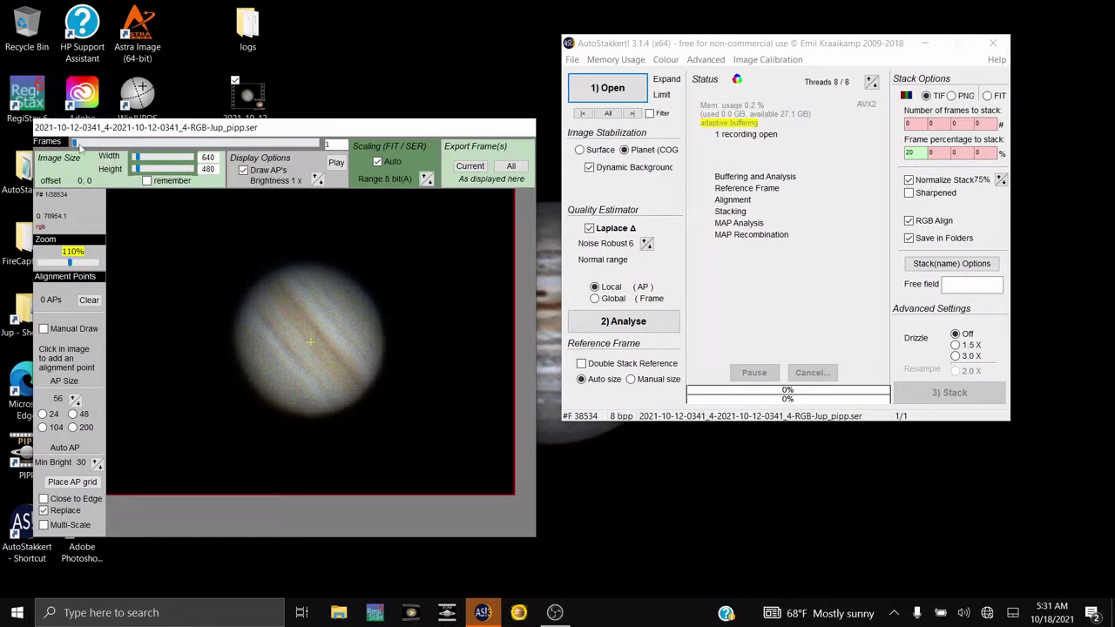
Browse to frames around the middle of the recording and reduce the preview zoom to 80% to examine frame quality
left_click_drag(77, 145, 212, 155)
left_click_drag(72, 261, 63, 263)
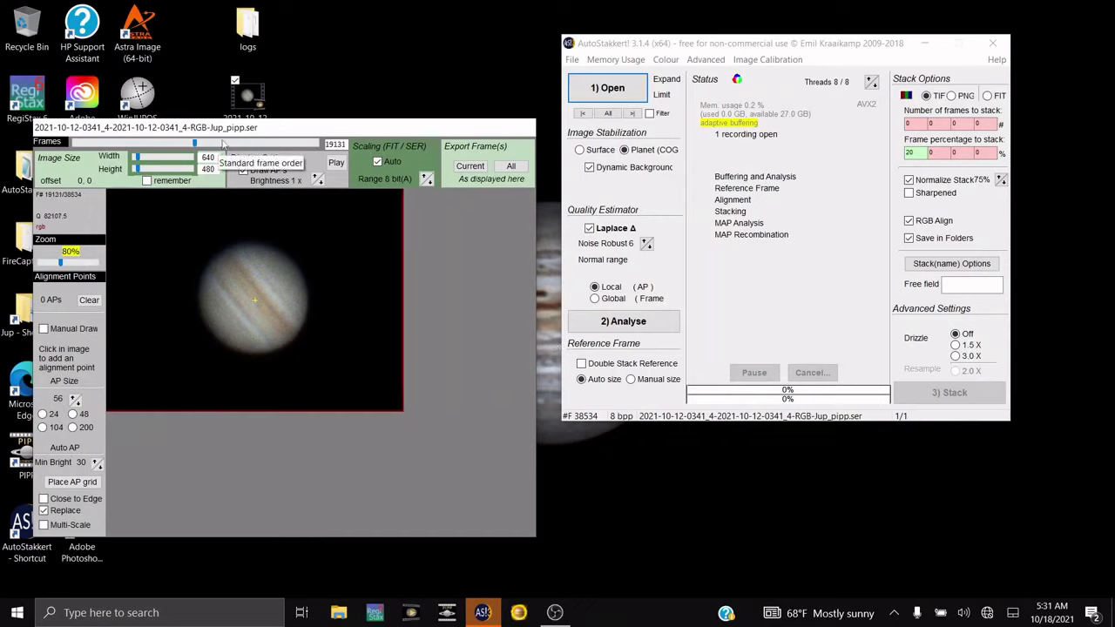
scroll(223, 143, "down", 4)
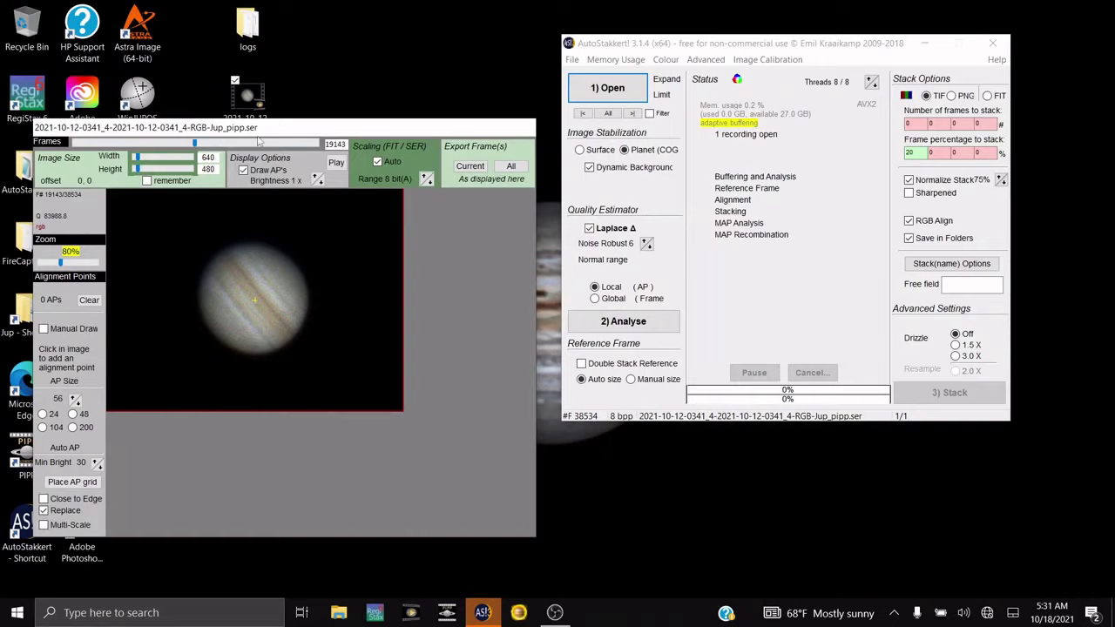
Play the recording briefly to frame 19248 and export that current frame as a 16-bit PNG to the desktop
left_click(336, 163)
left_click(336, 163)
left_click(336, 163)
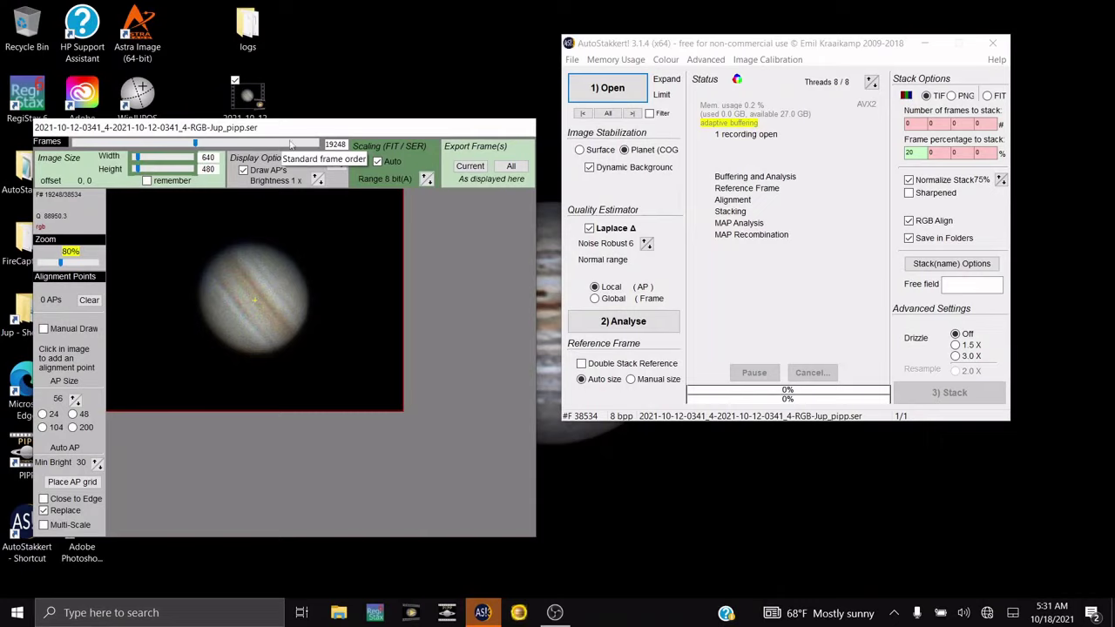
left_click(481, 171)
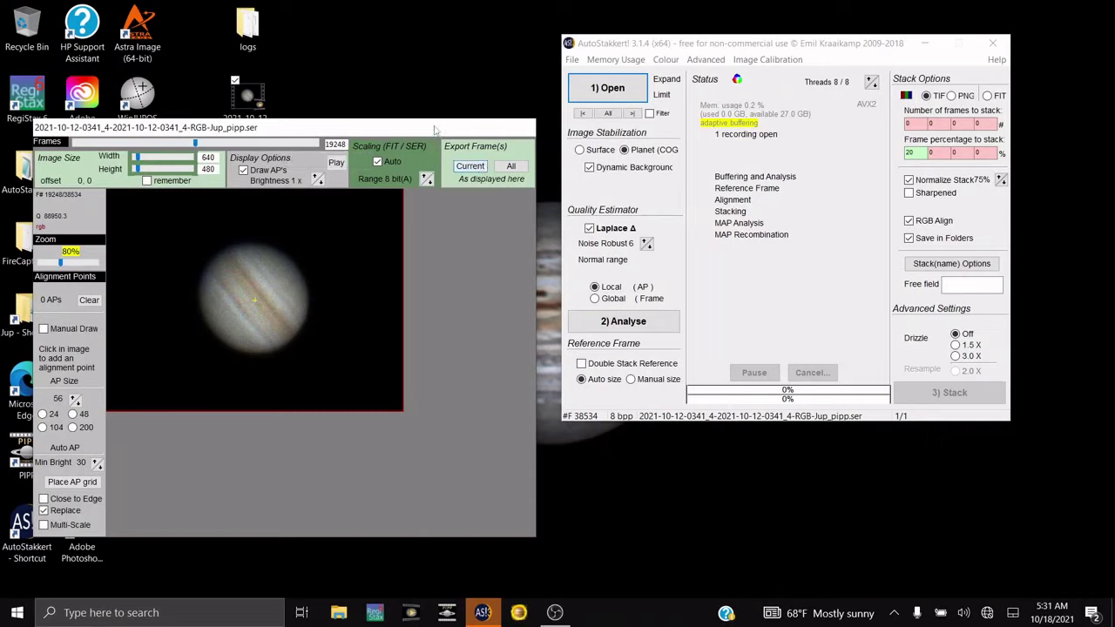
left_click(470, 166)
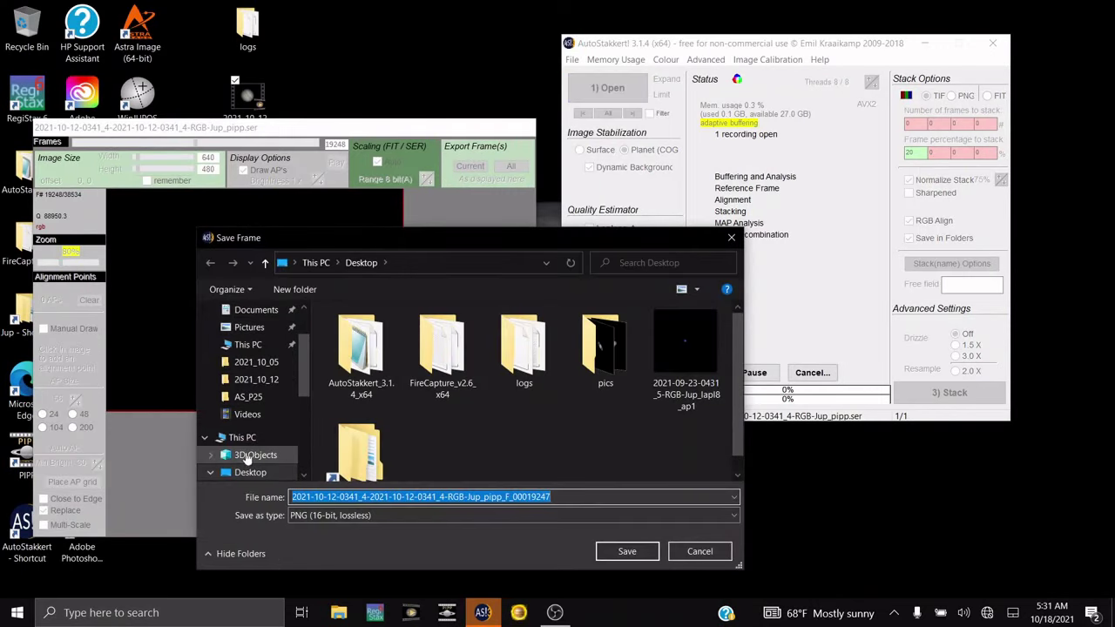
scroll(249, 460, "down", 1)
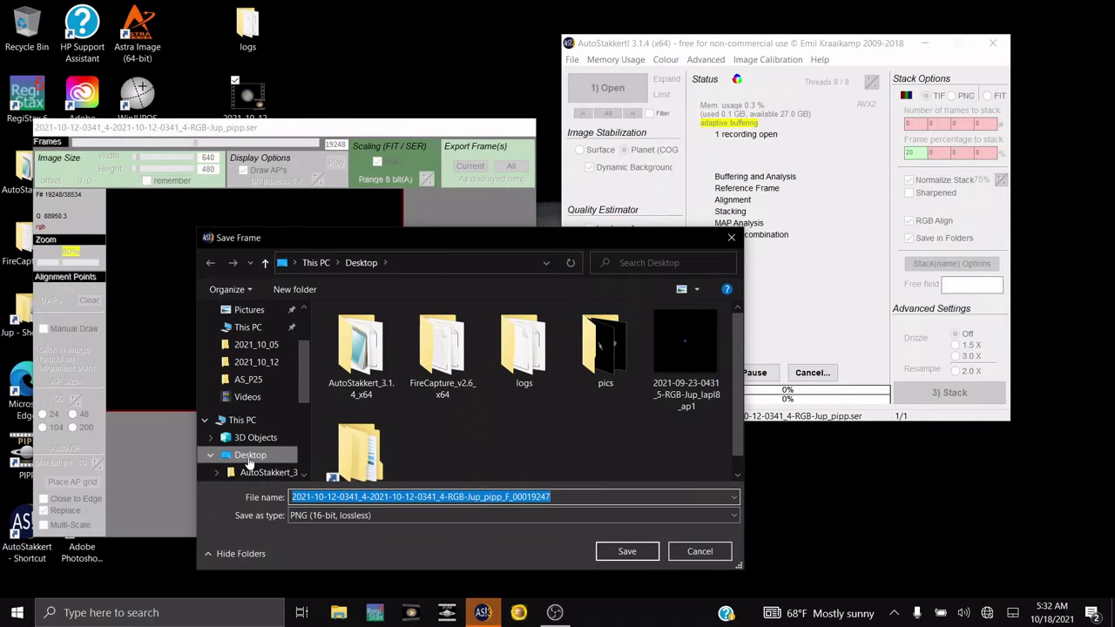
left_click(249, 459)
left_click(624, 549)
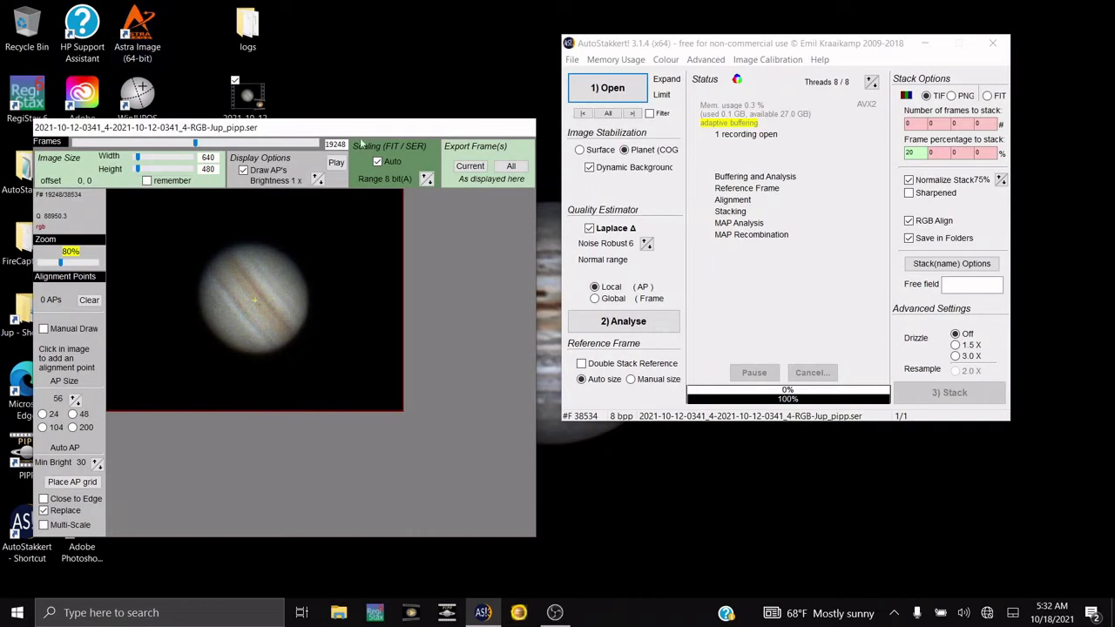
Move the frame preview window aside, close AutoStakkert and launch WinJUPOS from the desktop
left_click_drag(340, 126, 688, 148)
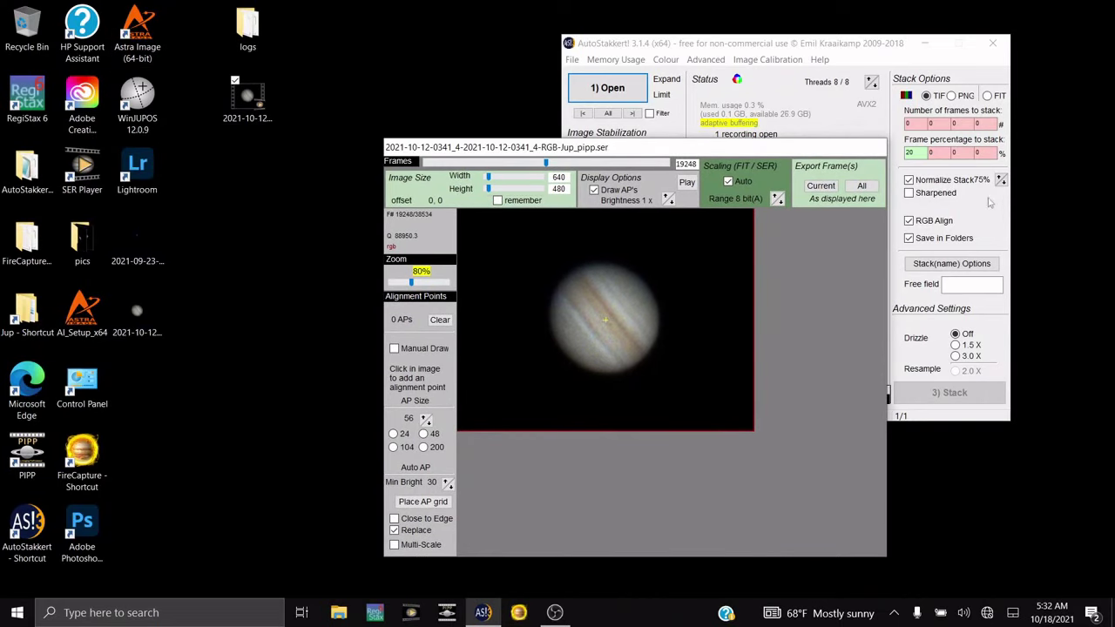
left_click(992, 43)
double_click(140, 96)
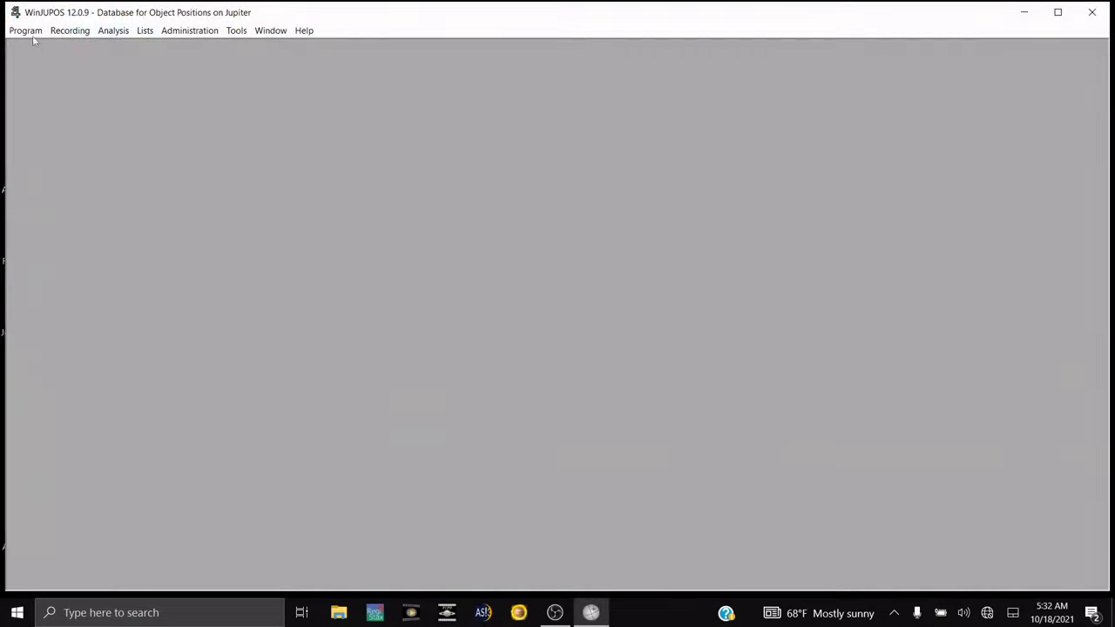
left_click(25, 29)
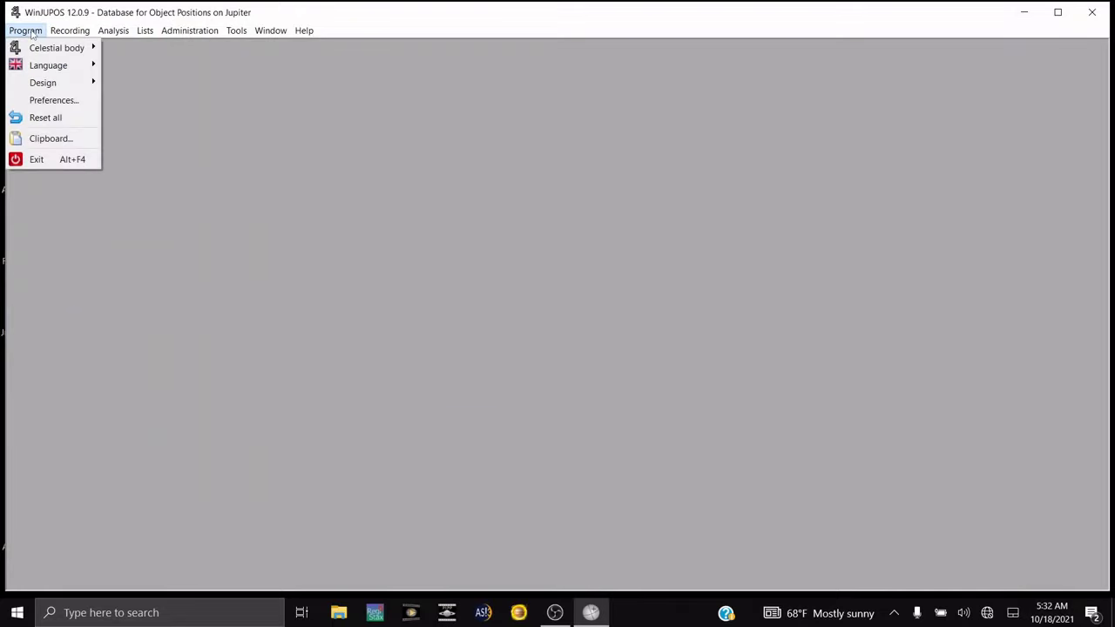
mouse_move(79, 48)
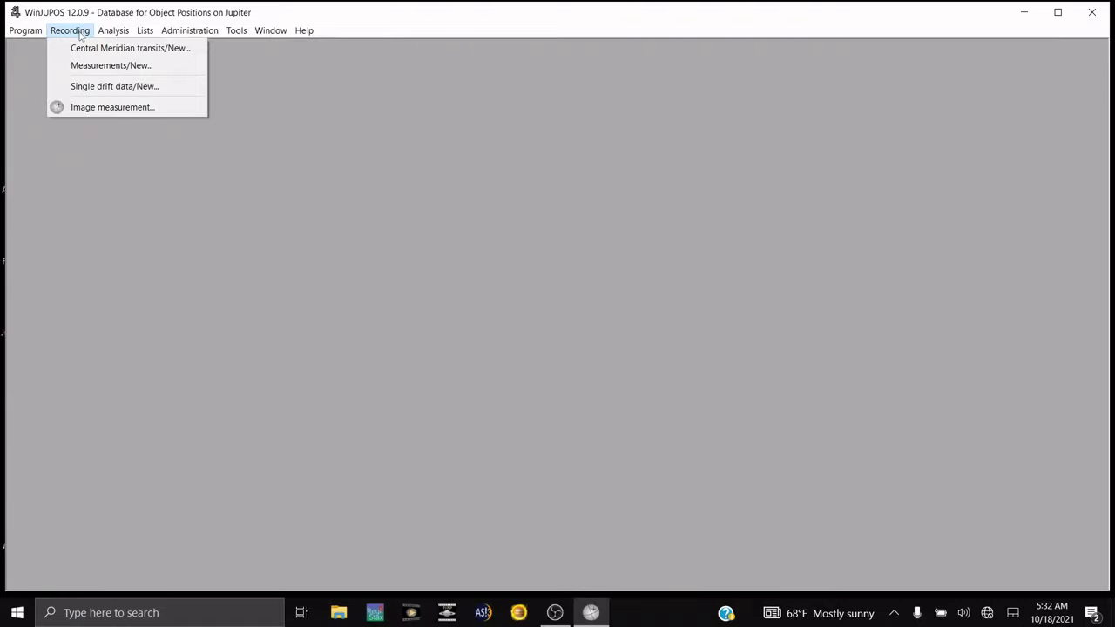
left_click(88, 66)
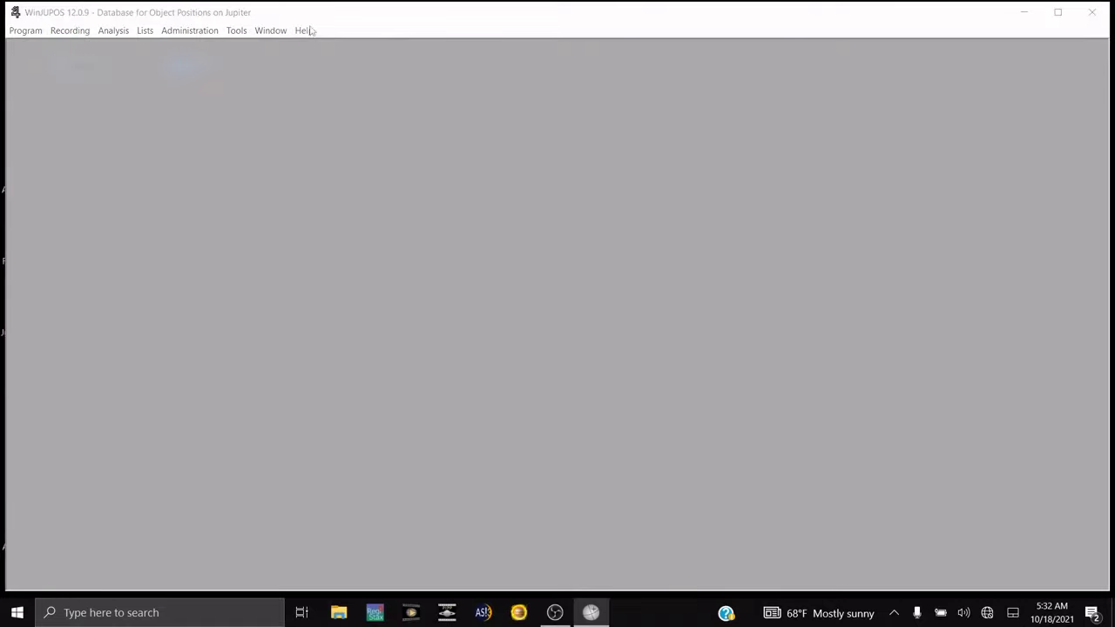
left_click(895, 86)
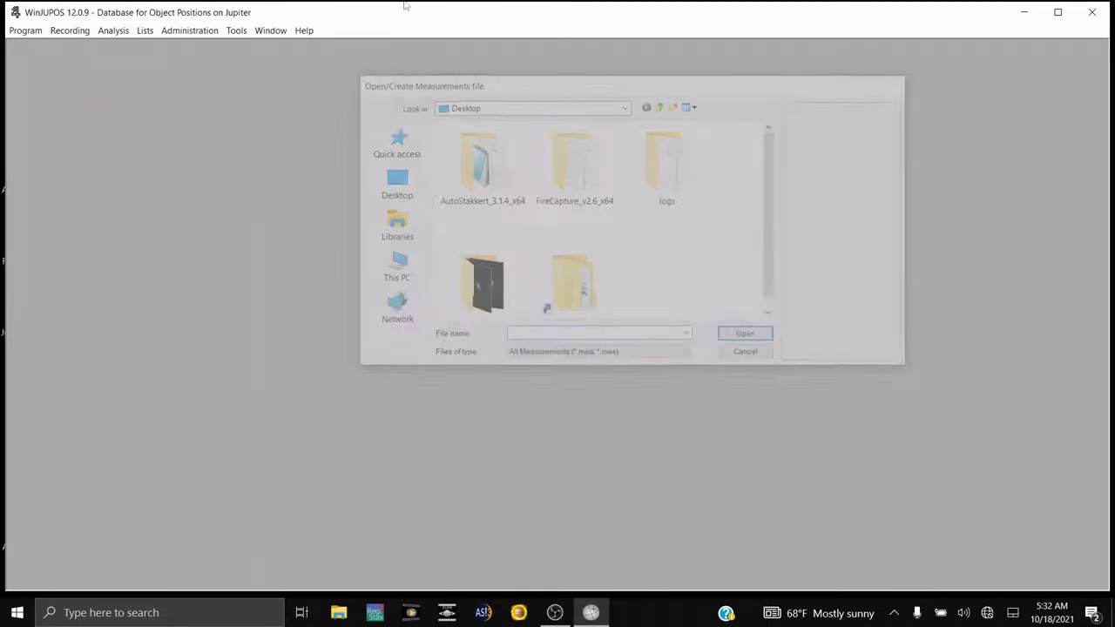
Start an image measurement, decline searching for the missing previous image, and open the exported Jupiter PNG frame from the desktop
left_click(66, 31)
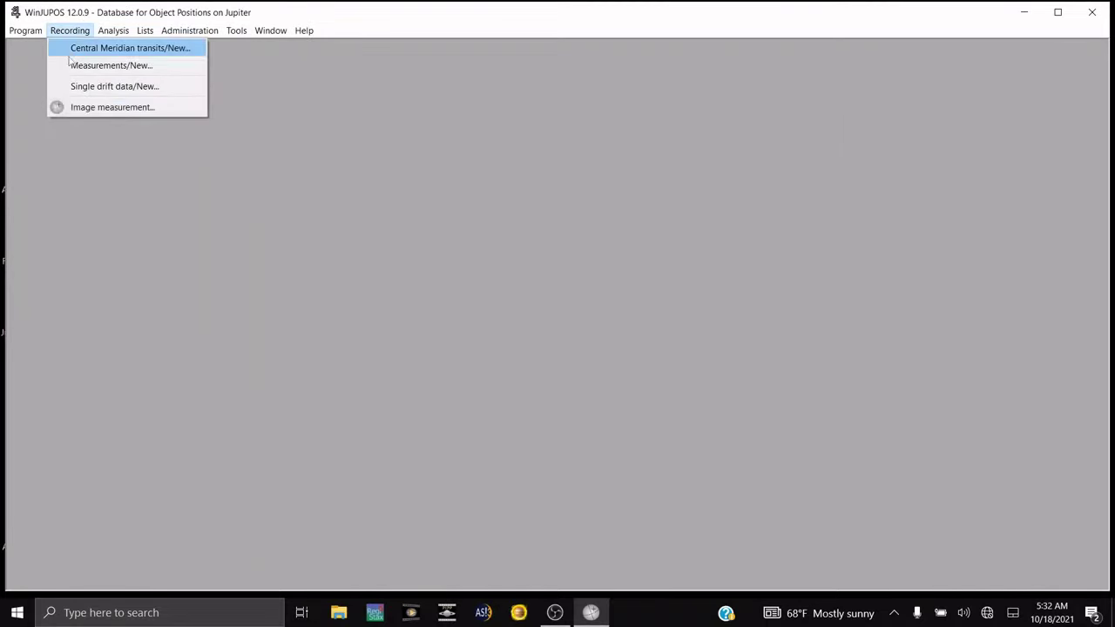
left_click(102, 108)
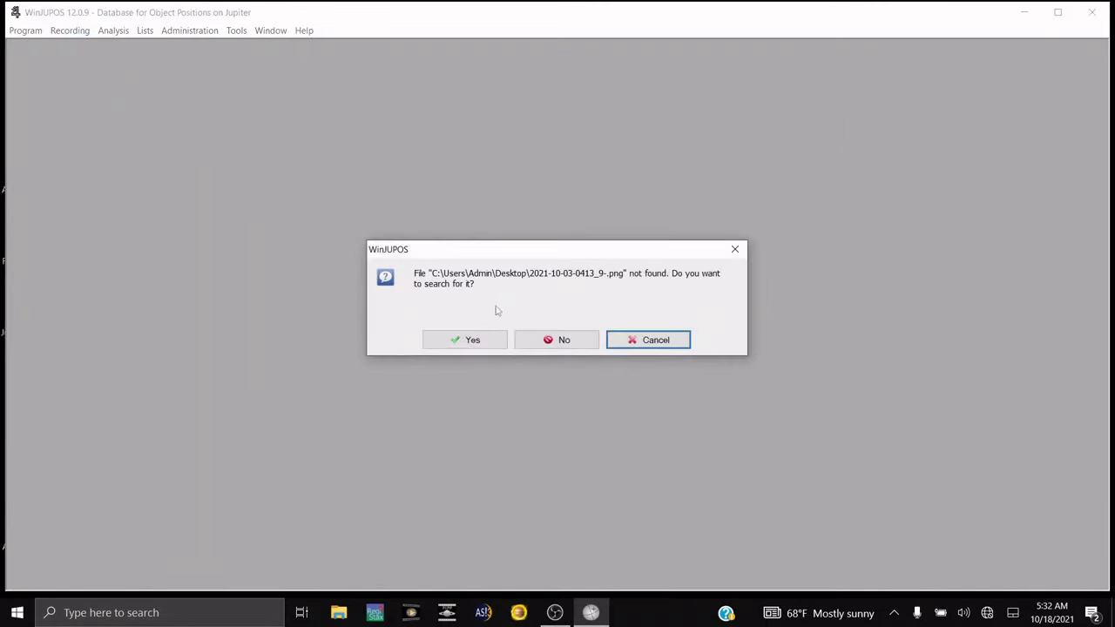
left_click(562, 341)
left_click(560, 339)
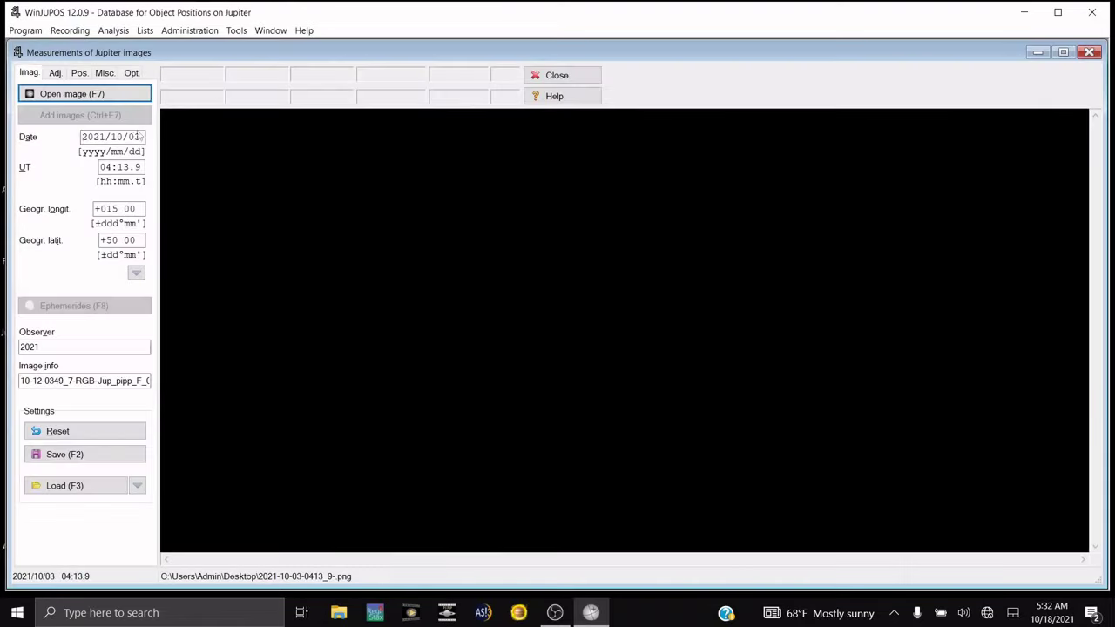
left_click(74, 94)
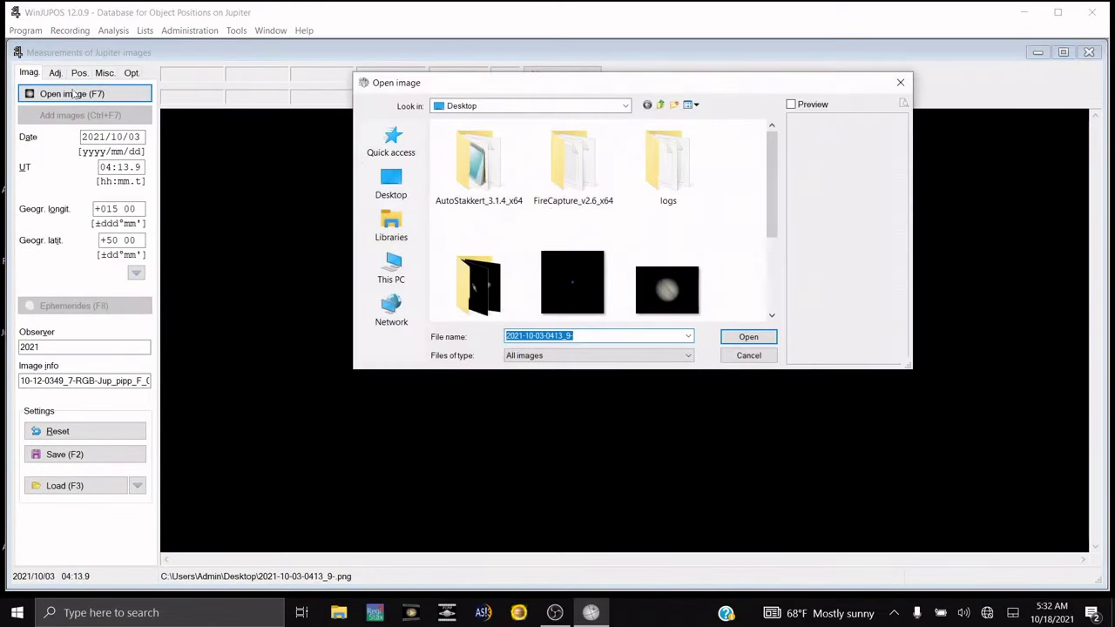
double_click(657, 300)
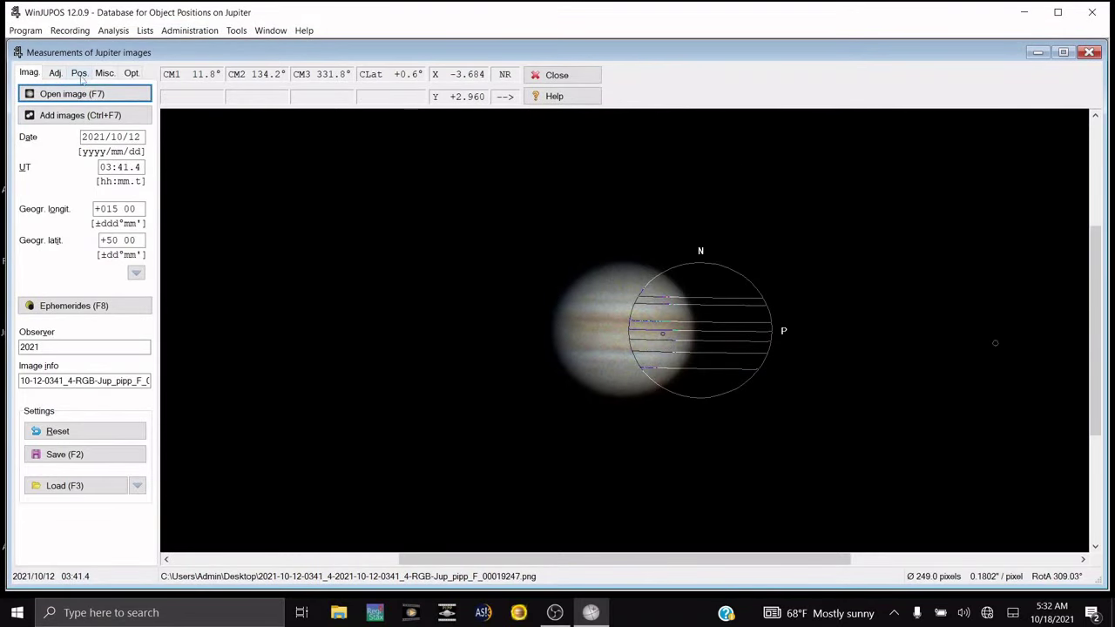
Fit the outline frame to Jupiter's disc using automatic detection
left_click(56, 74)
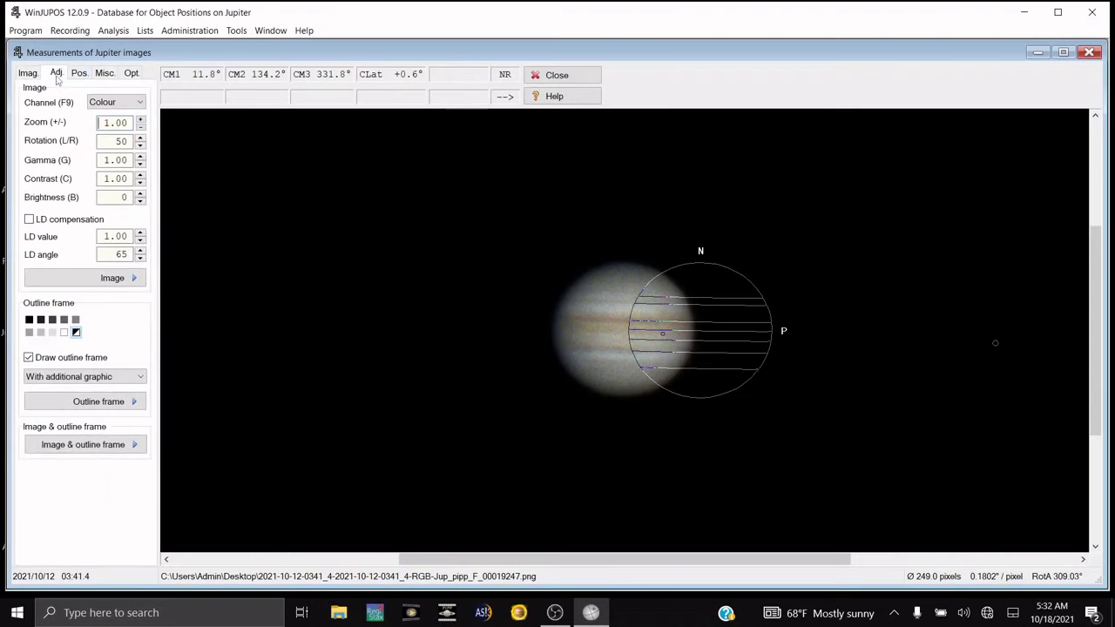
left_click(82, 400)
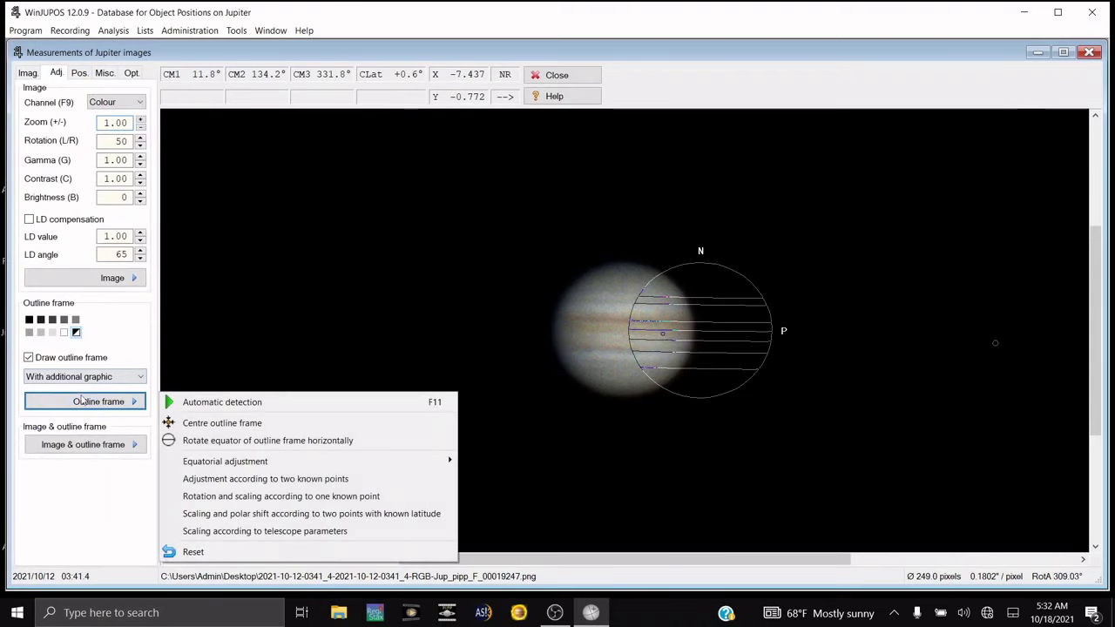
left_click(240, 403)
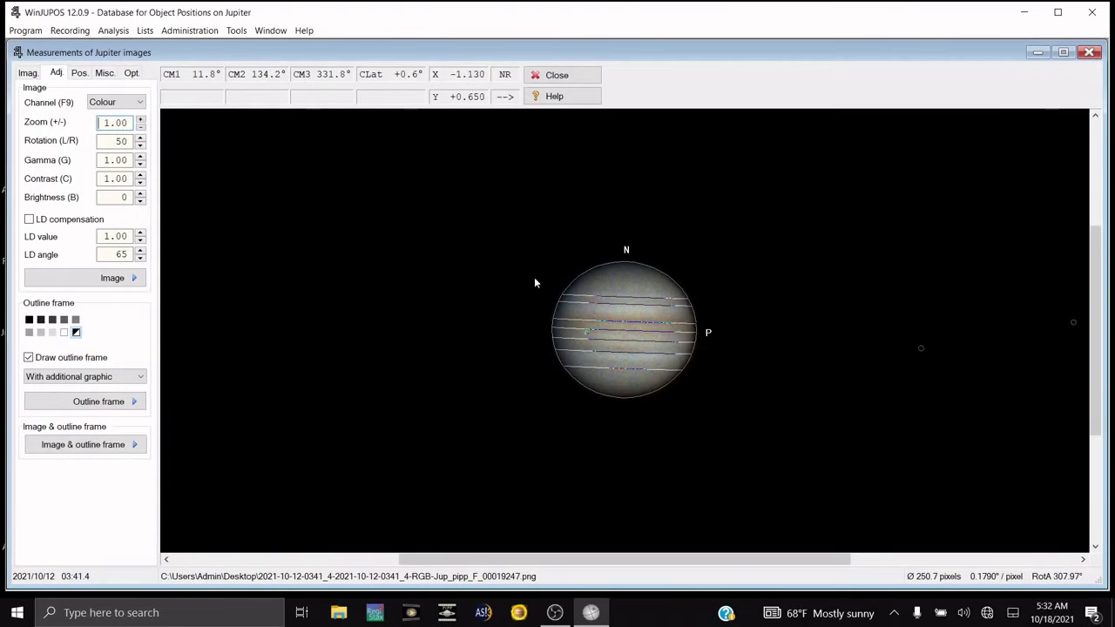
Enlarge the image to 3.16 zoom to examine the outline frame's fit around Jupiter, and reduce it to 0.87
left_click(139, 118)
left_click(139, 118)
left_click(139, 118)
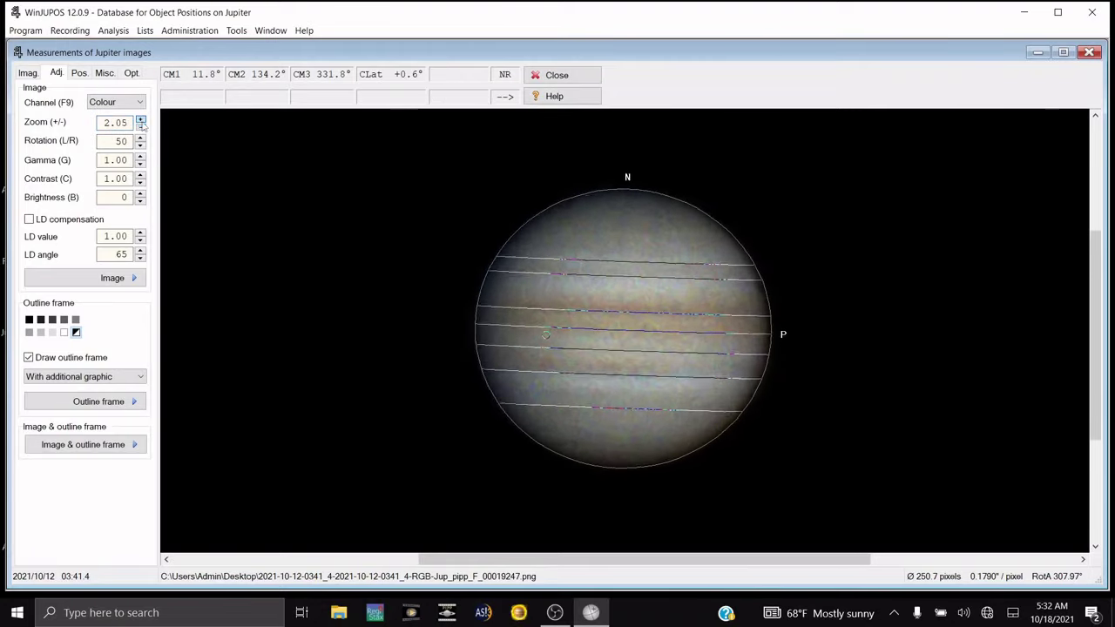
left_click(141, 119)
left_click(139, 120)
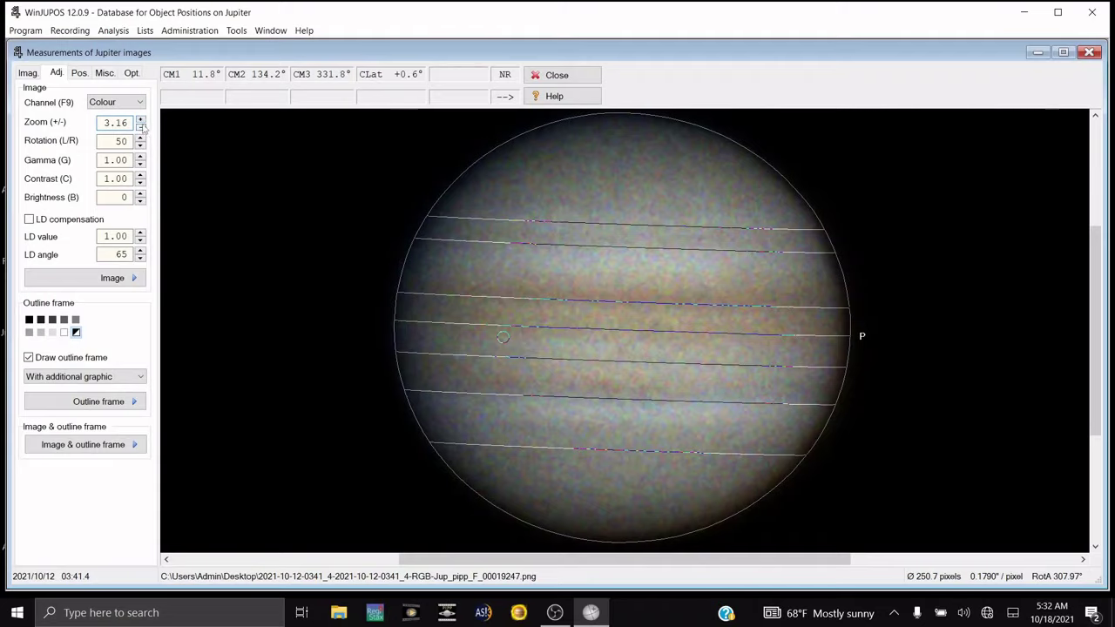
left_click(140, 127)
left_click(140, 127)
left_click(140, 127)
left_click(140, 128)
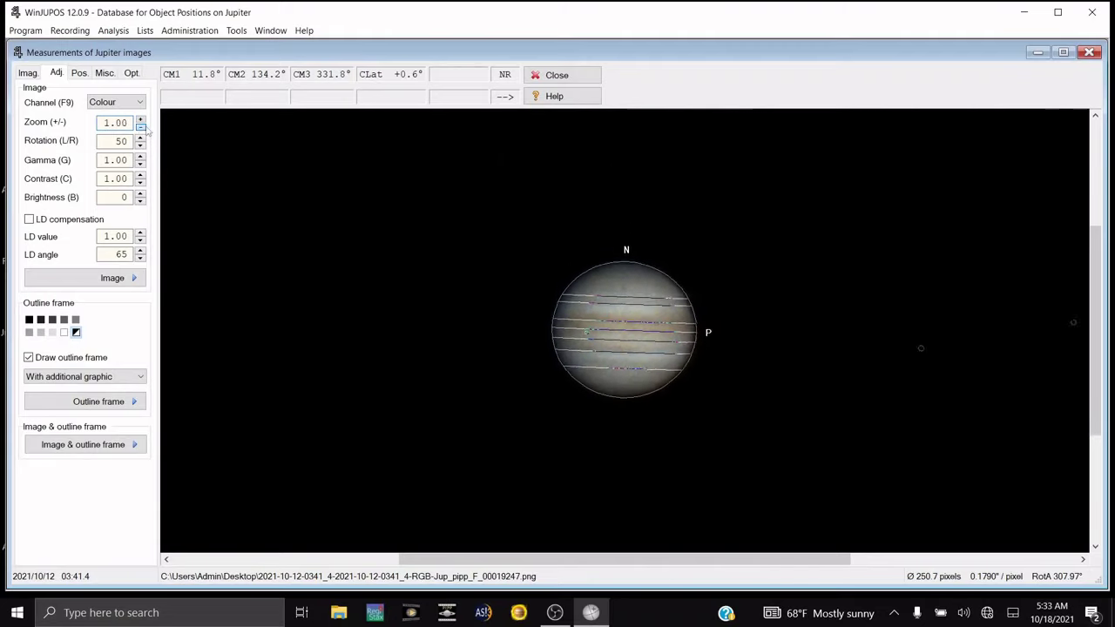
left_click(140, 127)
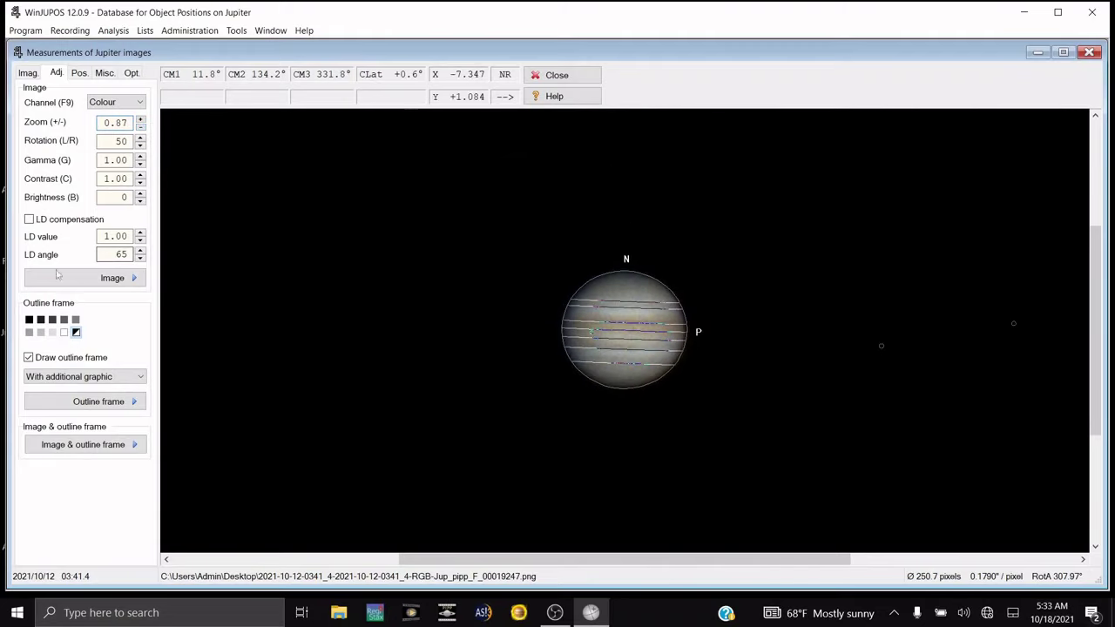
Save the image measurement settings as an .ims file on the desktop under the proposed name and close WinJUPOS
left_click(28, 73)
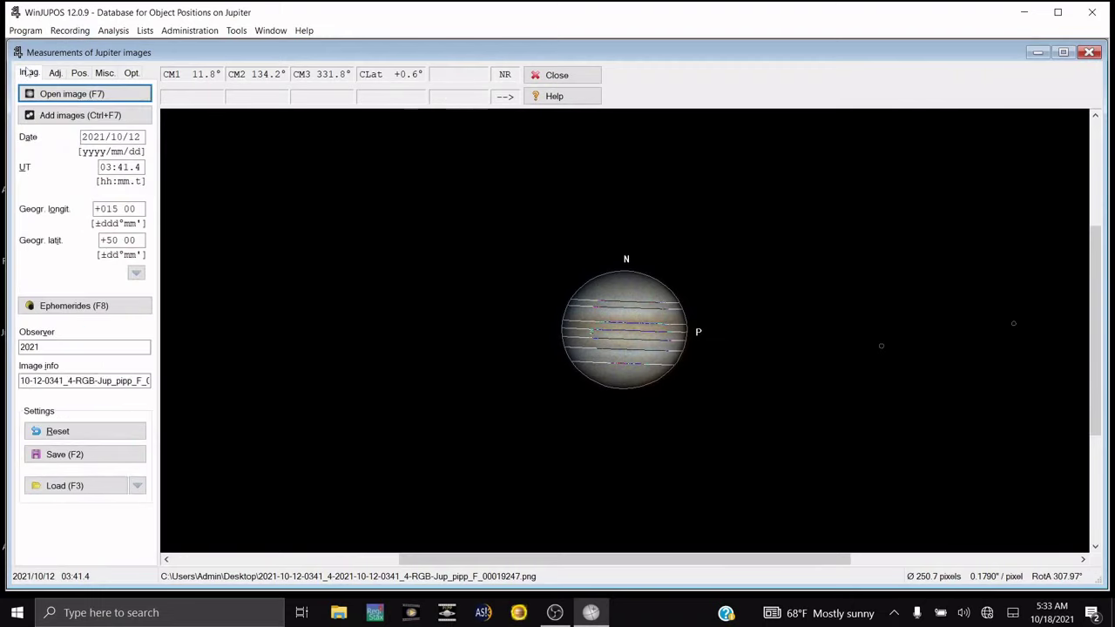
left_click(71, 455)
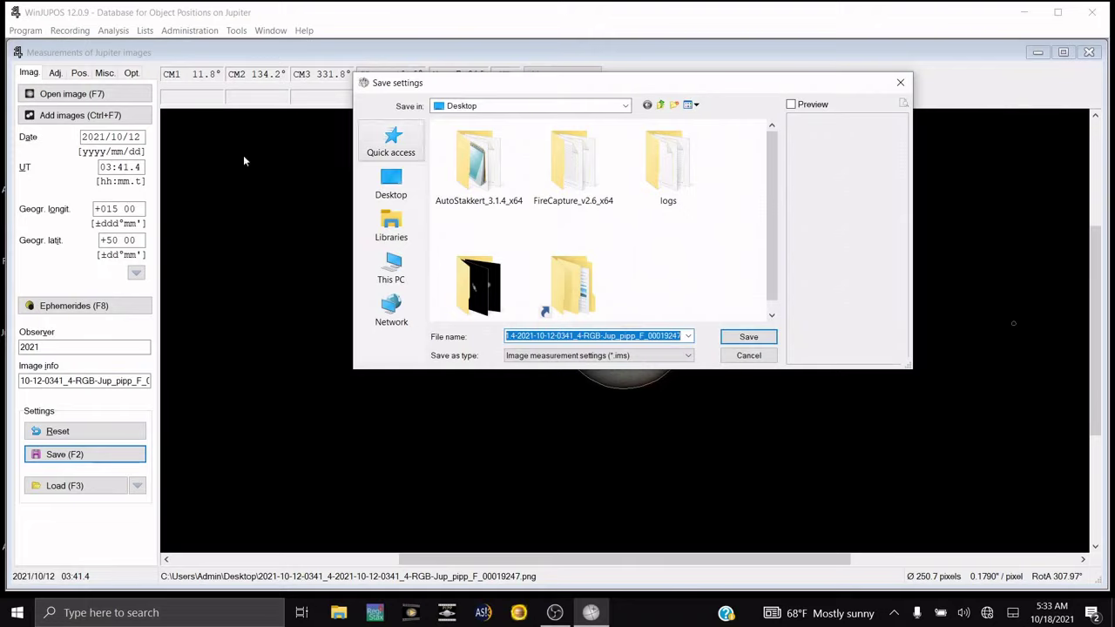
left_click(749, 338)
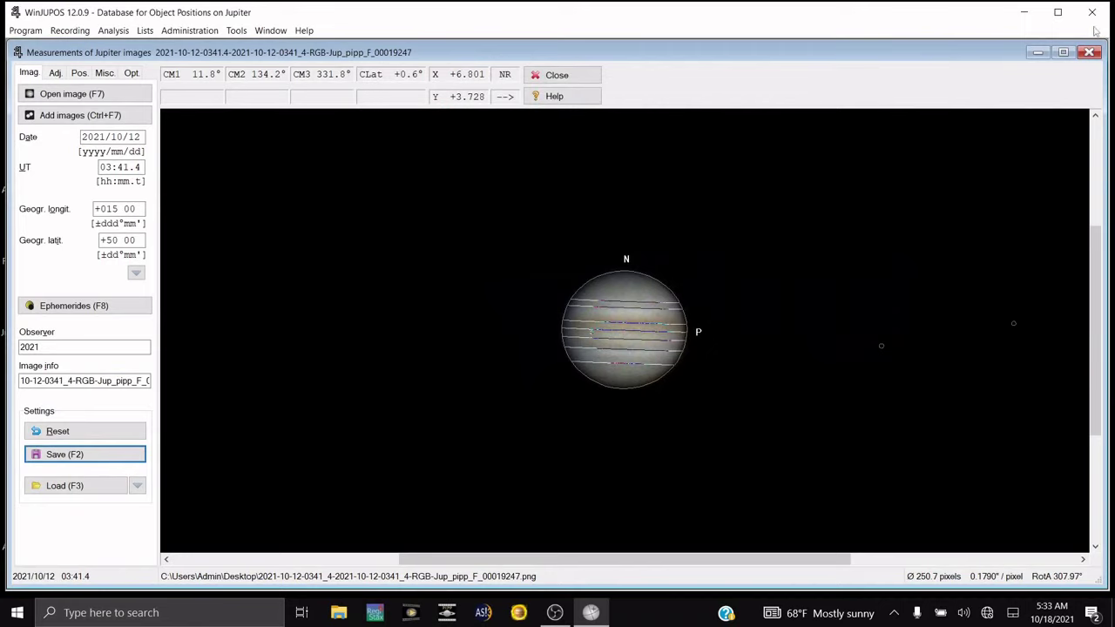
left_click(1095, 12)
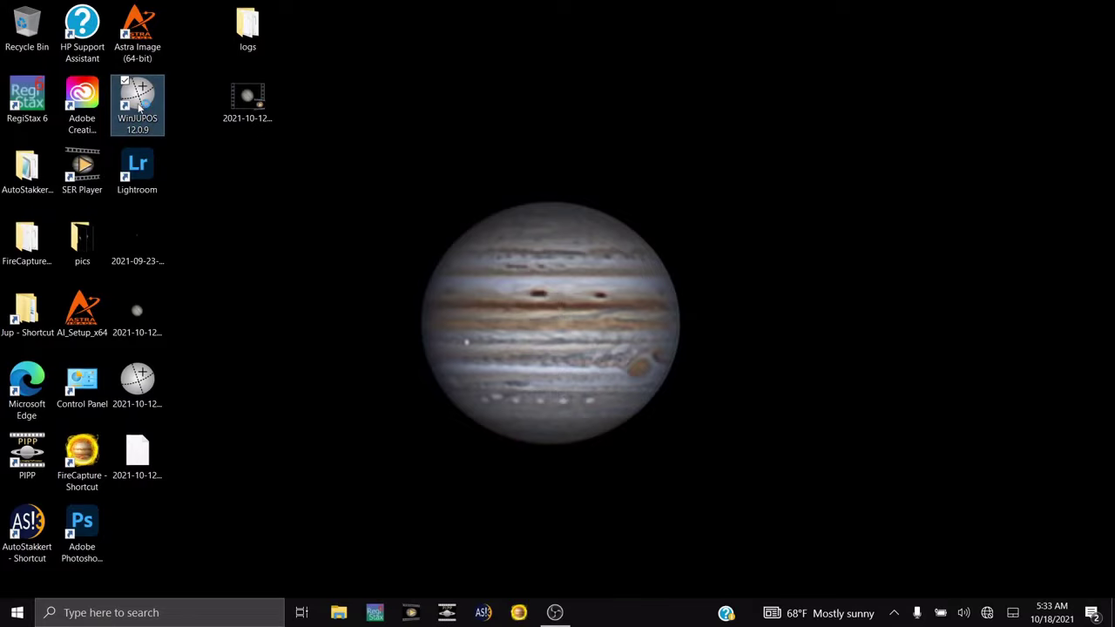
double_click(137, 103)
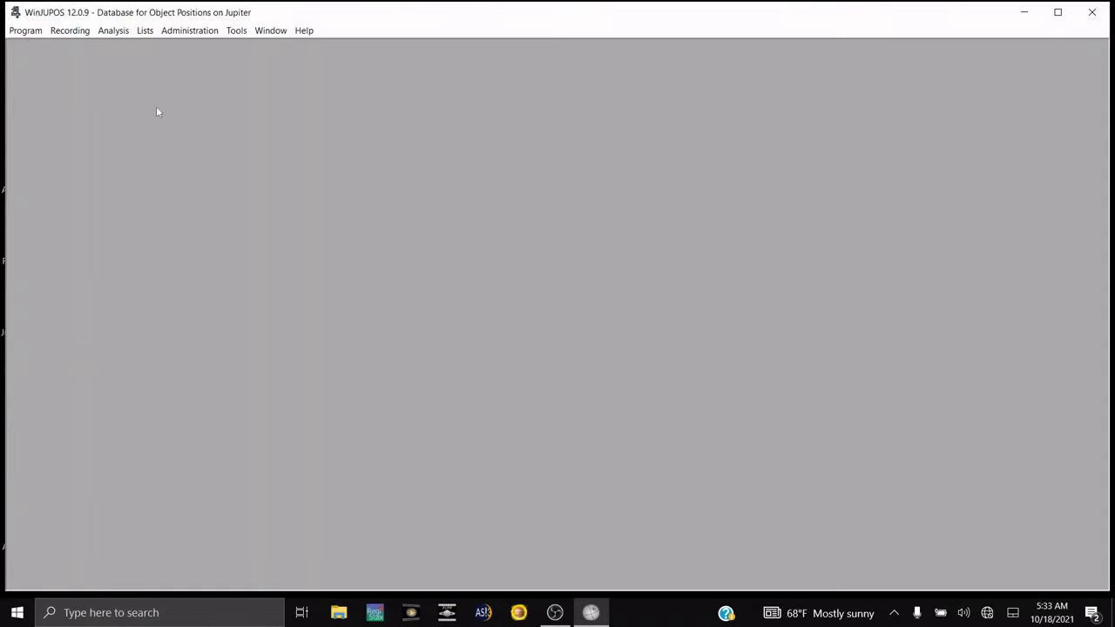
left_click(235, 31)
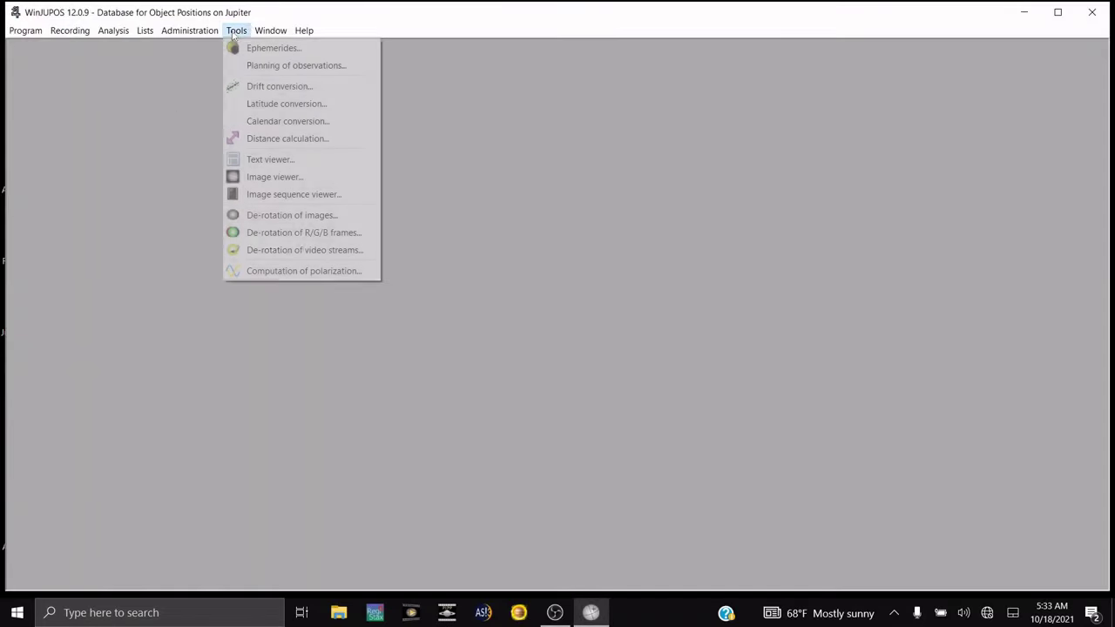
left_click(324, 254)
left_click(337, 86)
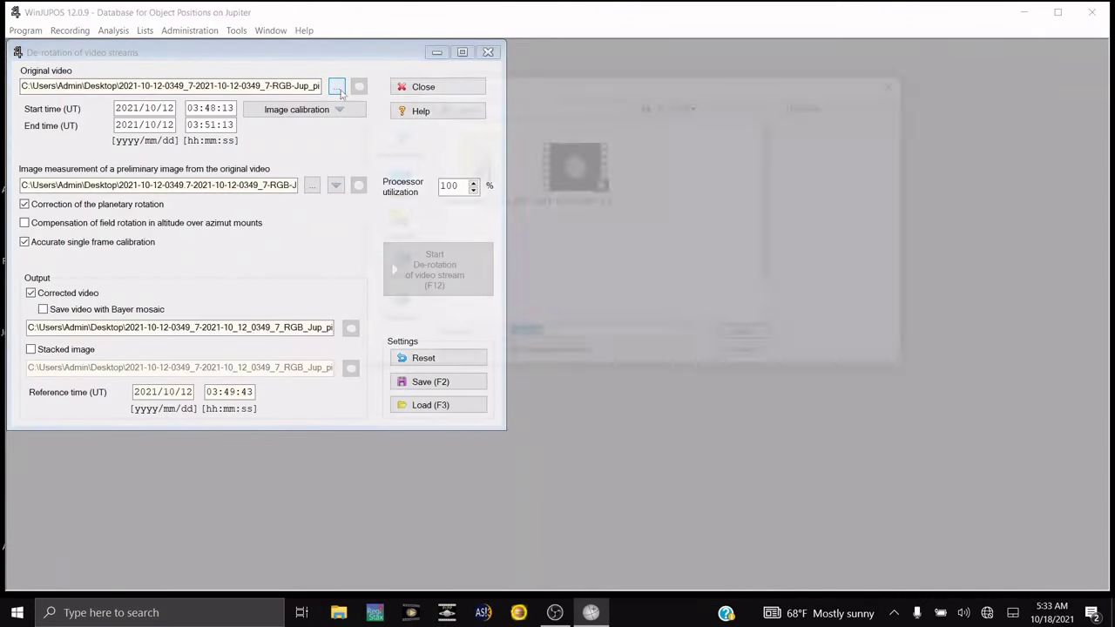
left_click(573, 288)
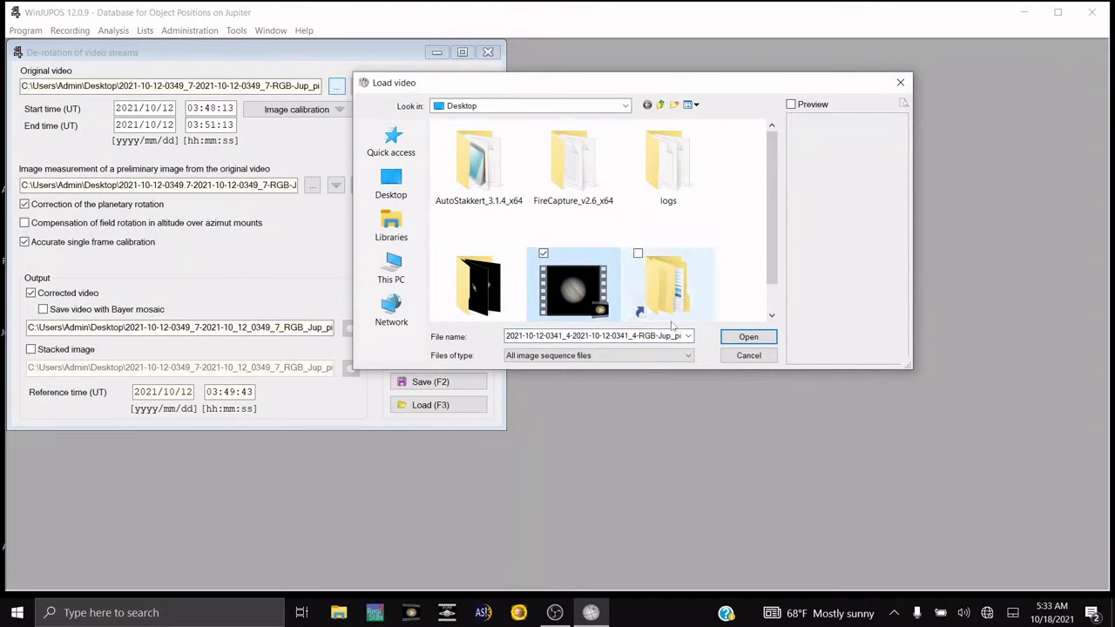
left_click(748, 338)
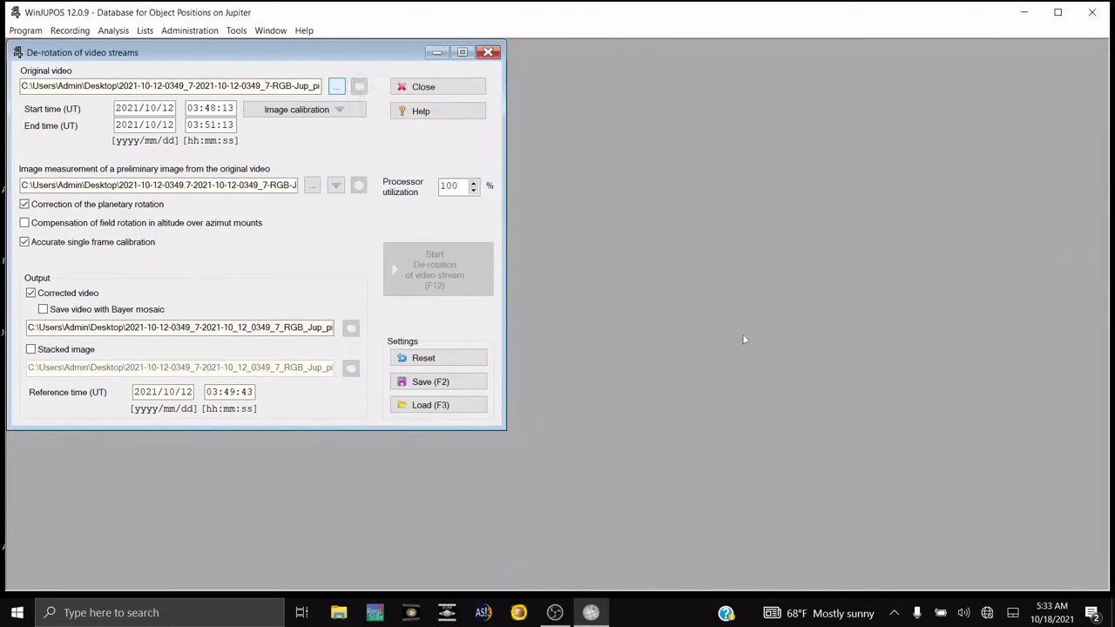
Load the saved 2021-10-12-0341.4 .ims settings as the image measurement of the preliminary image
left_click(312, 184)
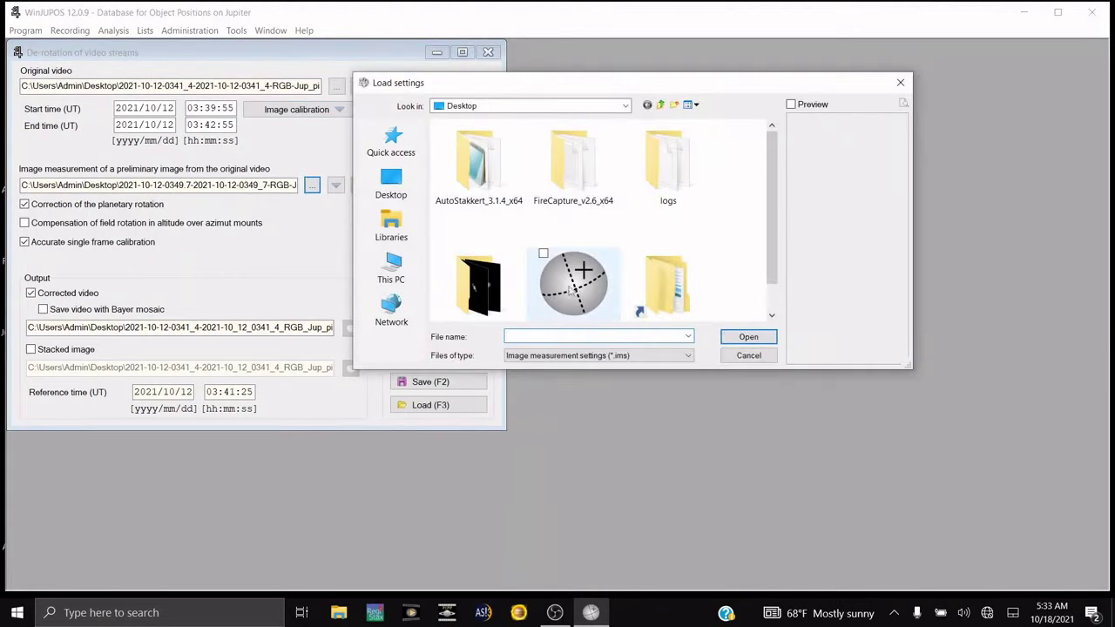
left_click(569, 290)
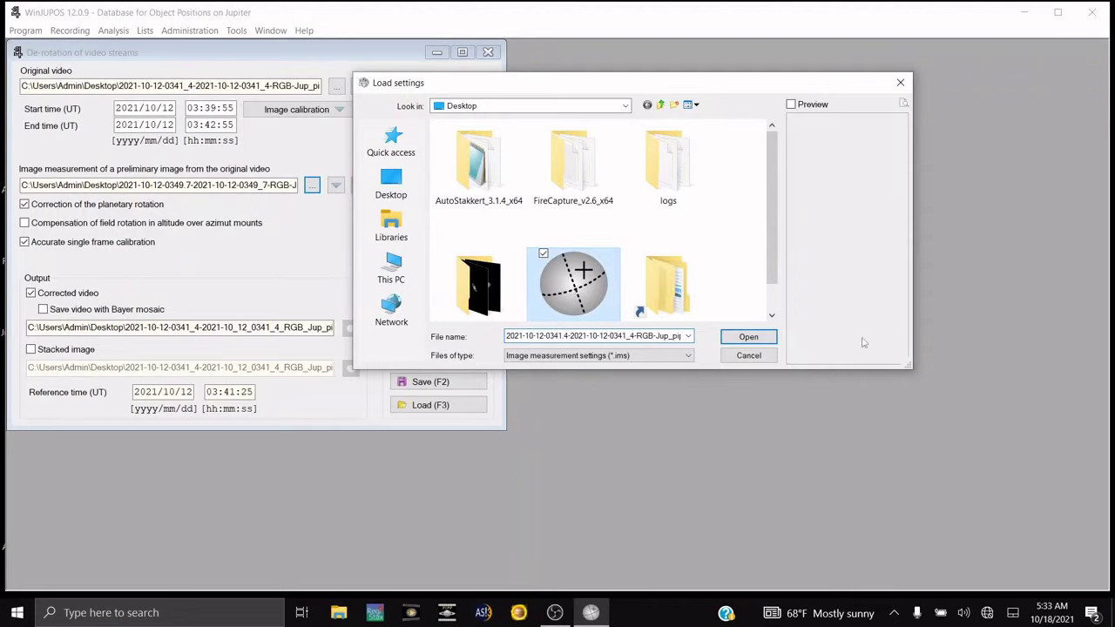
left_click(742, 337)
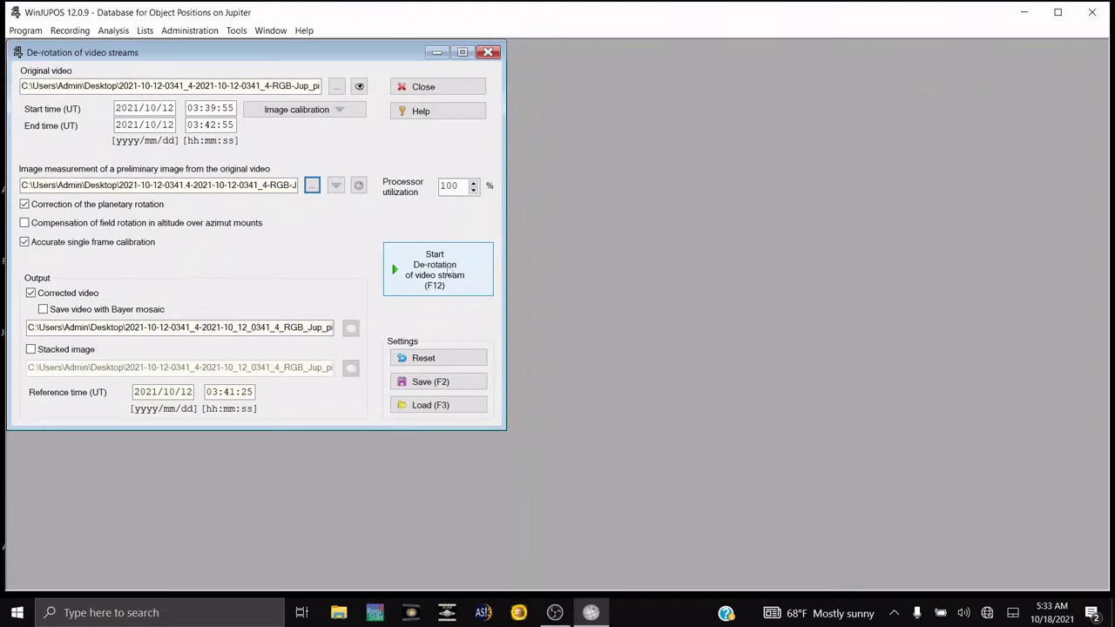
Run the de-rotation of the video stream with the loaded image measurement and close WinJUPOS
left_click(450, 272)
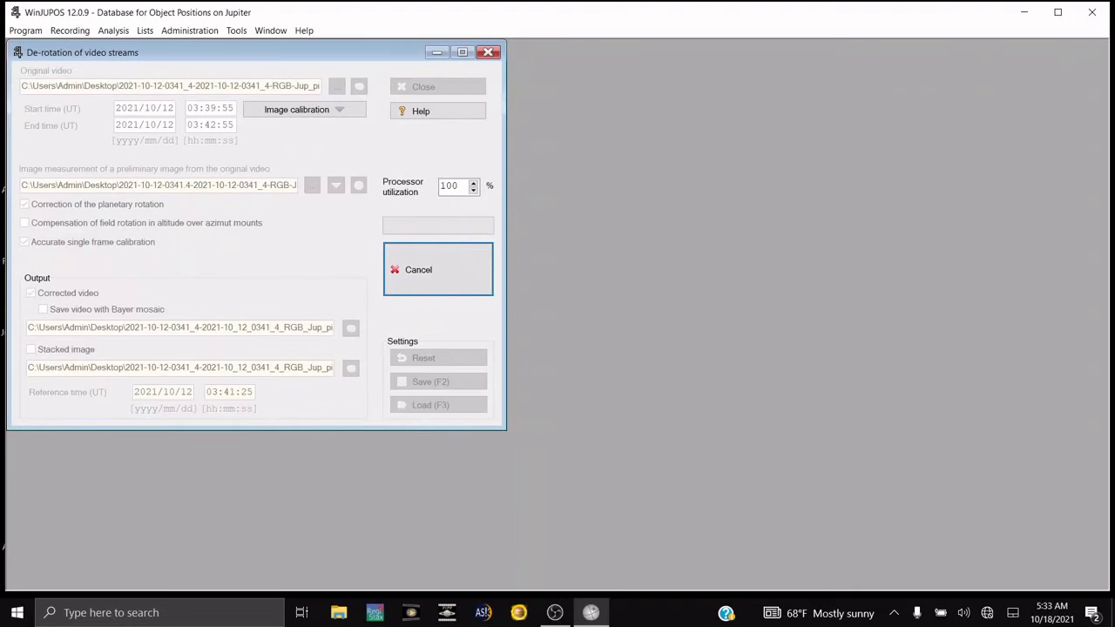
left_click(1057, 13)
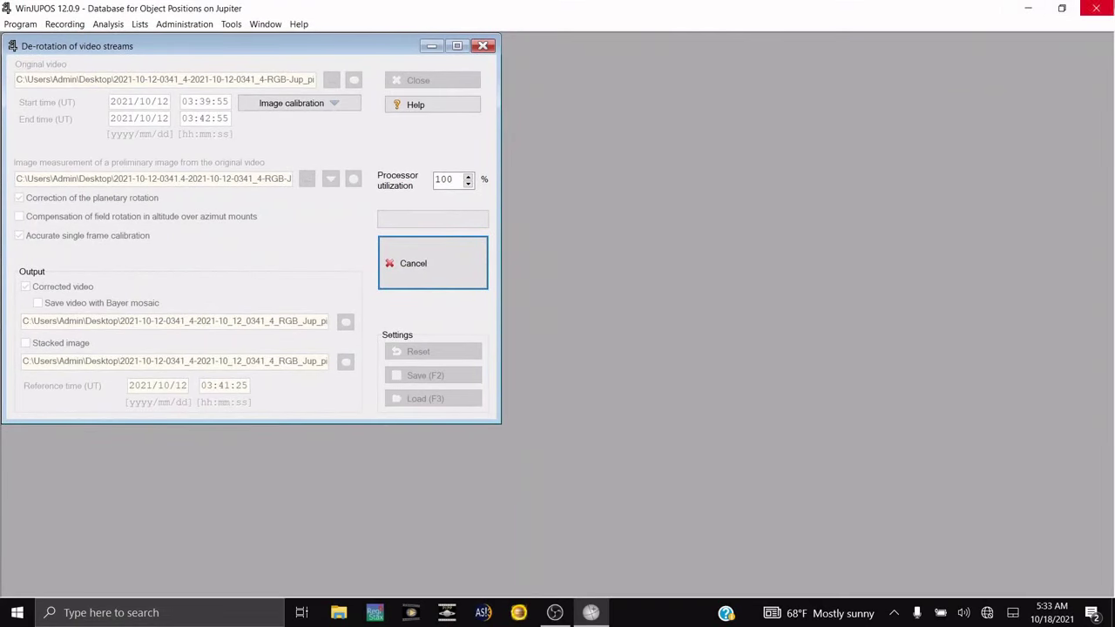
left_click(1062, 8)
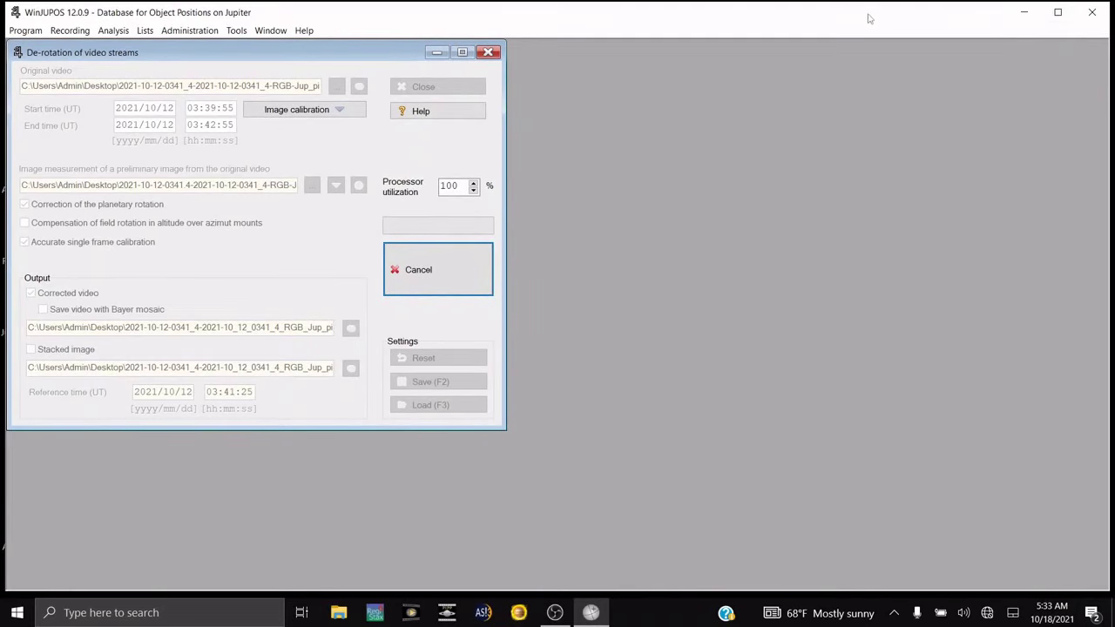
left_click_drag(871, 17, 806, 111)
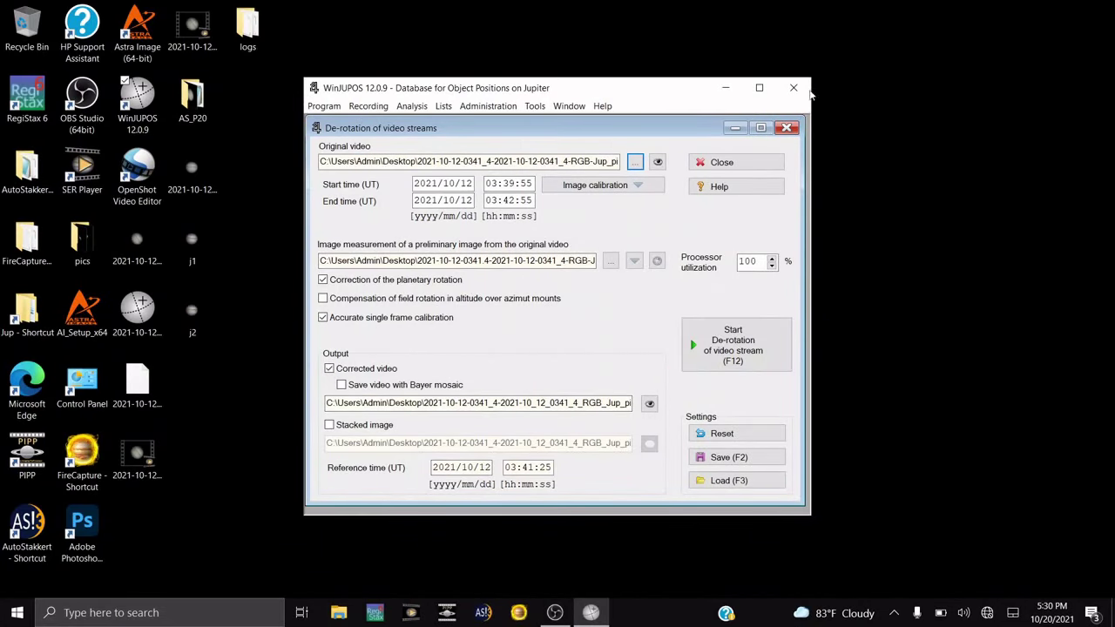
left_click(794, 87)
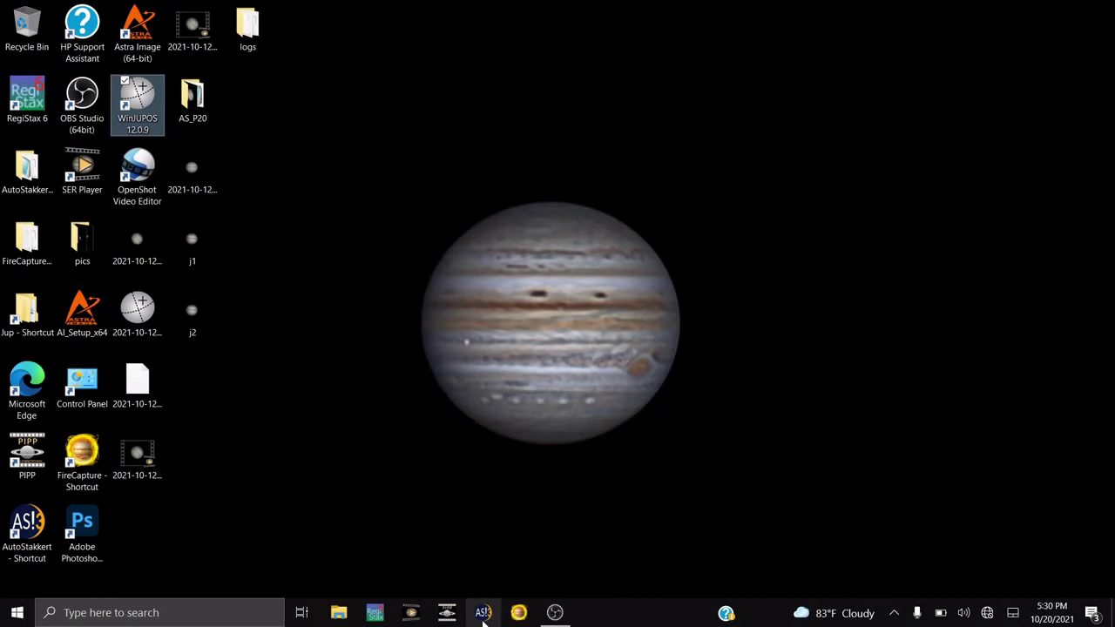
Switch to AutoStakkert and load the de-rotated Jupiter SER video from the desktop
left_click(483, 614)
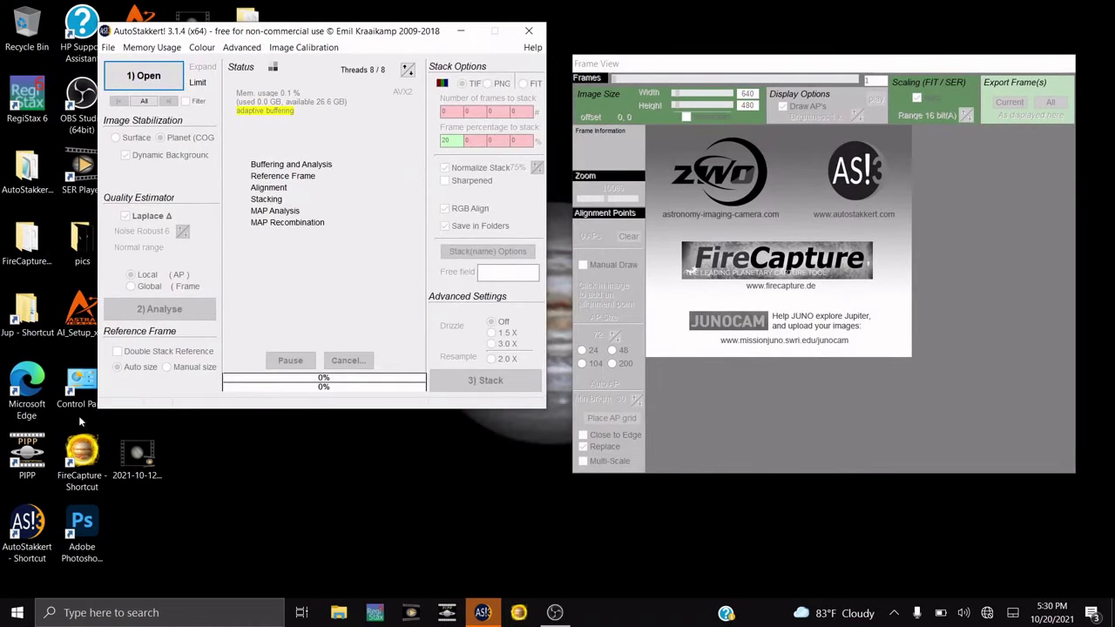
left_click_drag(136, 453, 356, 180)
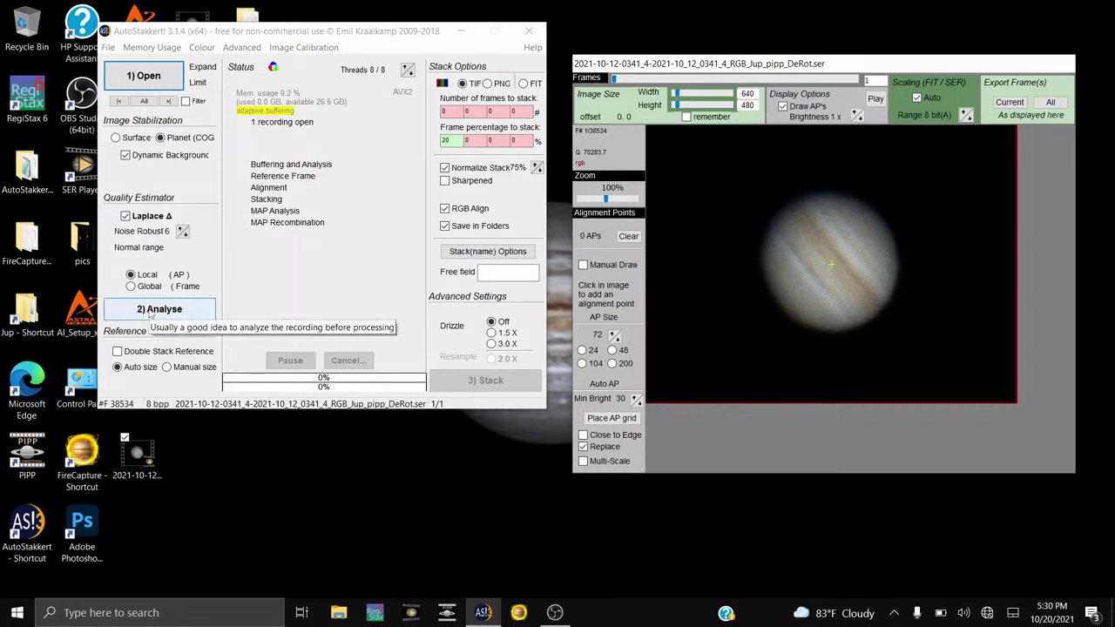
left_click(202, 49)
left_click(346, 220)
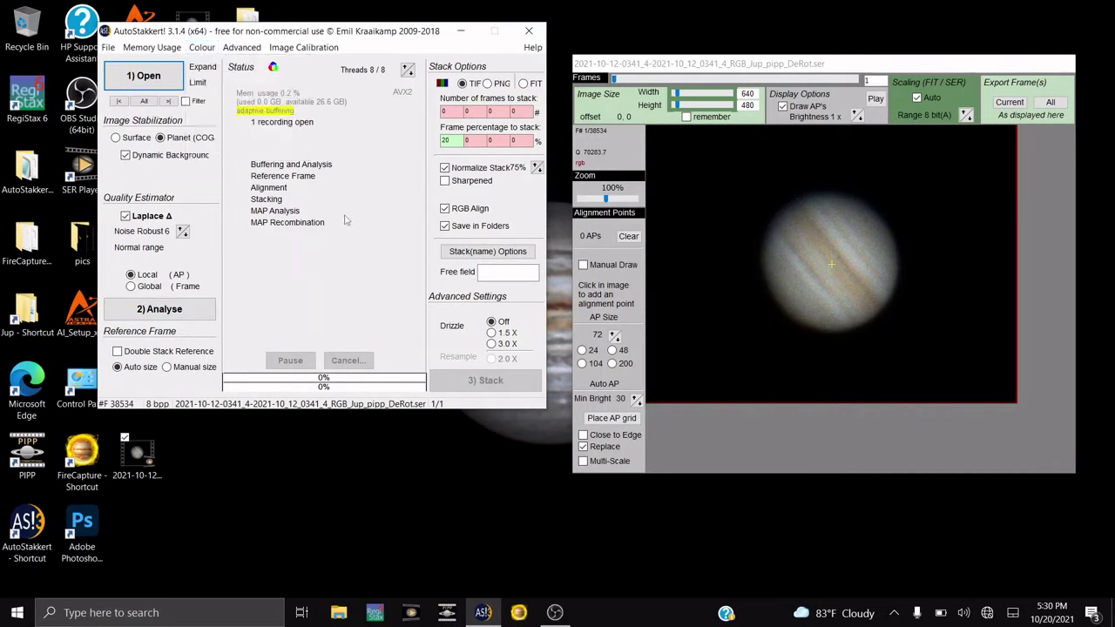
Analyse the de-rotated recording with the Planet stabilization and local quality settings
left_click(201, 306)
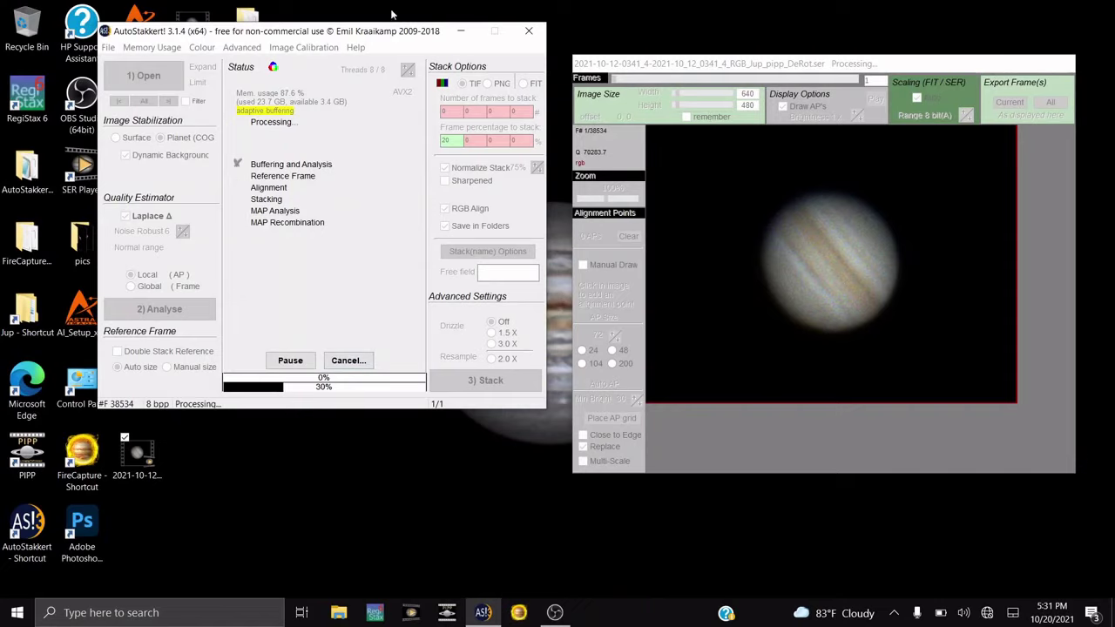
left_click_drag(259, 32, 166, 16)
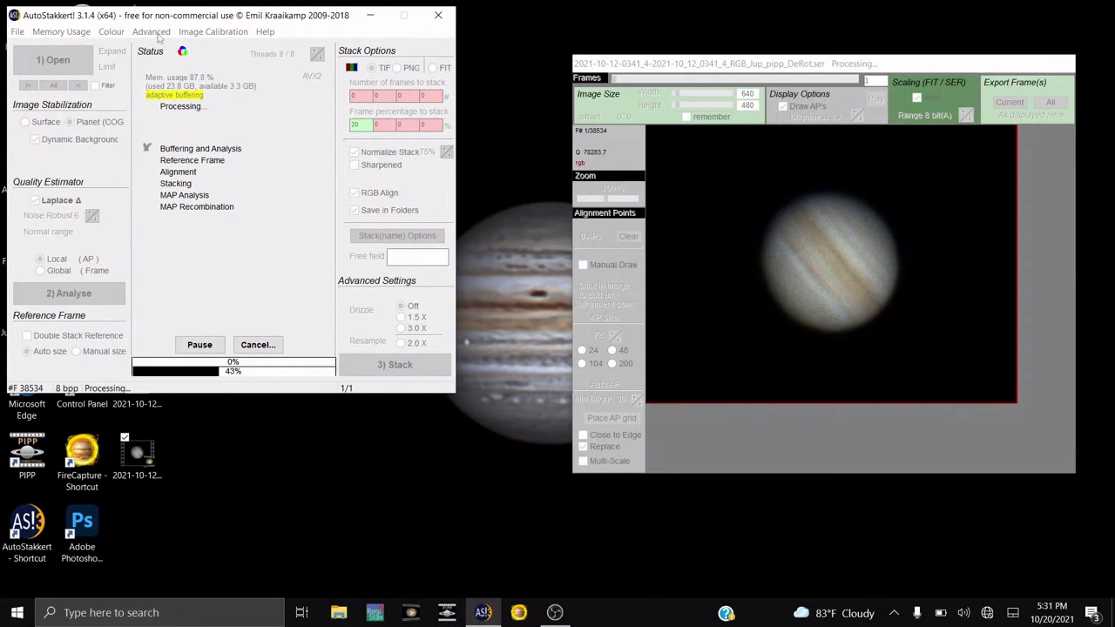
left_click_drag(156, 13, 238, 40)
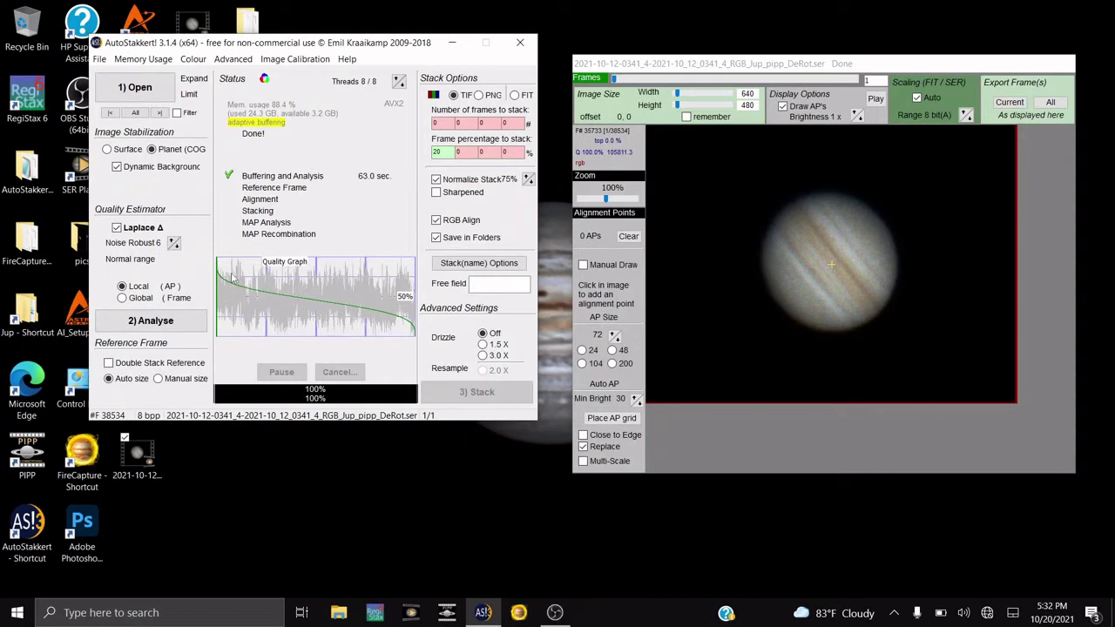
Compare the best and worst of the quality-sorted frames and set the frame percentage to stack to 33
left_click(741, 266)
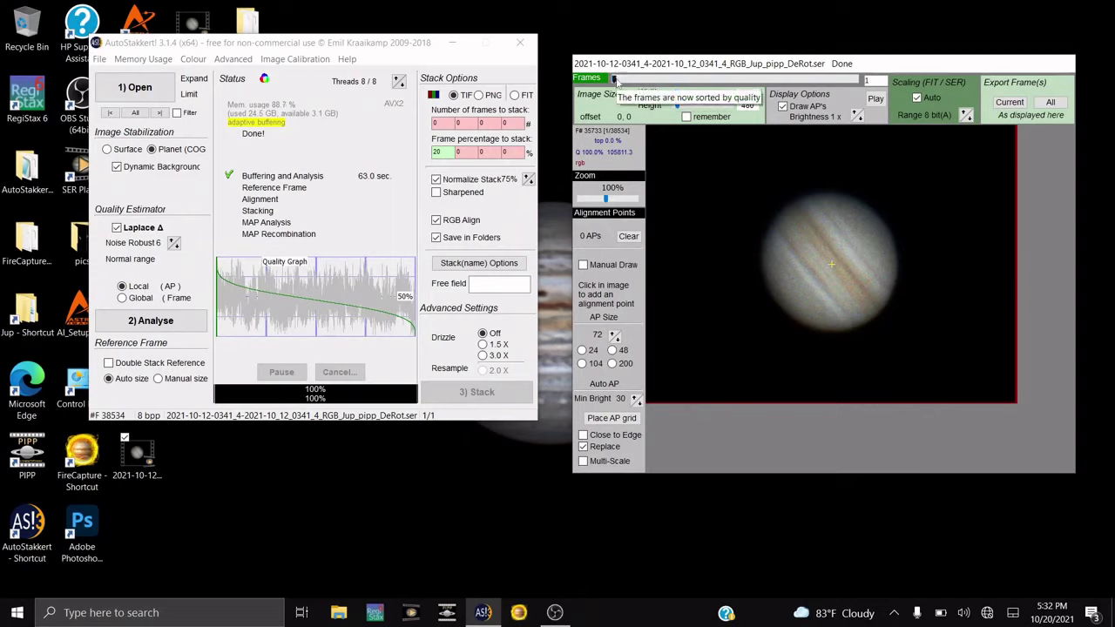
left_click_drag(614, 78, 897, 108)
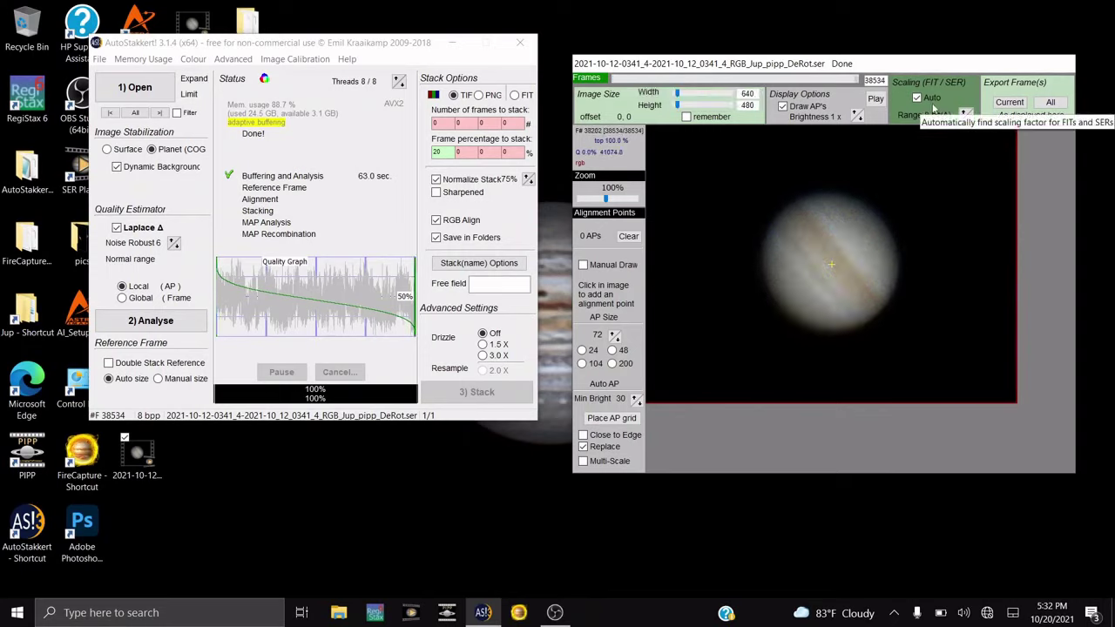
key("Home")
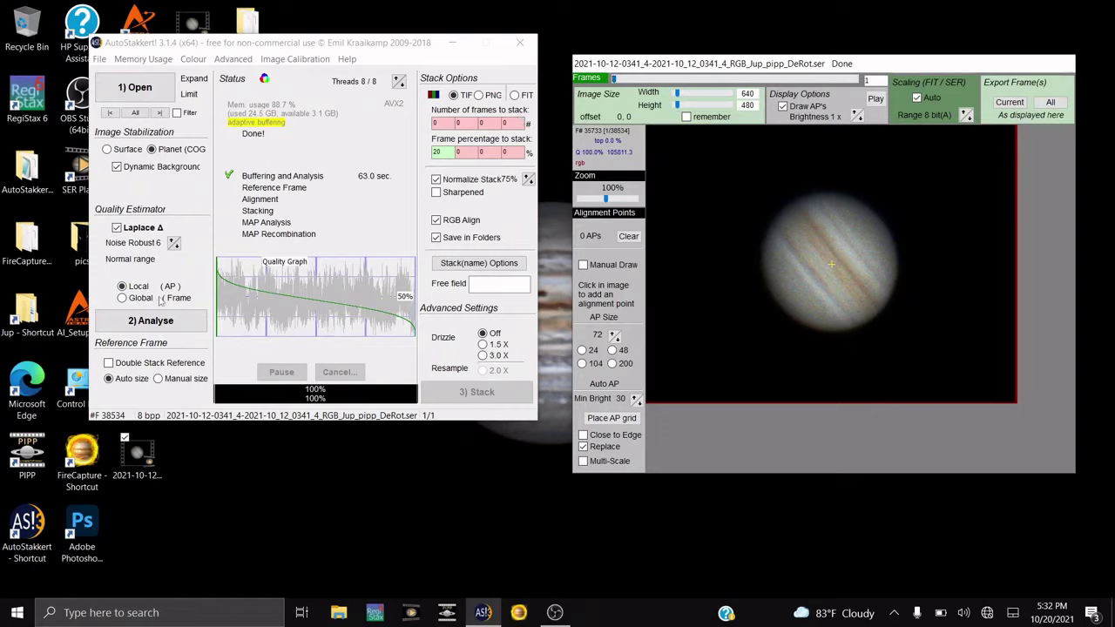
left_click(283, 298)
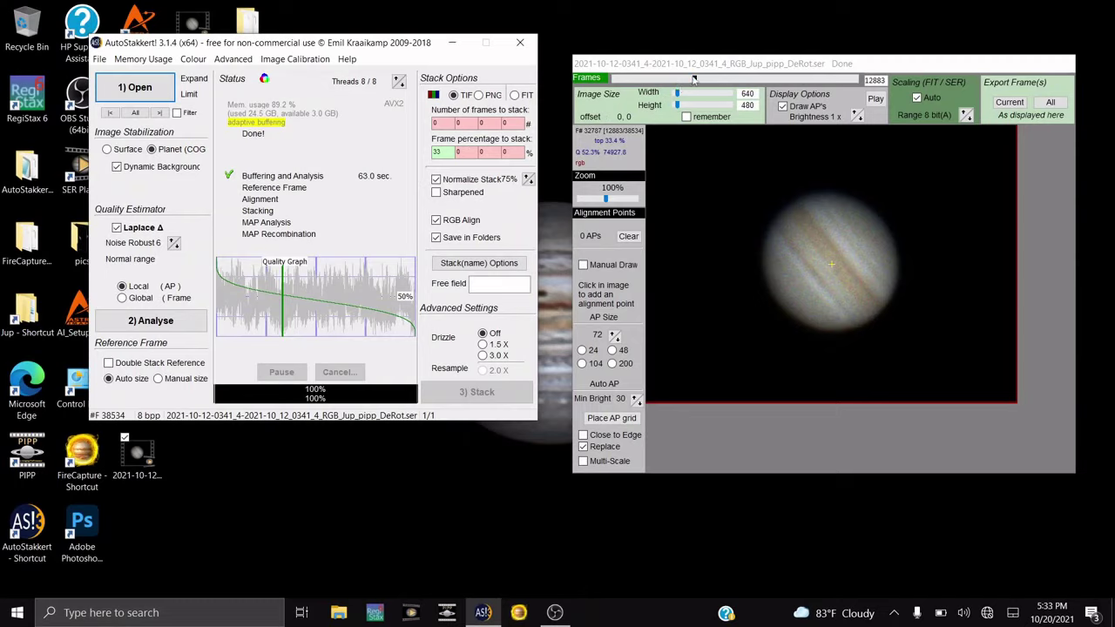
left_click_drag(697, 80, 613, 80)
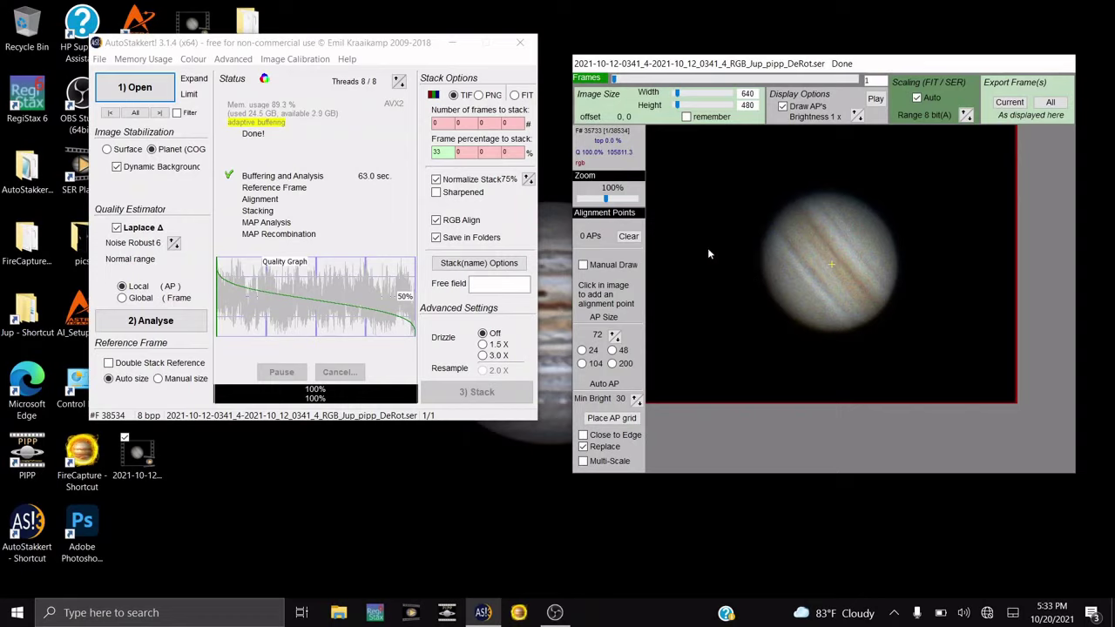
Place a trial alignment point grid of size 56 over Jupiter, clear it and place a grid of size 48 instead
scroll(709, 253, "down", 2)
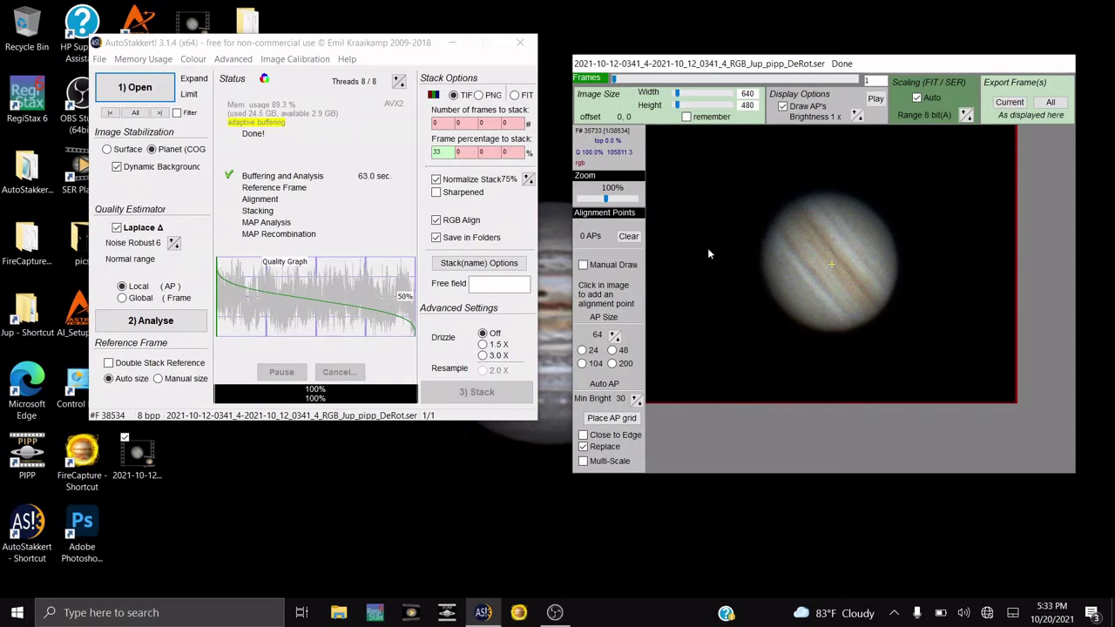
left_click(612, 419)
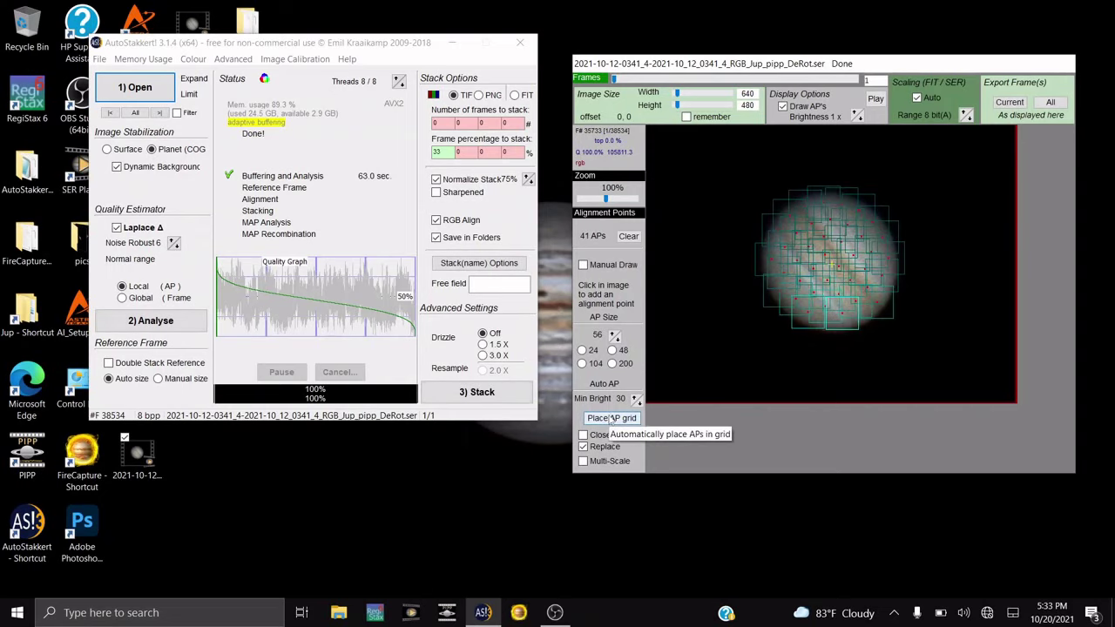
left_click(630, 236)
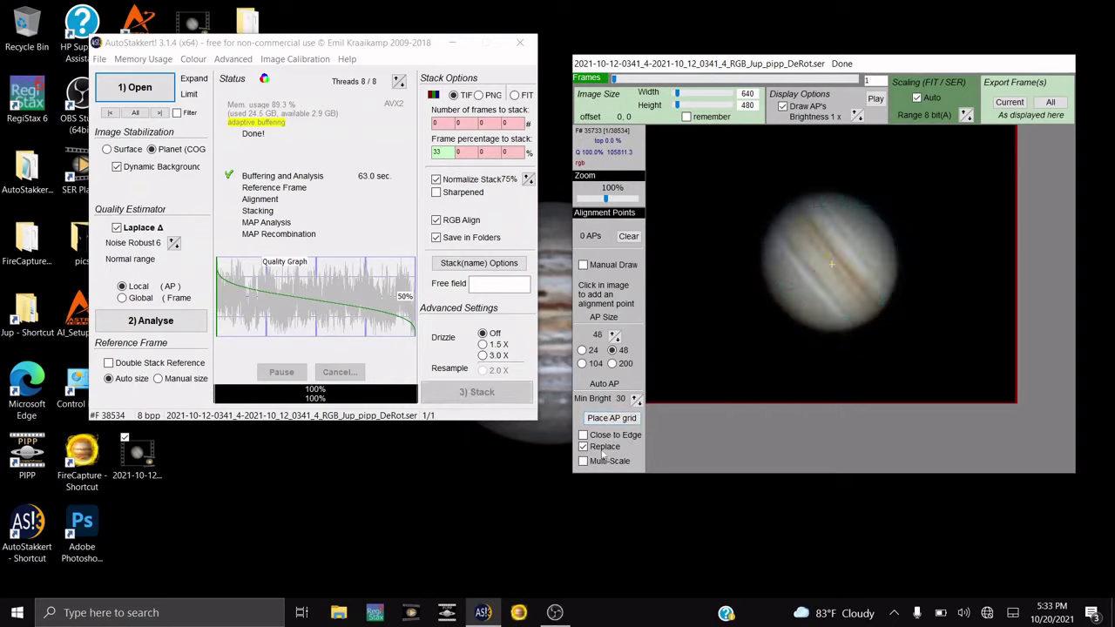
left_click(629, 419)
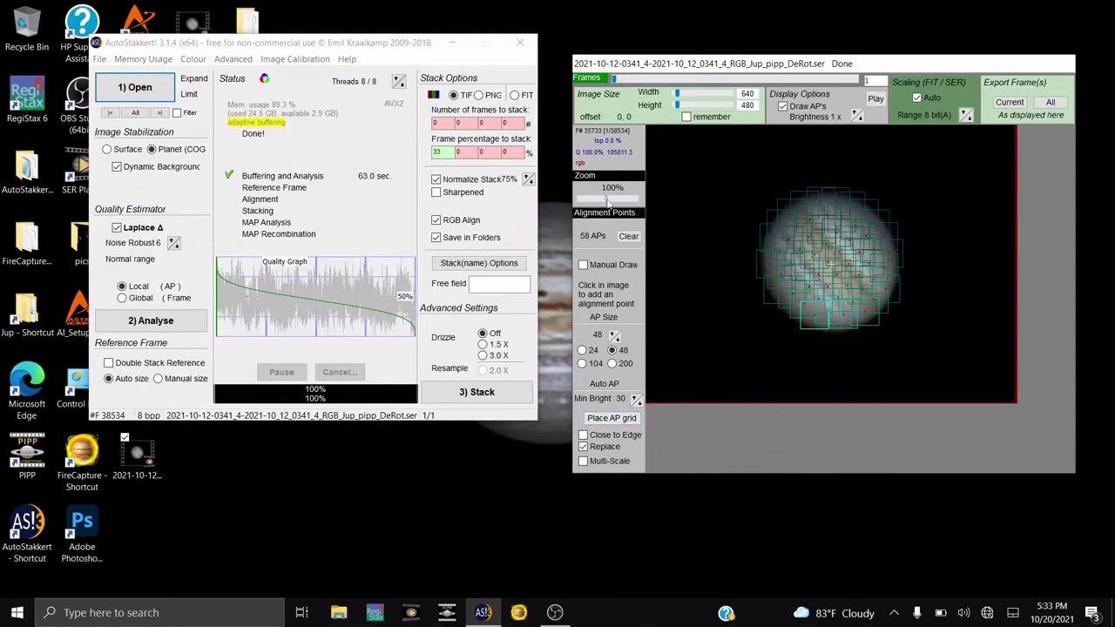
Add extra alignment points manually at Jupiter's lower and left edges where the grid leaves gaps
left_click_drag(608, 200, 621, 206)
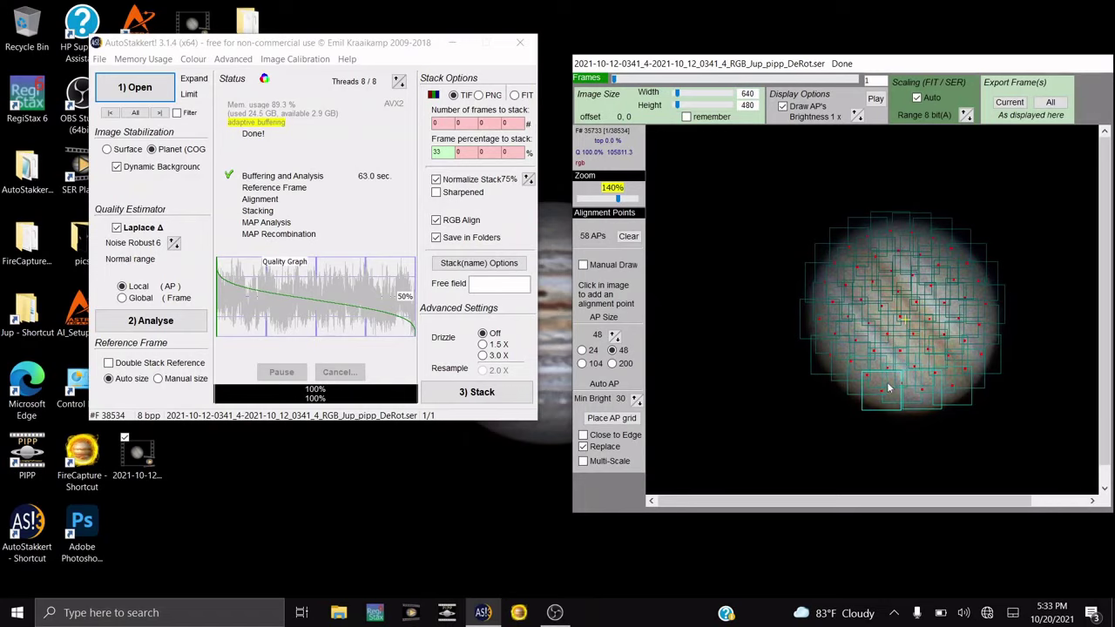
left_click(900, 397)
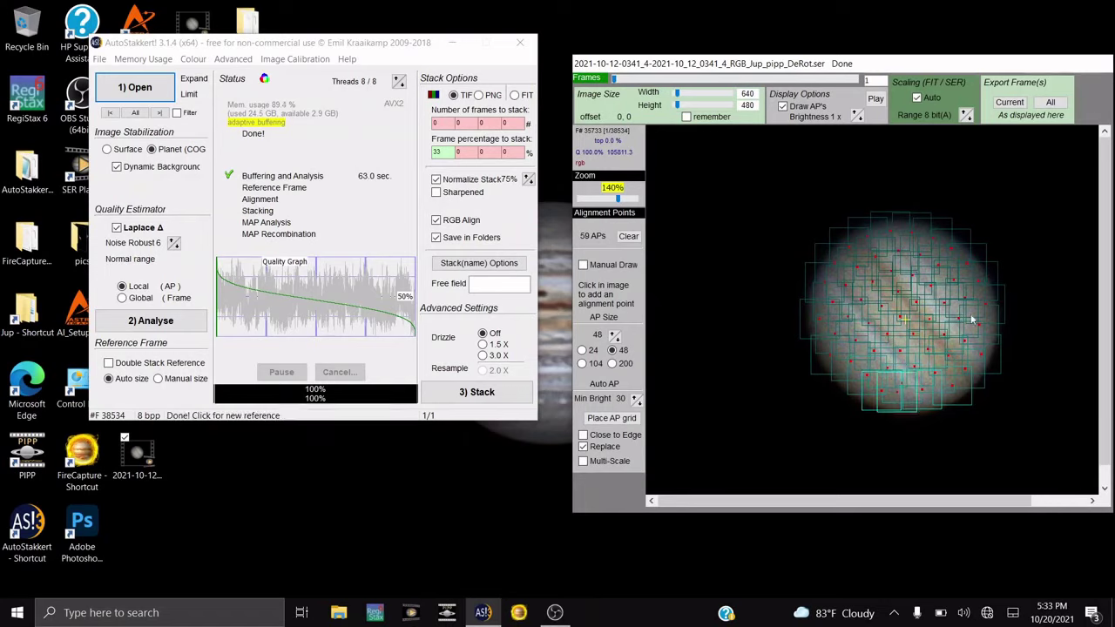
left_click(822, 298)
left_click(813, 299)
left_click(821, 304)
left_click(827, 302)
left_click(794, 294)
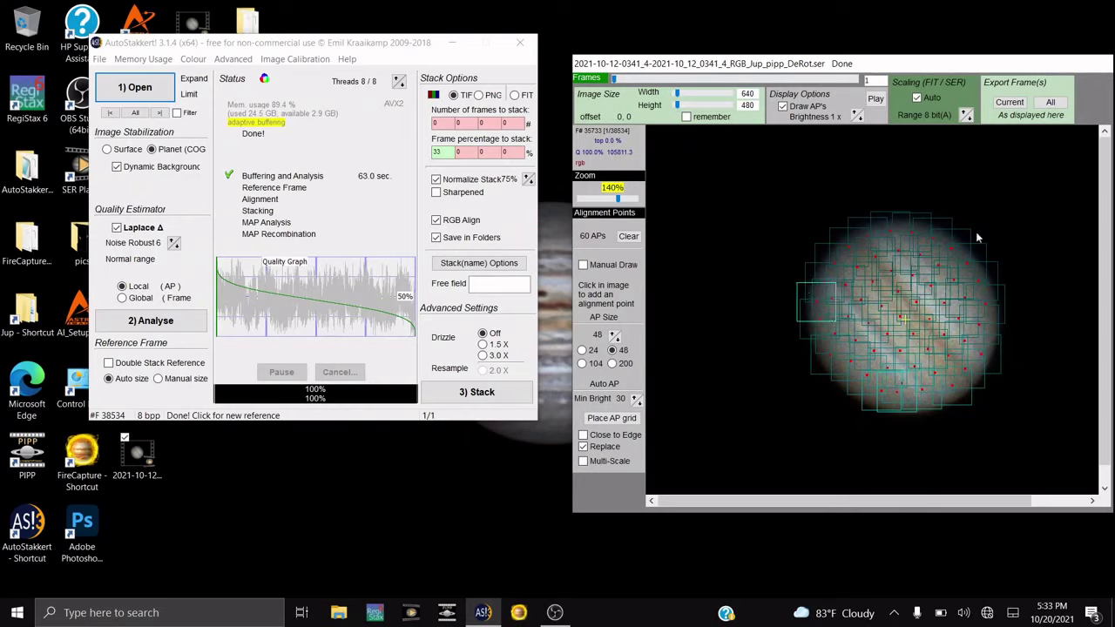
left_click(720, 174)
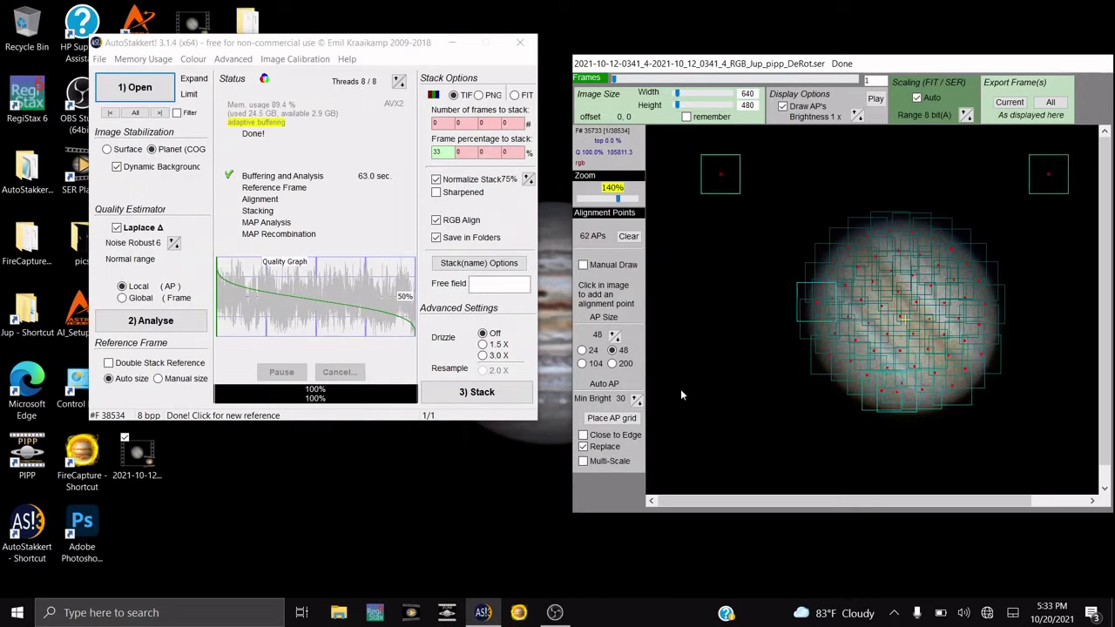
left_click(731, 384)
left_click(733, 396)
left_click(716, 183)
left_click(1030, 175)
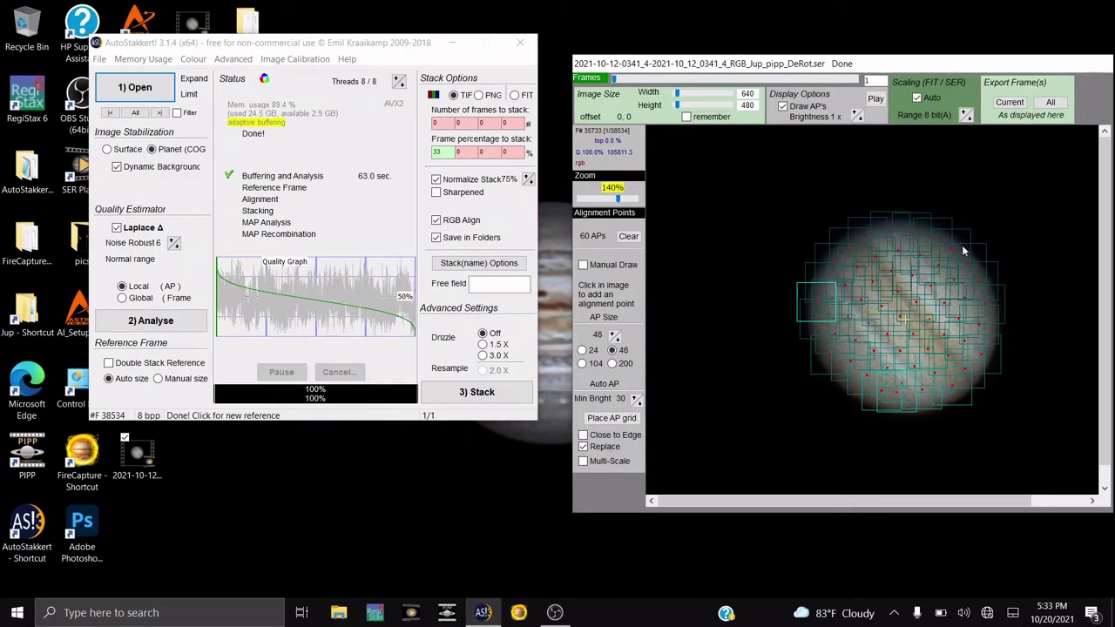
Add extra alignment points manually along Jupiter's right edge and across the middle of the disk
left_click(1011, 264)
left_click(976, 287)
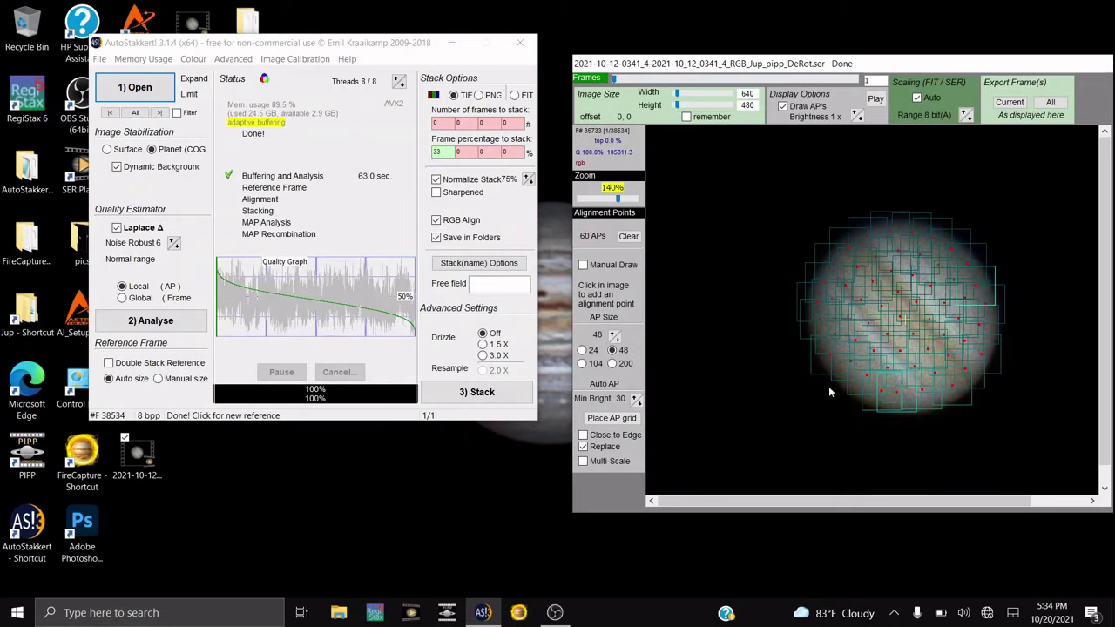
left_click(983, 338)
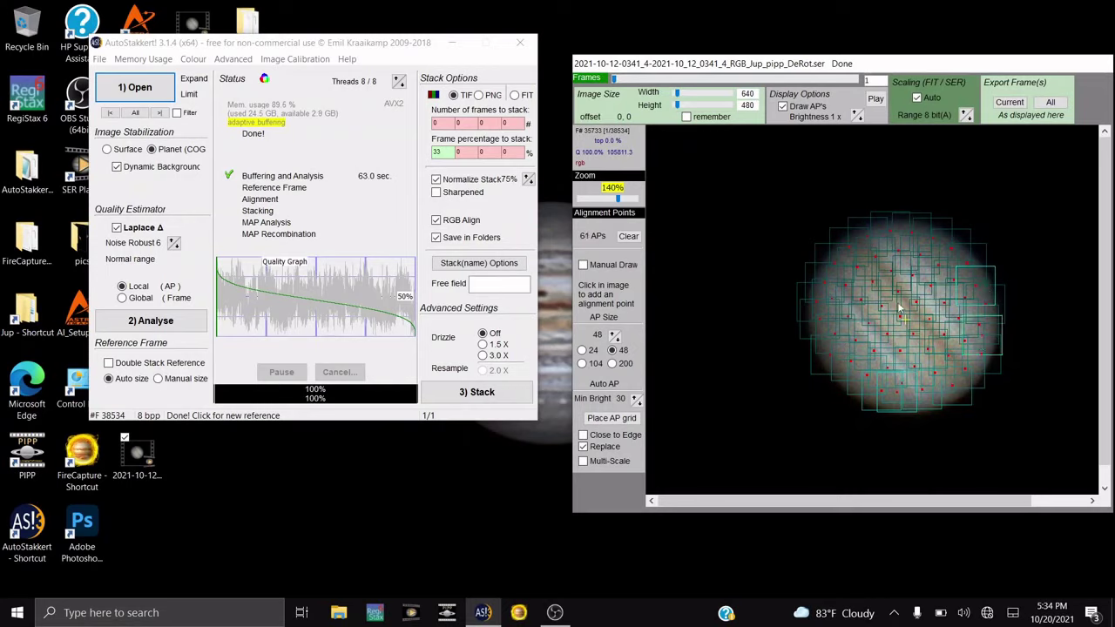
left_click(955, 294)
left_click(889, 328)
left_click(925, 363)
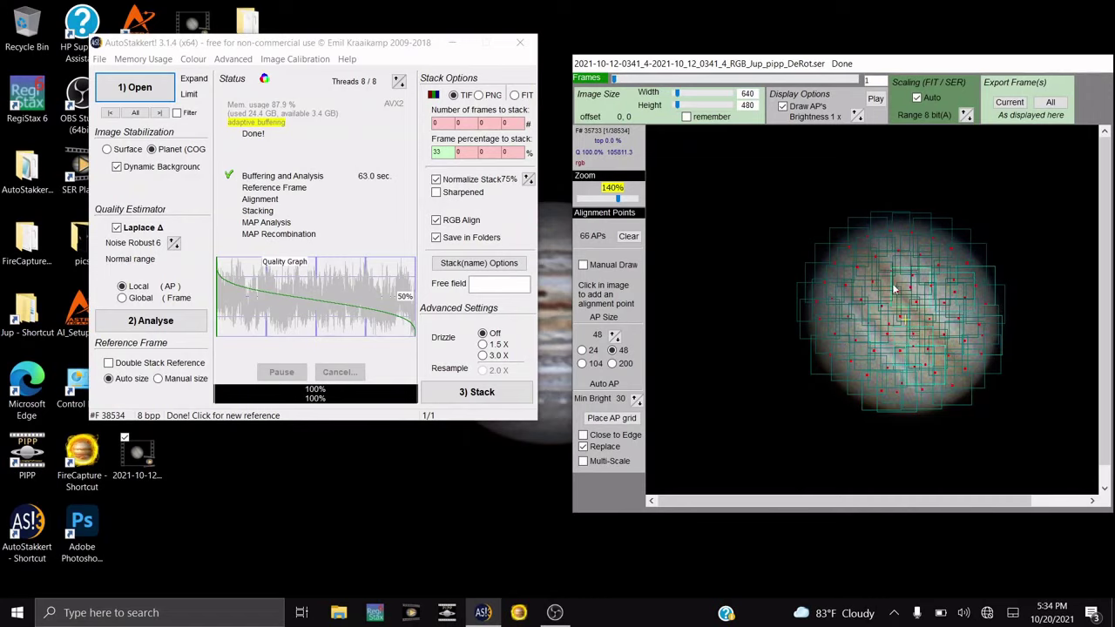
Fill the remaining gaps on Jupiter's upper, lower-left, right and bottom areas with manual alignment points and return the zoom to 100%
left_click(878, 307)
left_click(888, 249)
left_click(896, 263)
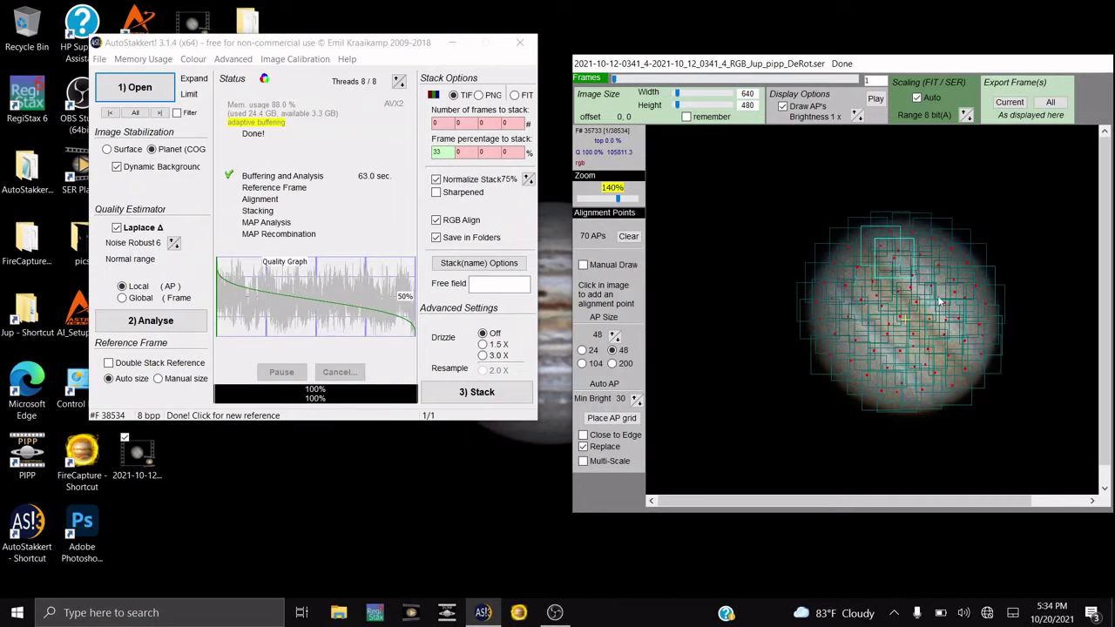
left_click(861, 357)
left_click(882, 383)
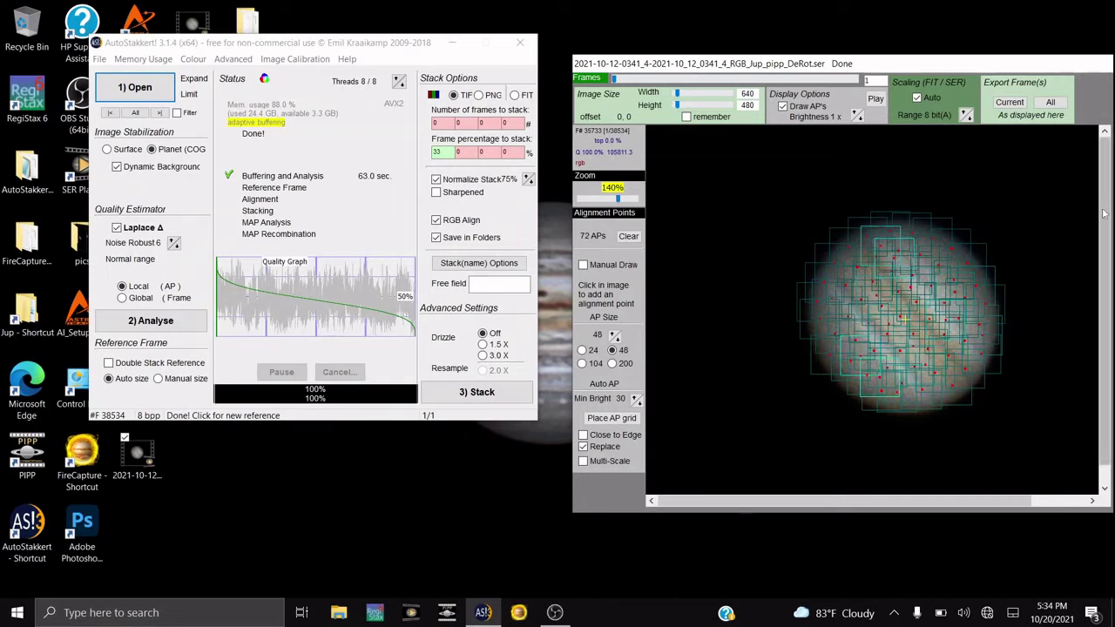
left_click(974, 313)
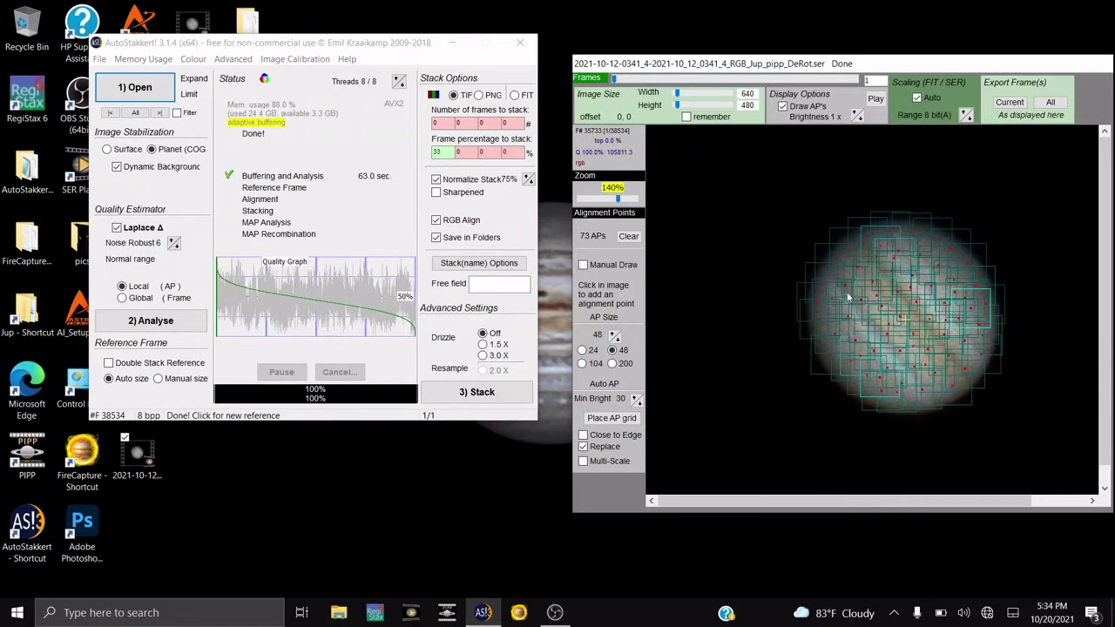
left_click(906, 397)
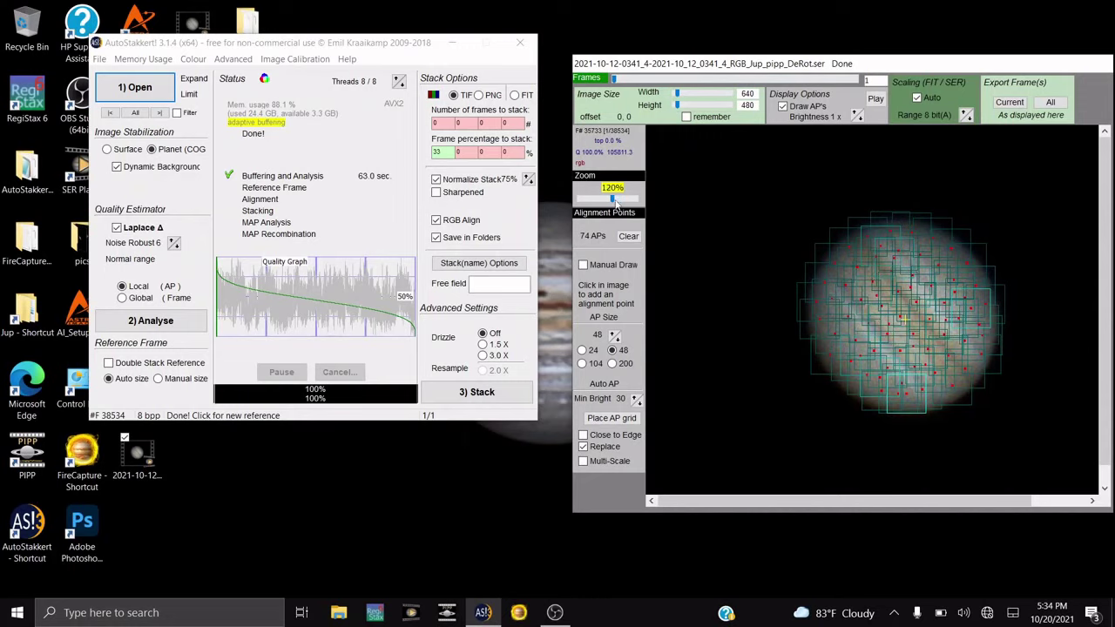
left_click_drag(618, 199, 610, 206)
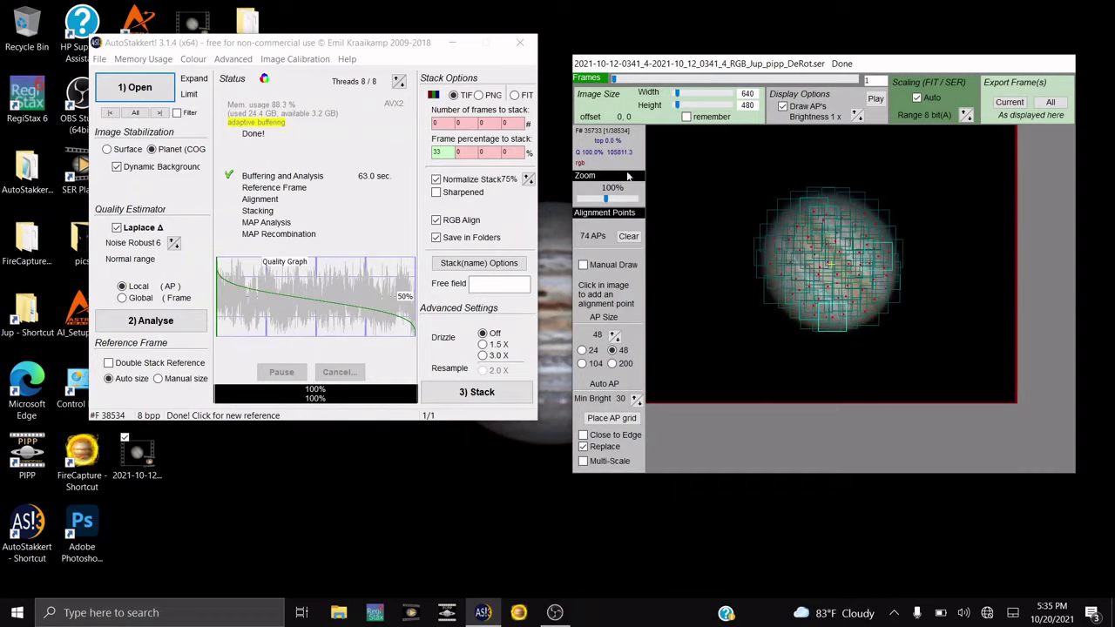
Stack the best 33% of the de-rotated video's frames using the placed alignment points
left_click(446, 152)
left_click(477, 394)
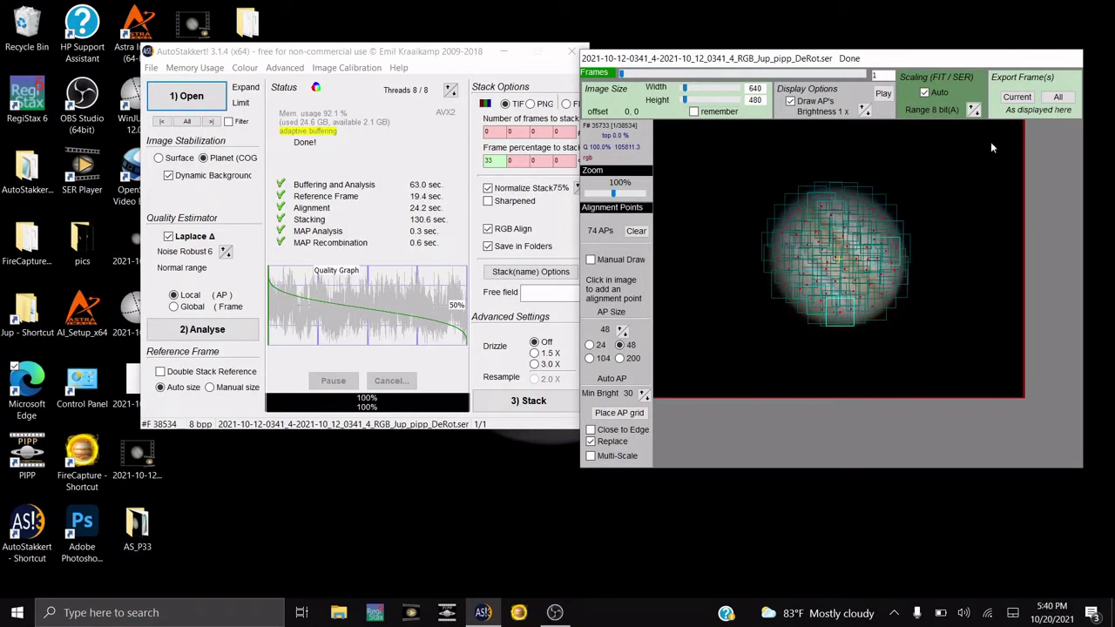
left_click_drag(351, 44, 543, 61)
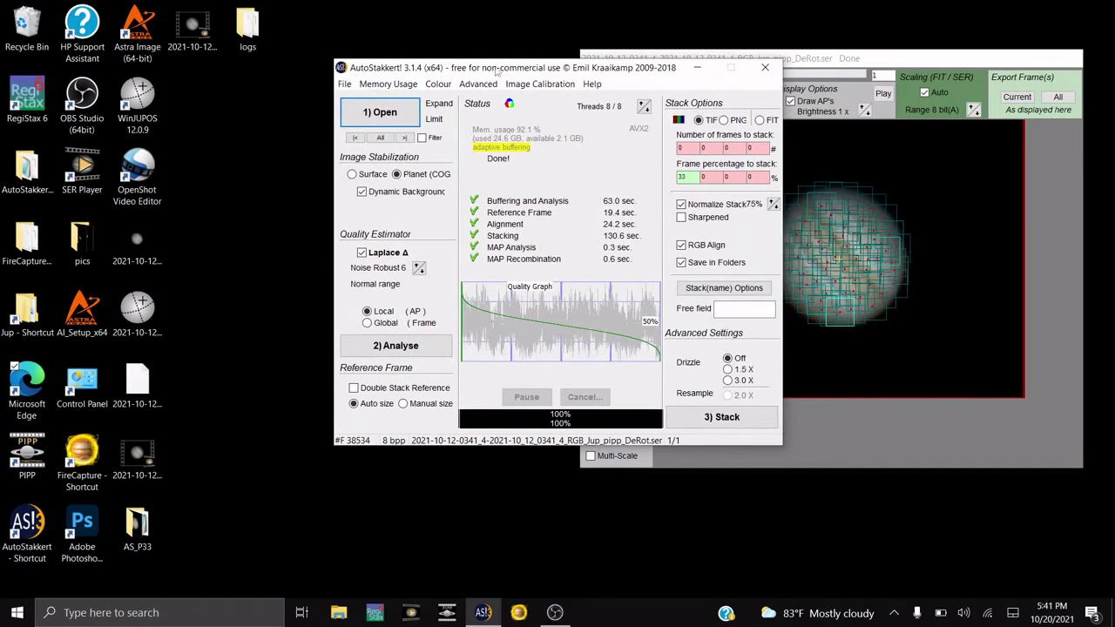
Show the stack's output directory and view the stacked Jupiter TIFF, closing the image viewer when done
left_click(345, 84)
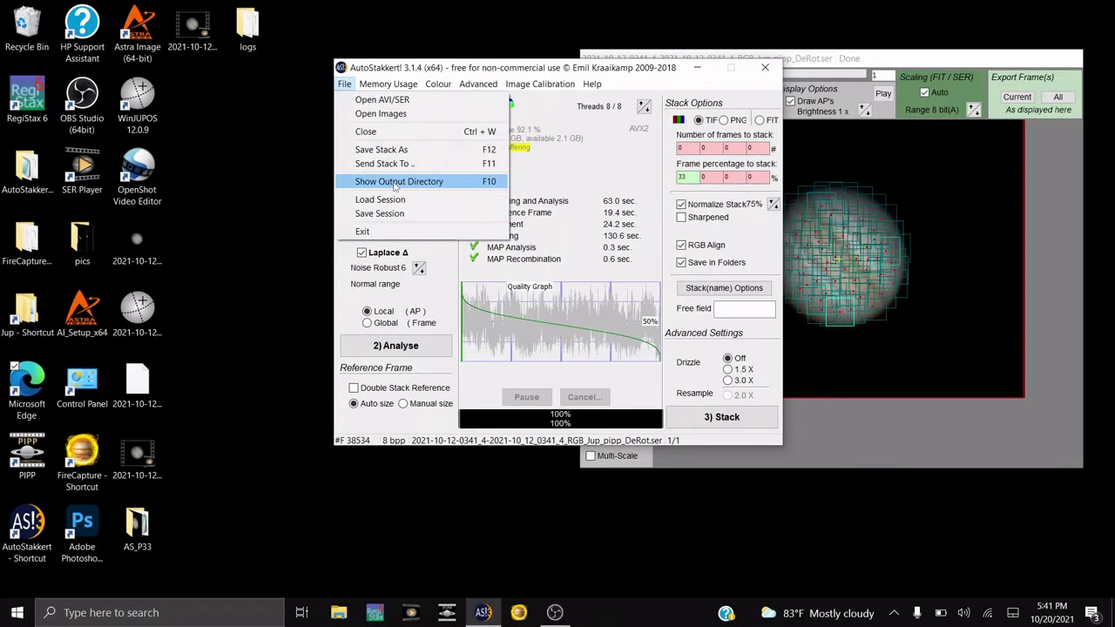
left_click(396, 183)
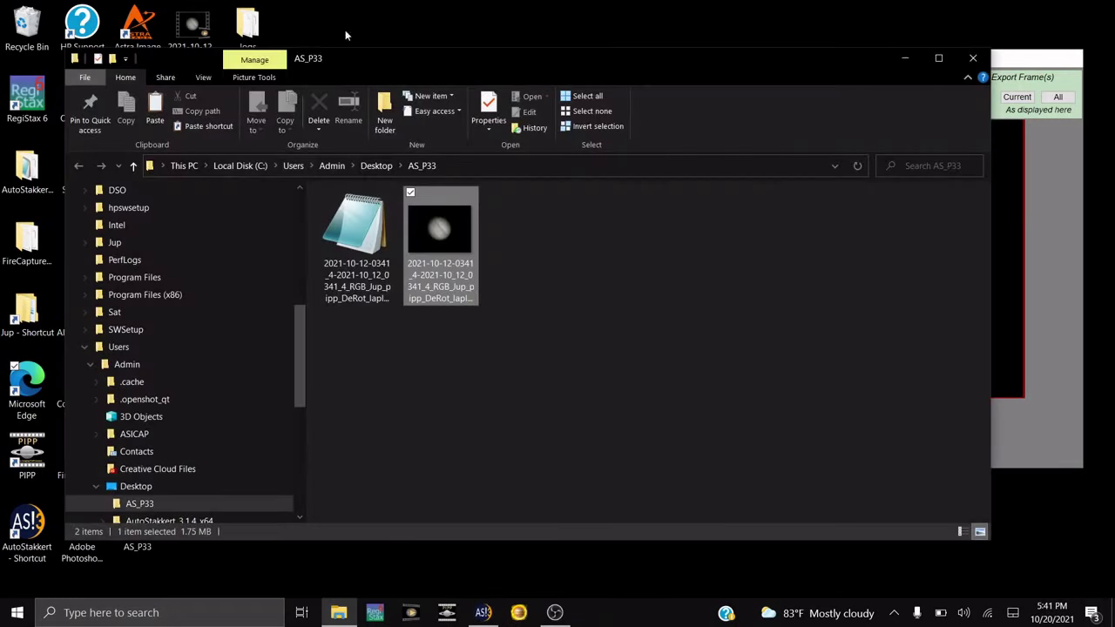
left_click_drag(370, 62, 585, 25)
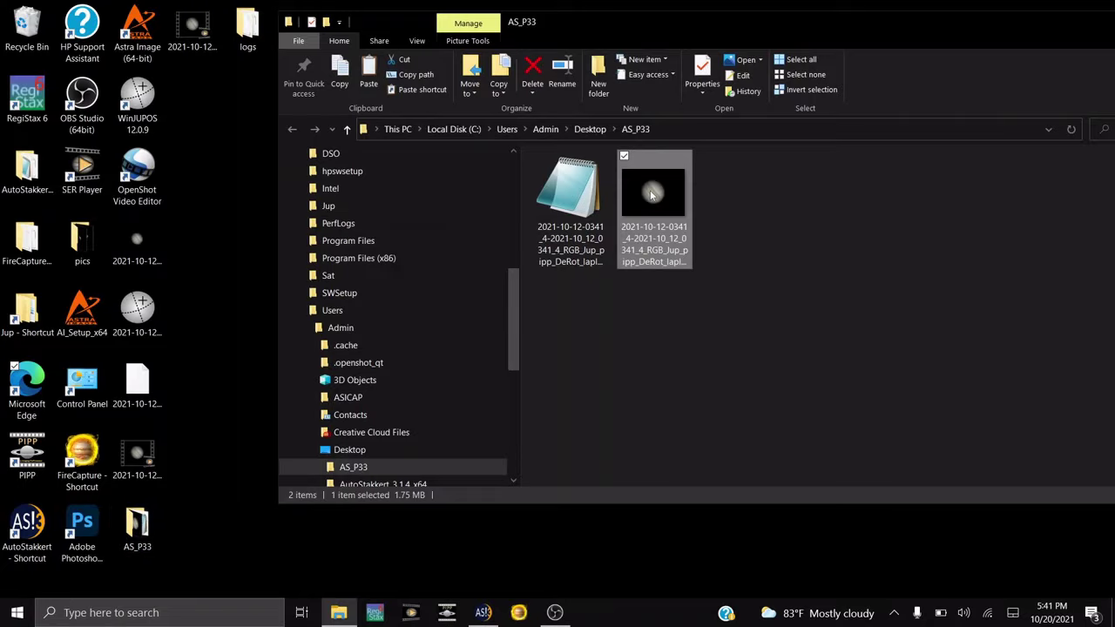
double_click(652, 193)
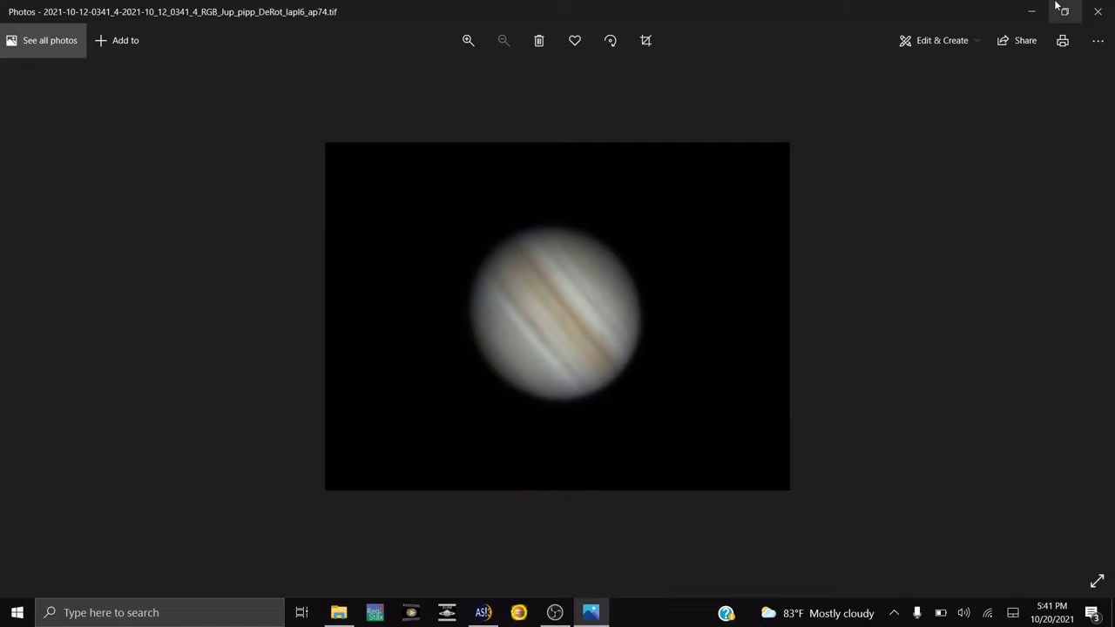
left_click(1099, 9)
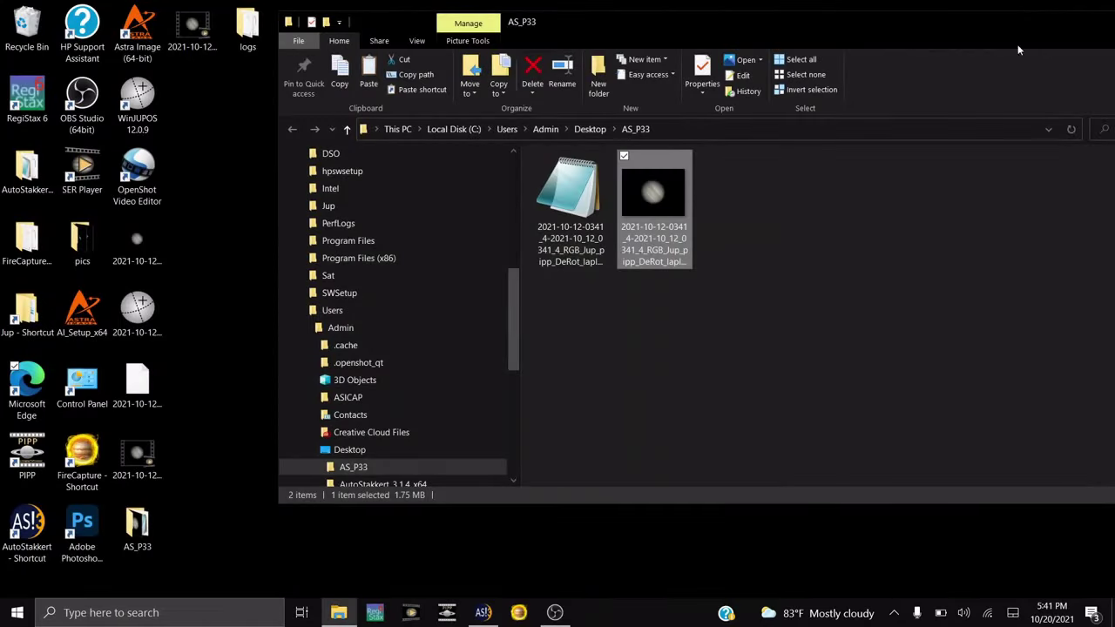
Move the stacked TIFF and its accompanying file from AS_P33 to the desktop, and close AutoStakkert and the folder
left_click_drag(745, 199, 235, 148)
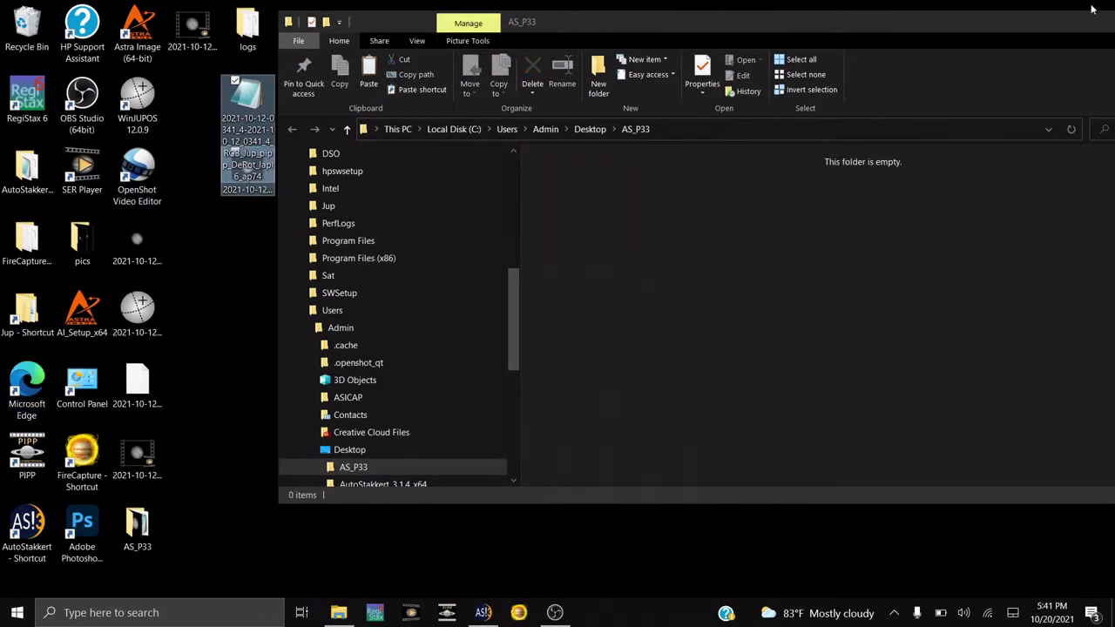
left_click_drag(1023, 21, 589, 122)
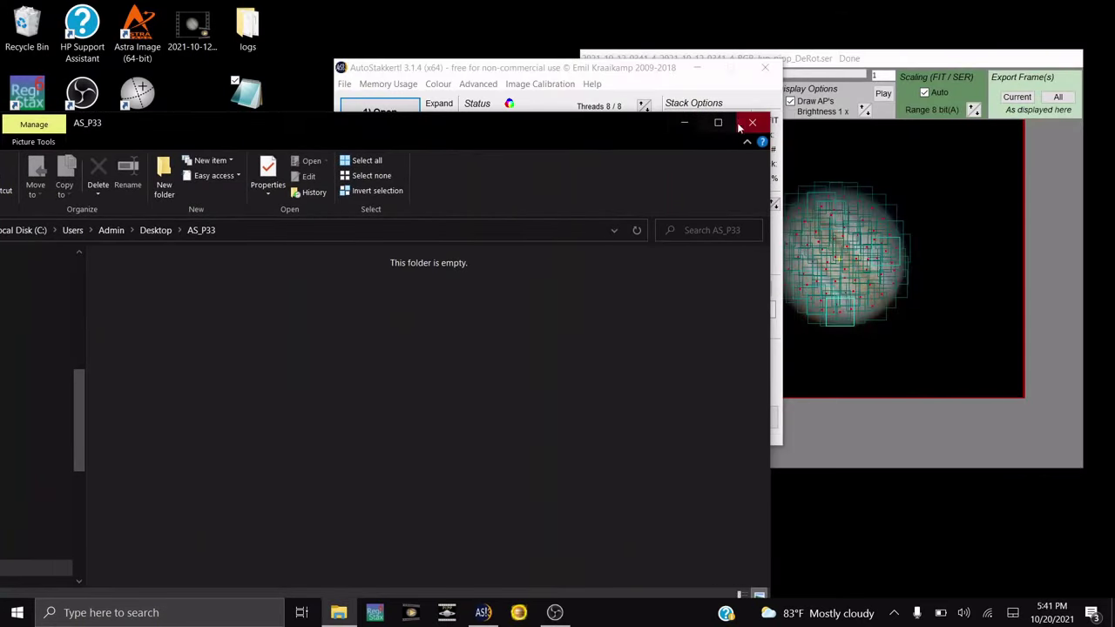
left_click(757, 70)
left_click(758, 70)
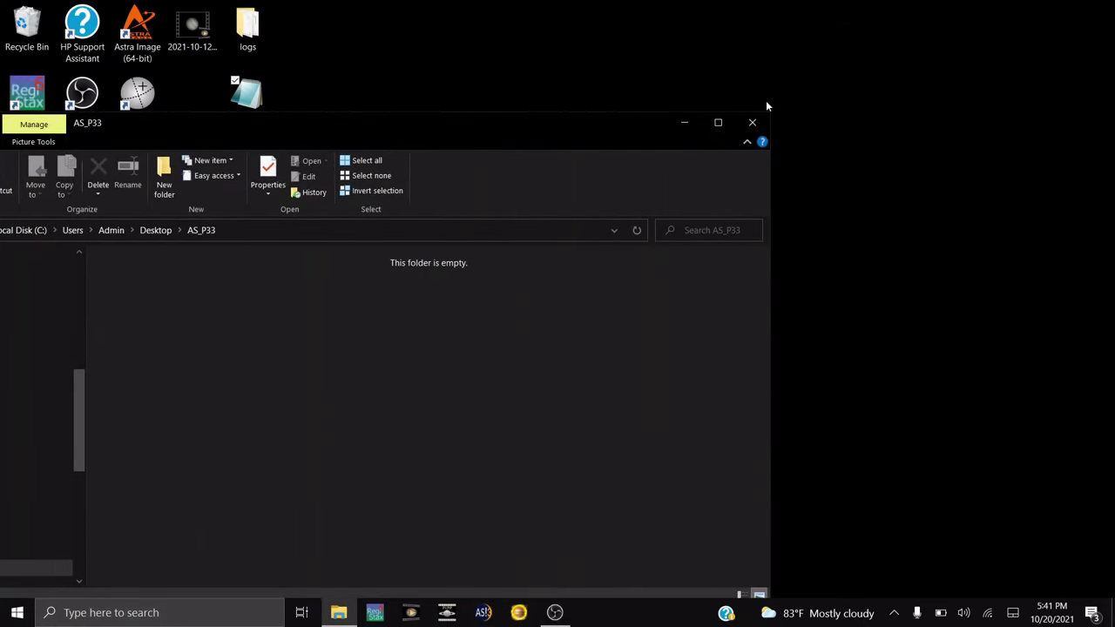
left_click(753, 123)
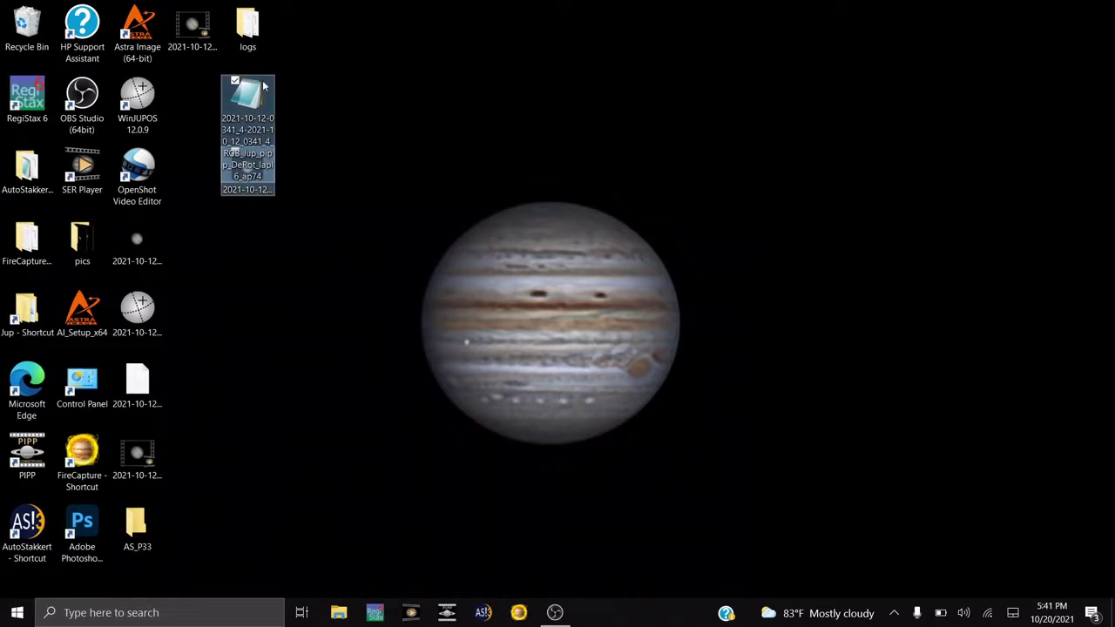
Arrange the two moved files on the desktop, with the TIFF below the video thumbnail and the other file below the logs folder
left_click_drag(247, 113, 359, 94)
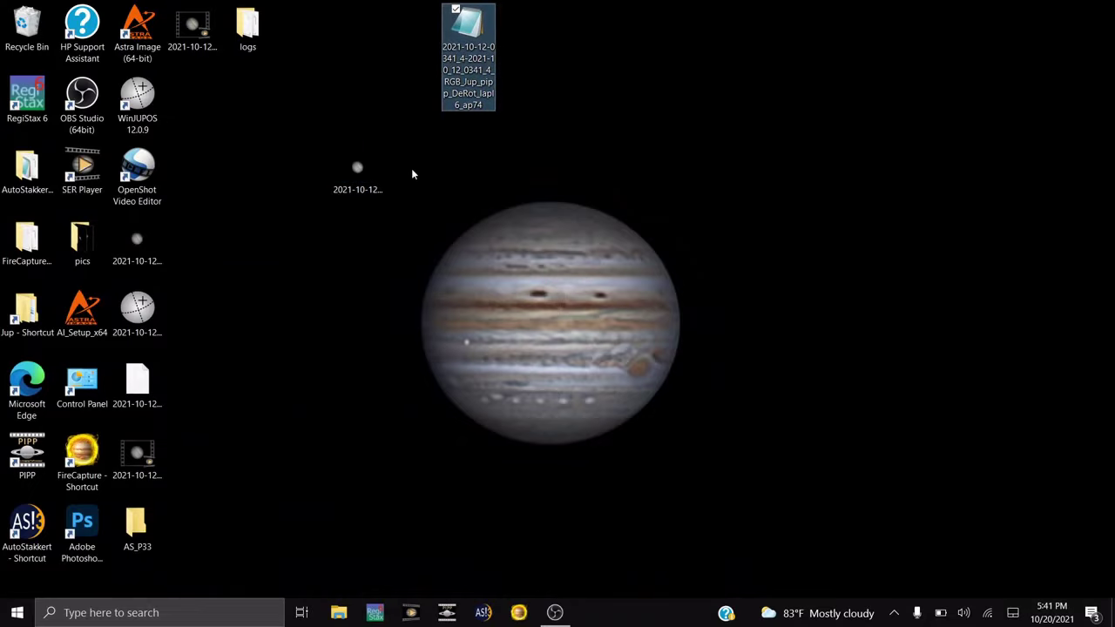
left_click_drag(334, 156, 194, 93)
left_click_drag(468, 26, 249, 113)
left_click(411, 133)
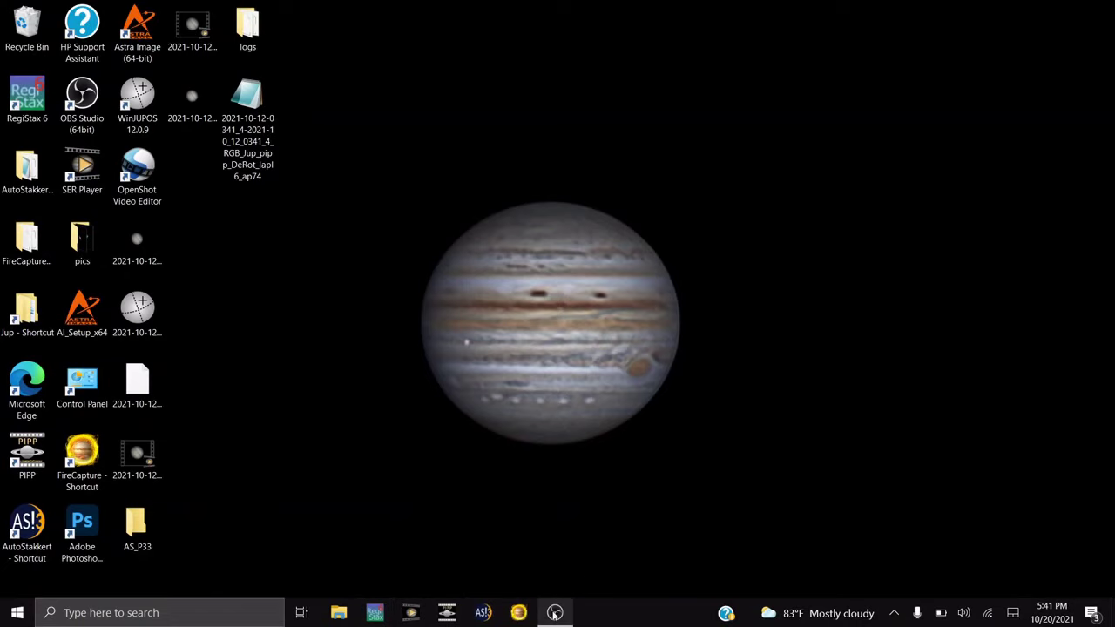
left_click(555, 612)
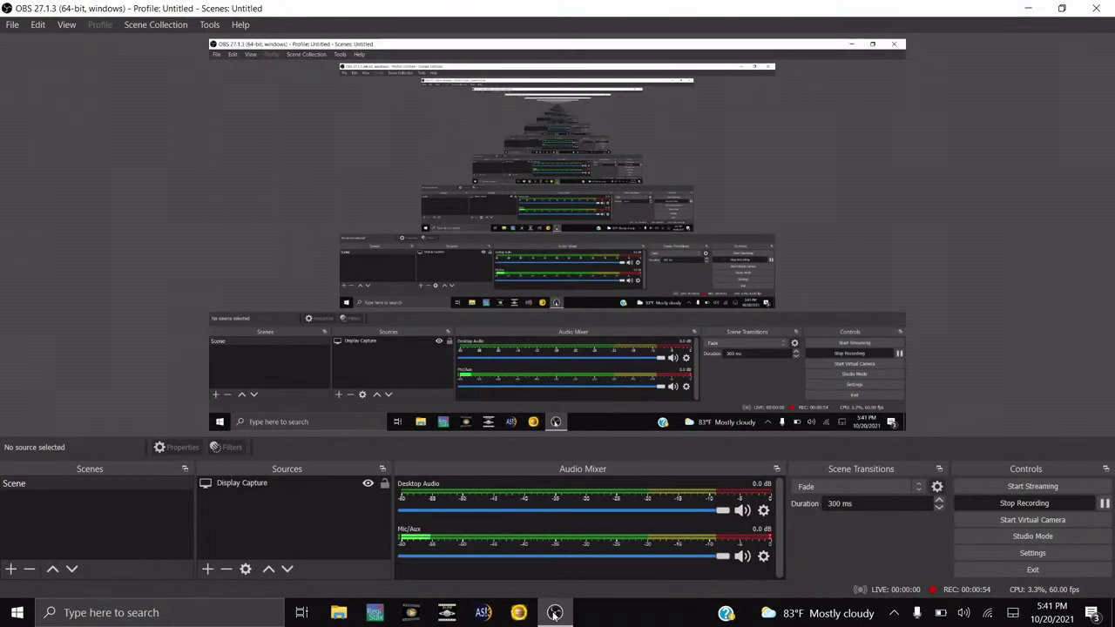
left_click(555, 612)
left_click(555, 612)
left_click(555, 612)
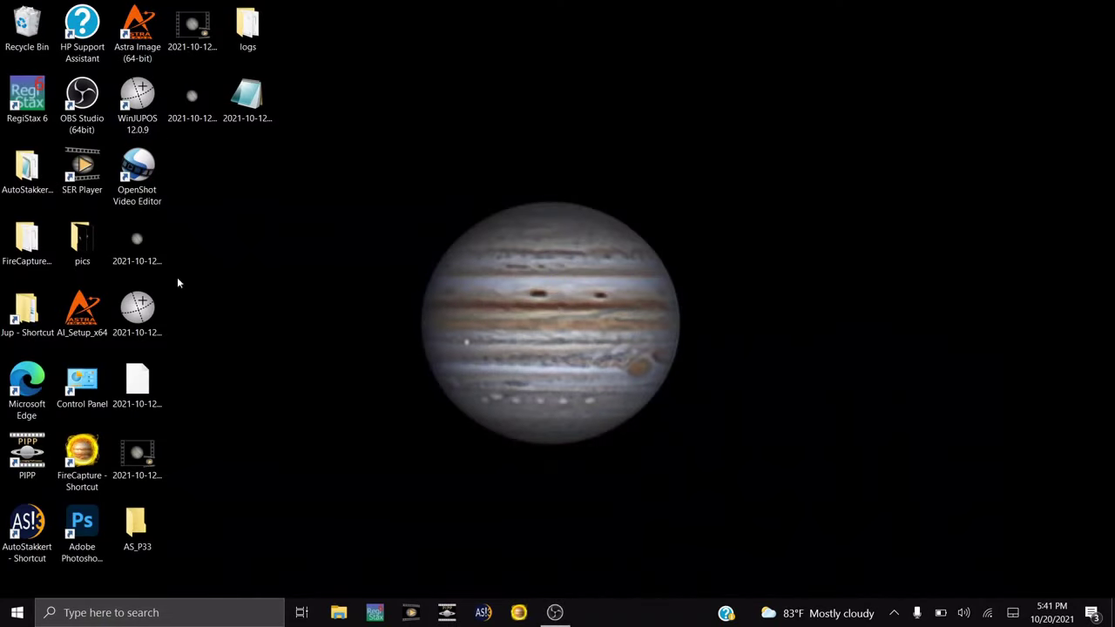
Switch to RegiStax 6, load the stacked Jupiter TIFF without stretching intensity levels, and display the full image
left_click(375, 614)
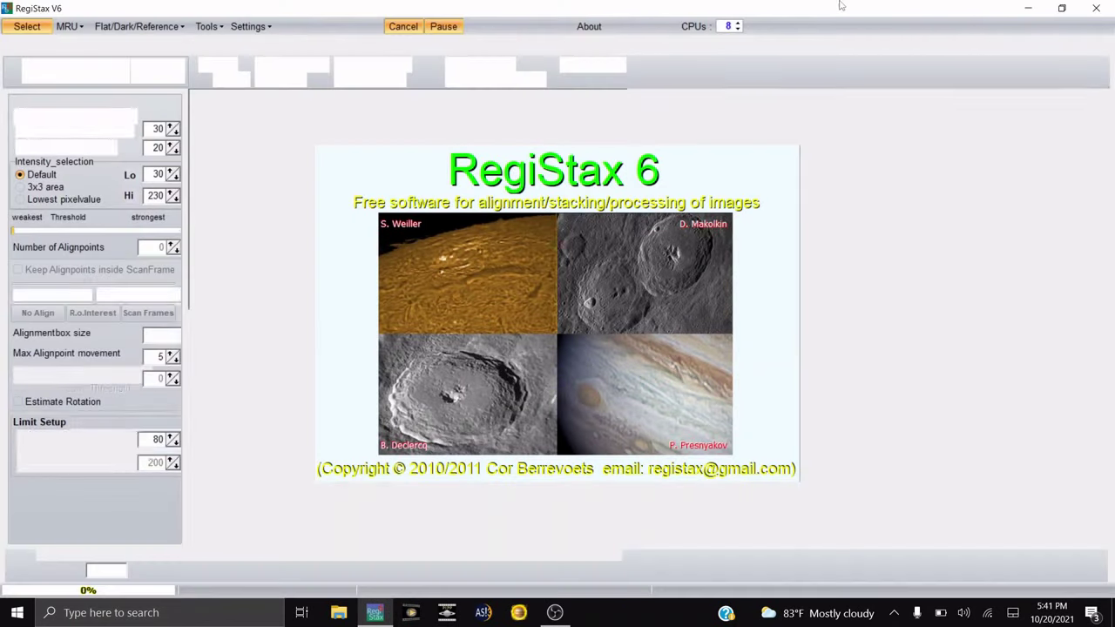
double_click(261, 6)
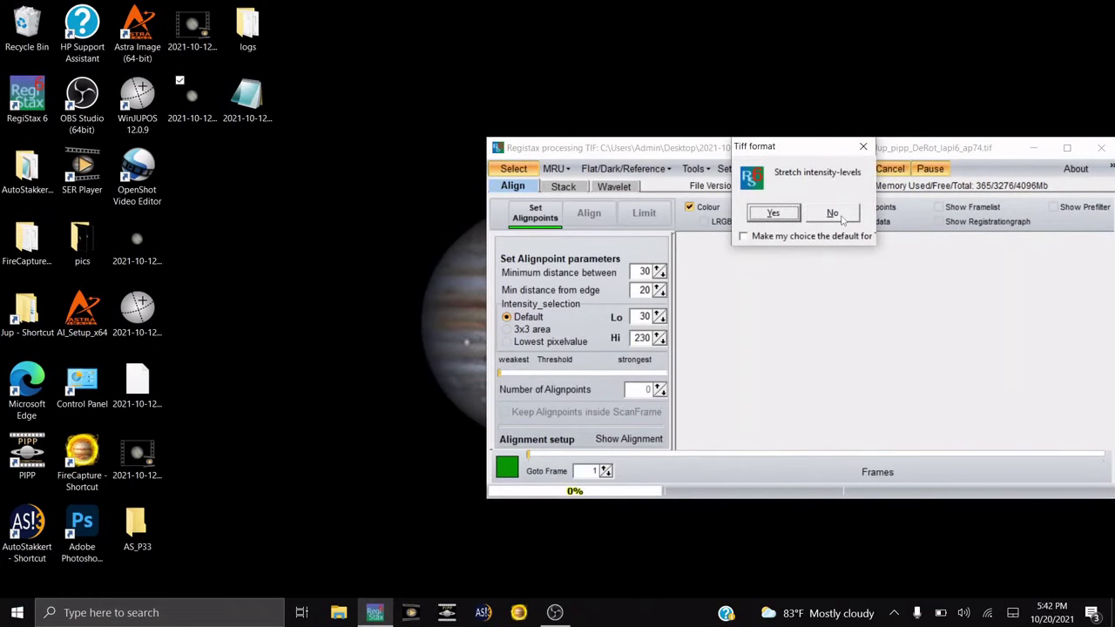
left_click(836, 215)
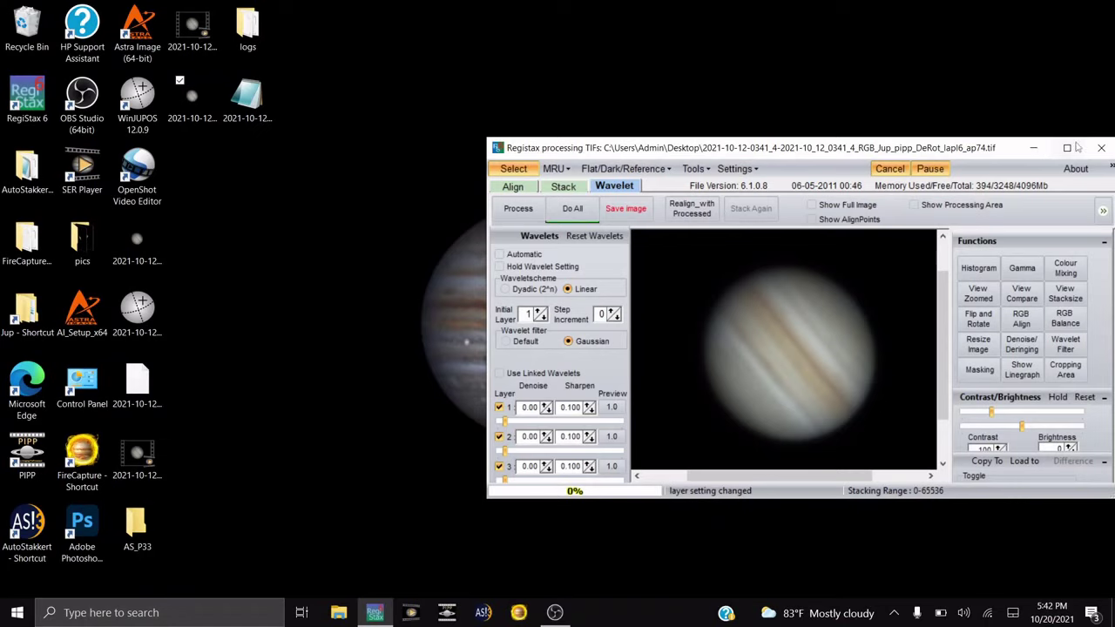
left_click(1067, 148)
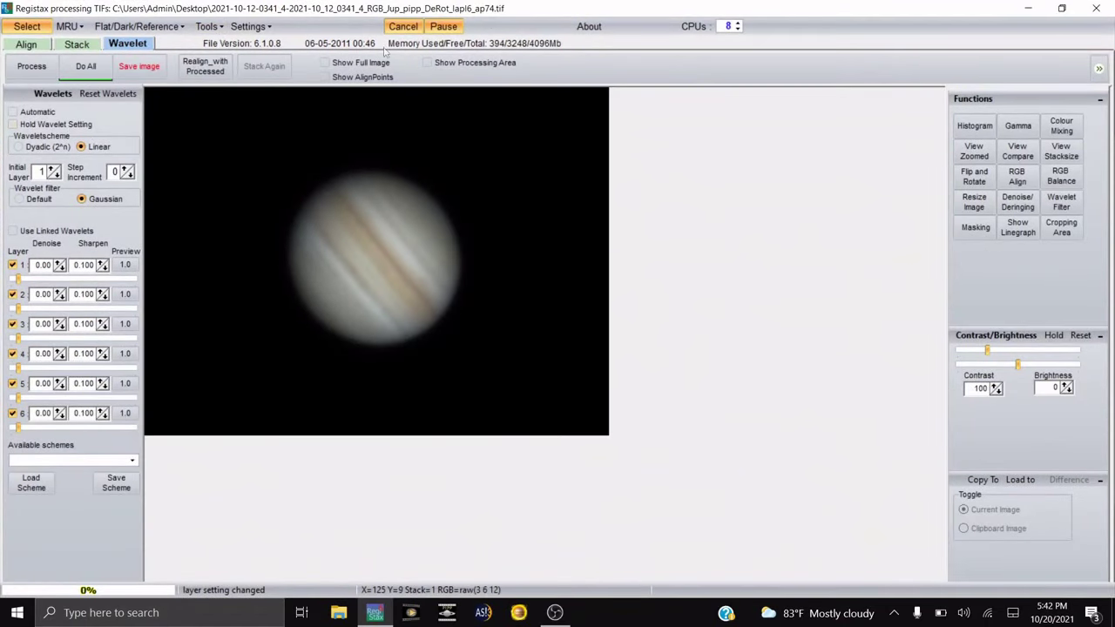
left_click(325, 63)
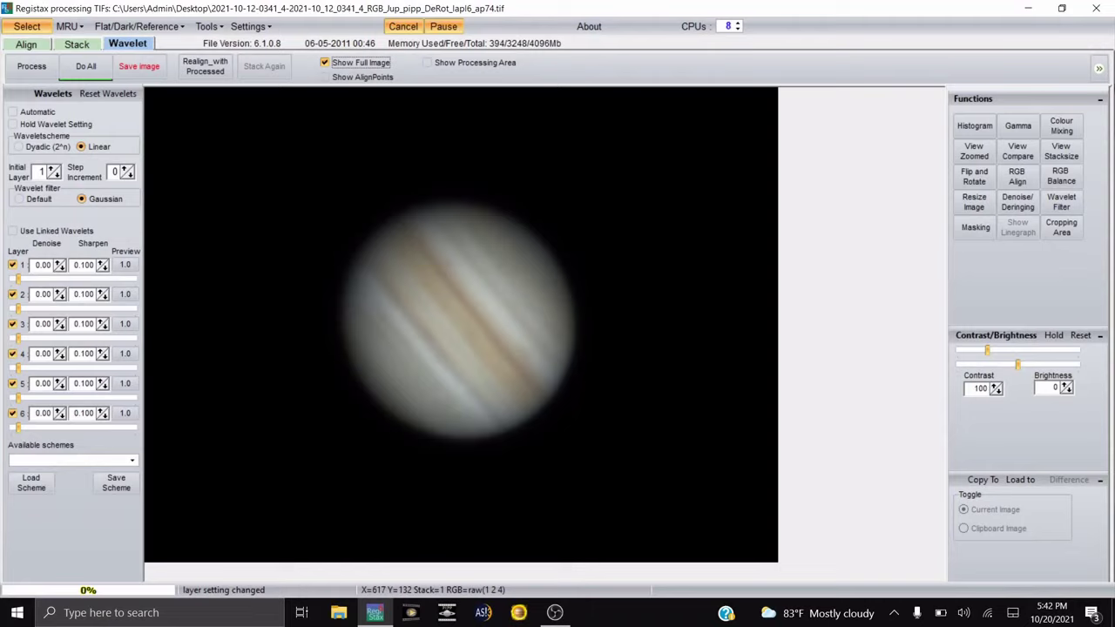
Auto-balance the RGB colours, and fine-tune the colour weights to red 0.95, green 0.94 and blue 1.01
left_click(1061, 176)
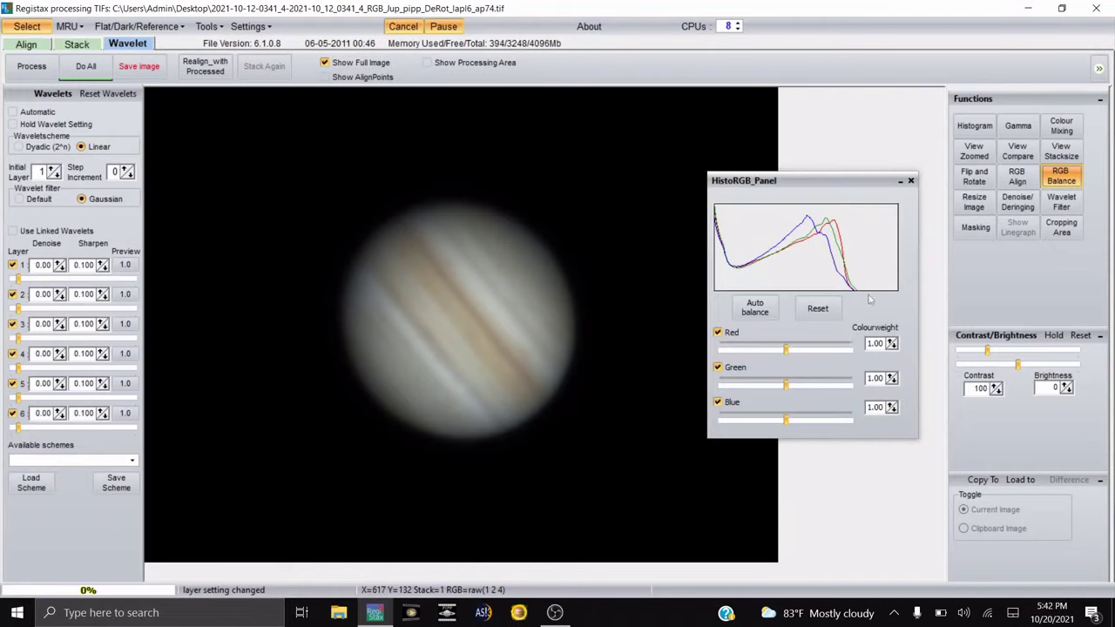
left_click(755, 313)
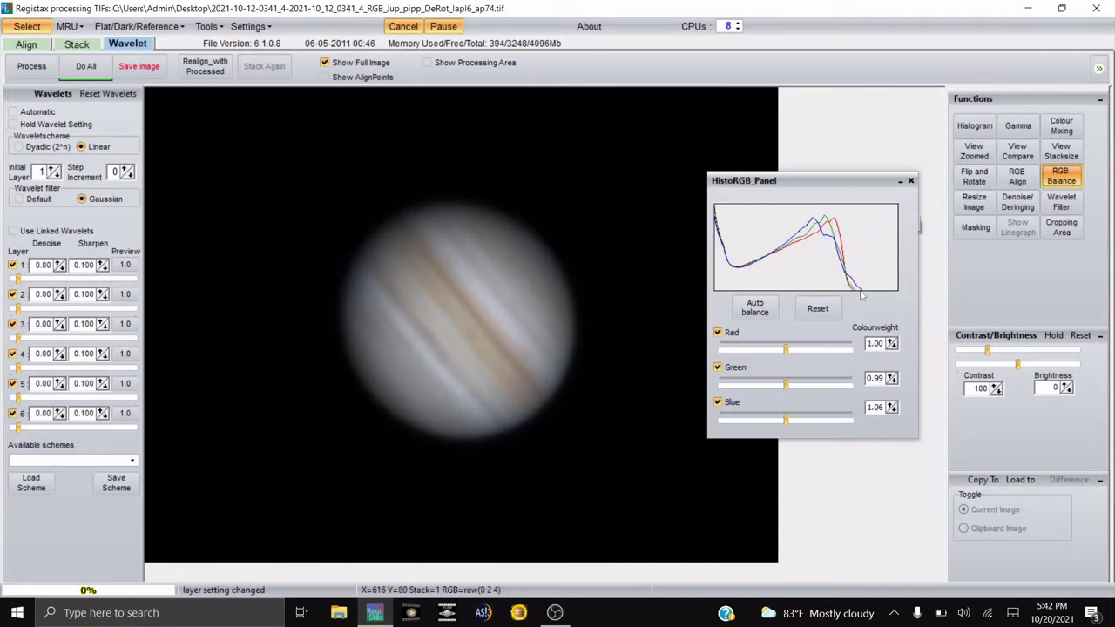
left_click(893, 412)
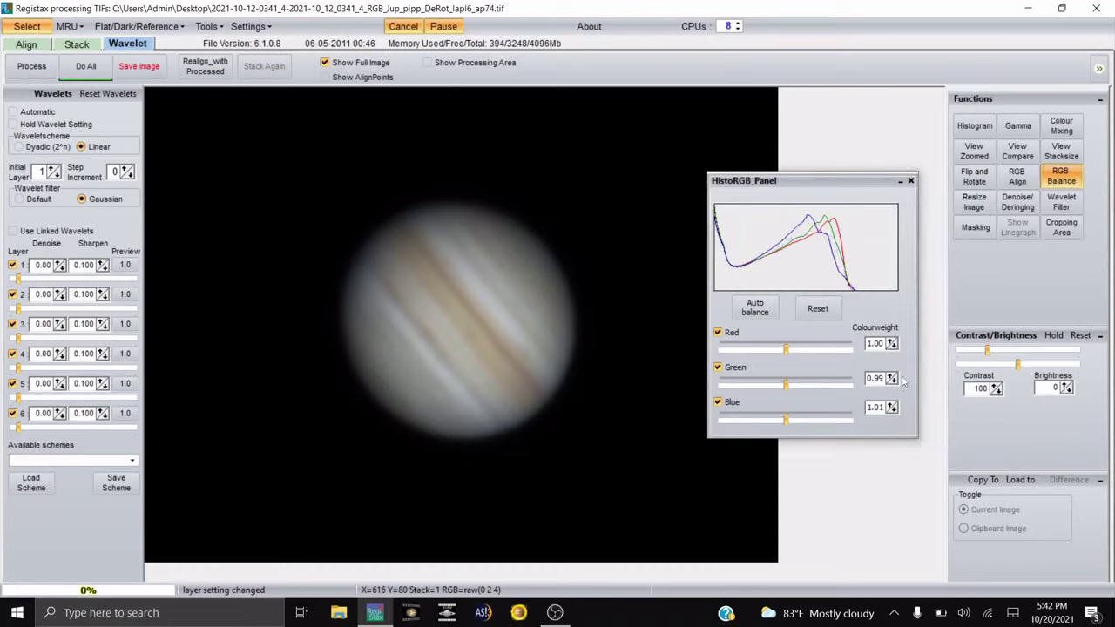
left_click(893, 383)
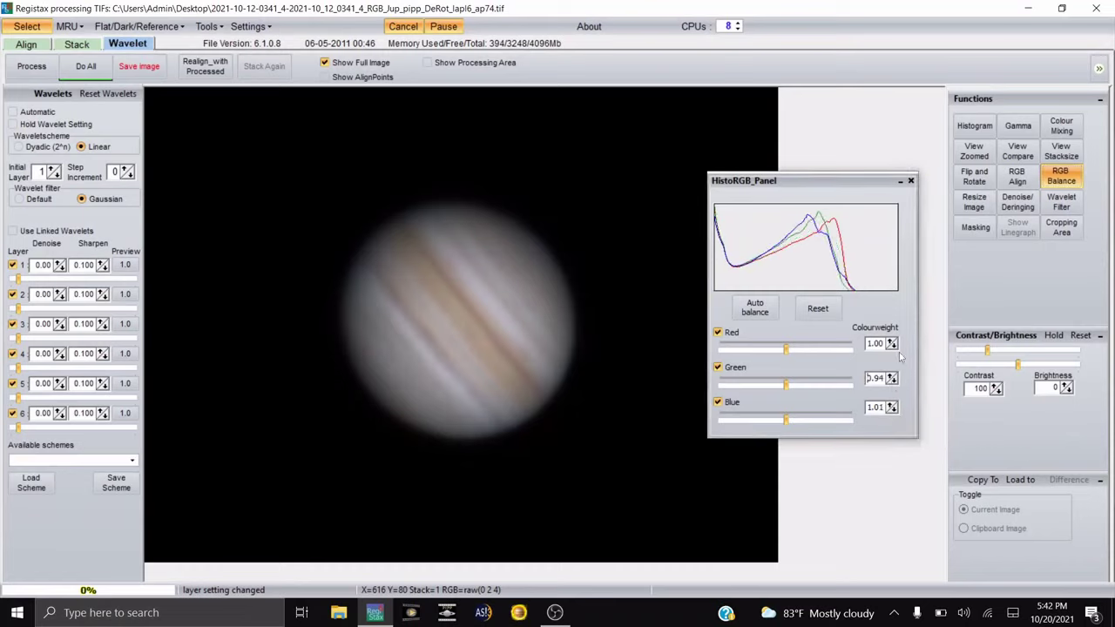
left_click(892, 347)
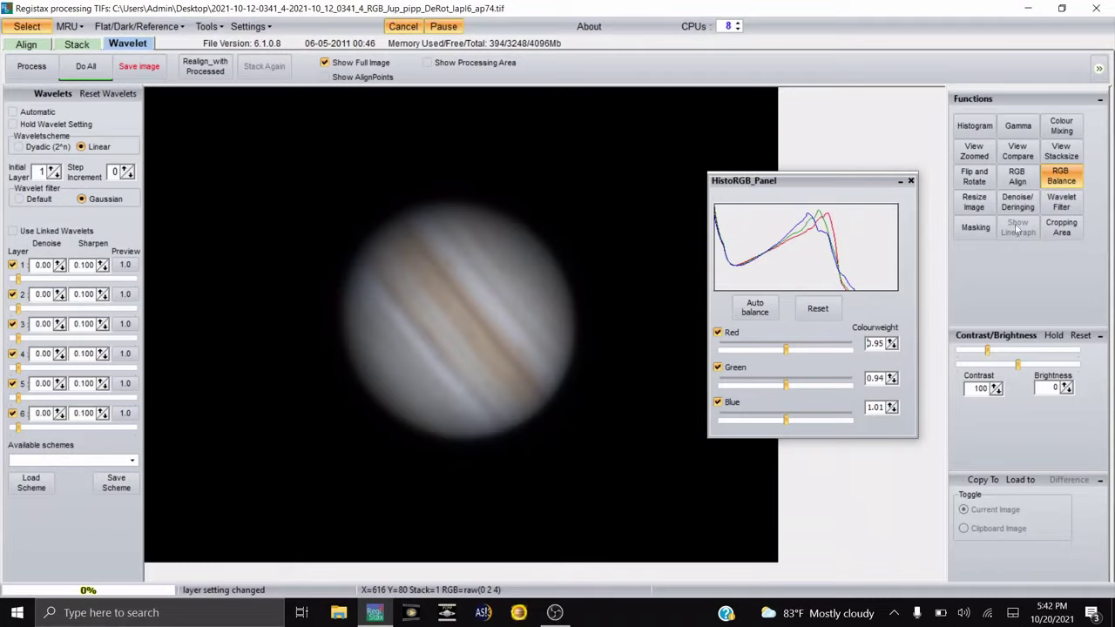
left_click(1061, 177)
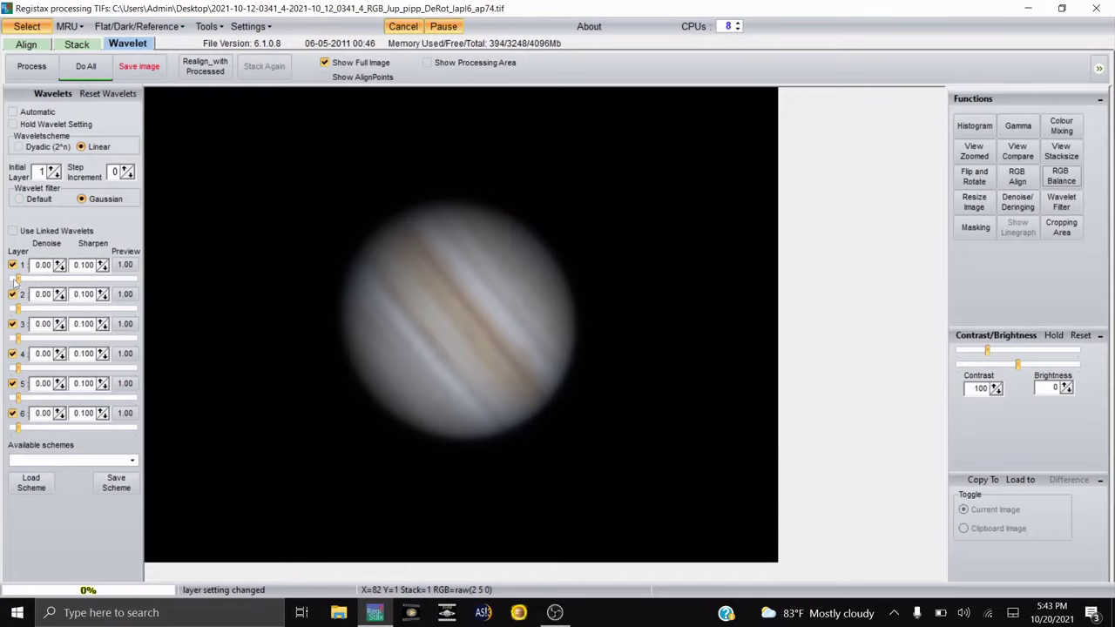
Raise wavelet layers 1 to 6 to their maximum strength of 100
left_click_drag(16, 280, 253, 269)
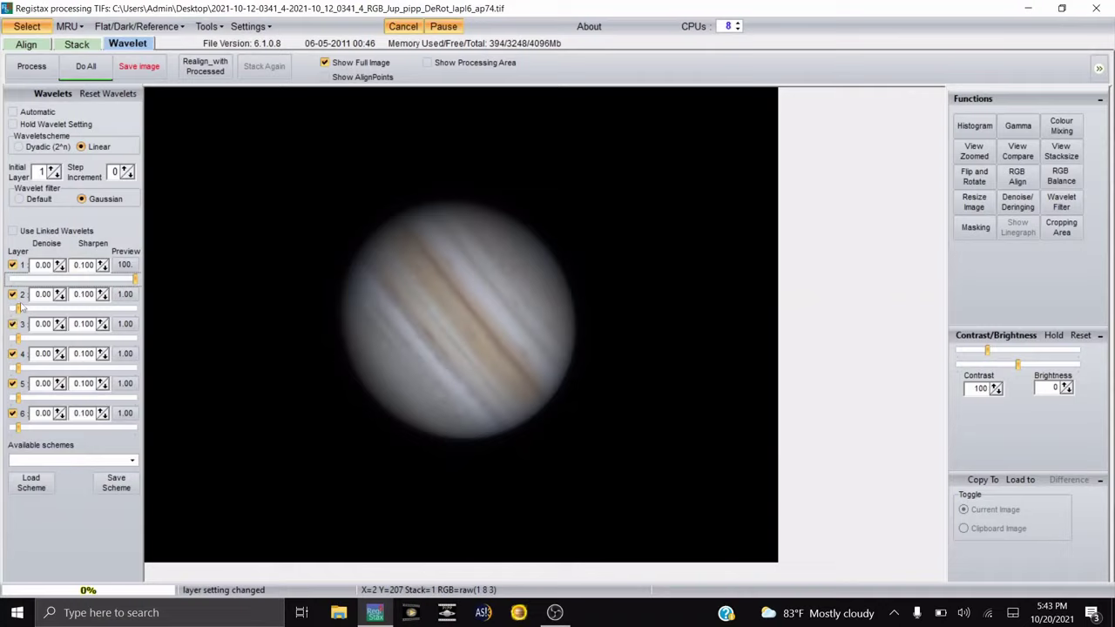
left_click_drag(17, 310, 162, 303)
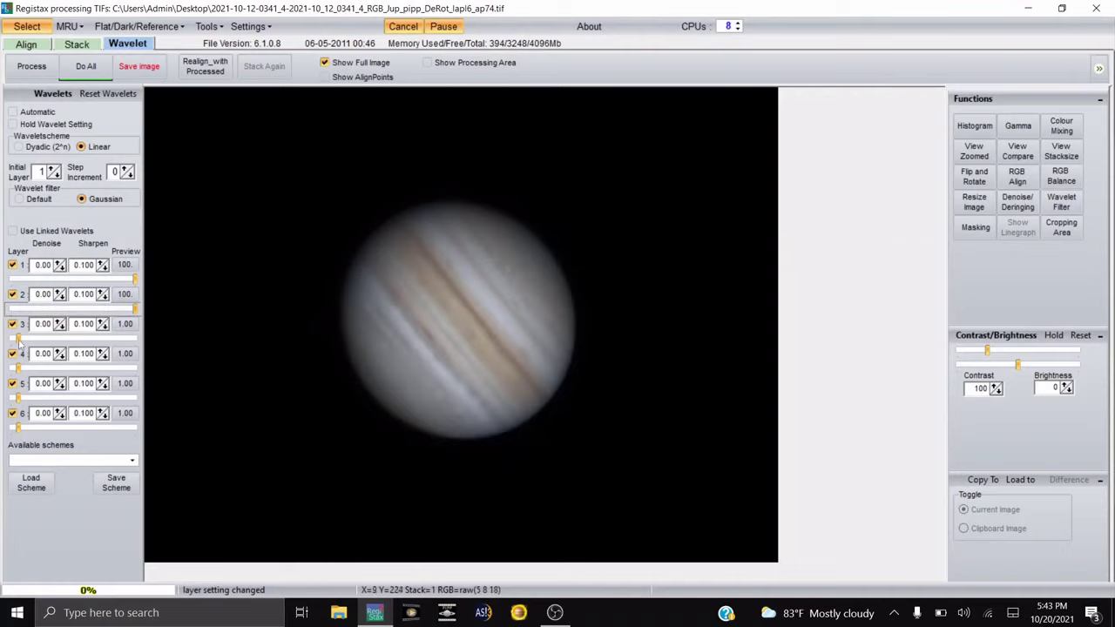
left_click_drag(20, 342, 208, 324)
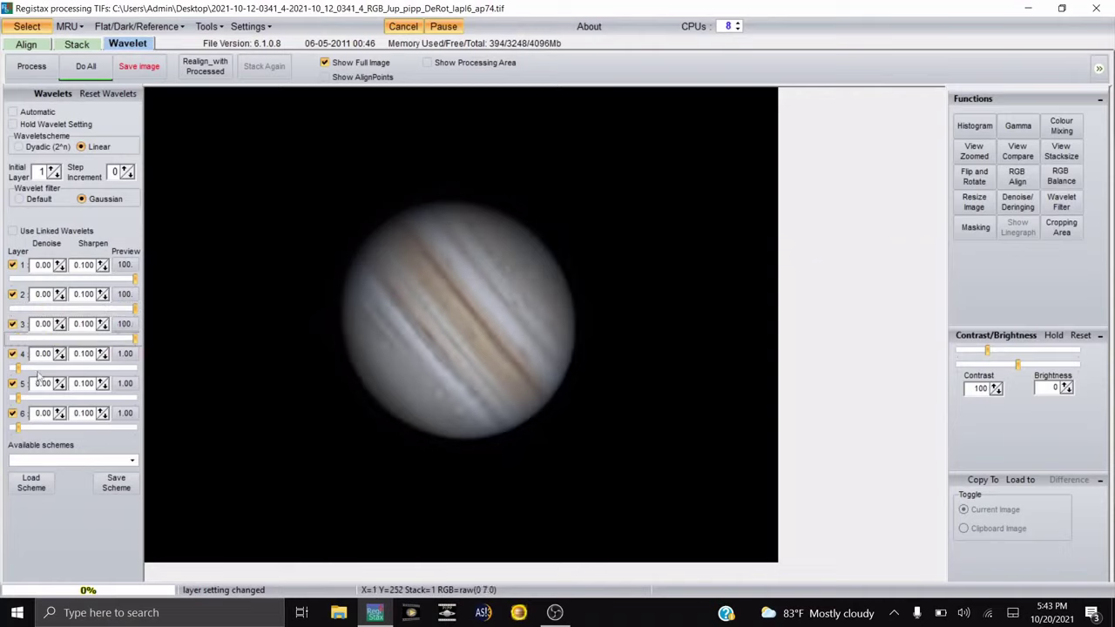
left_click_drag(19, 369, 249, 354)
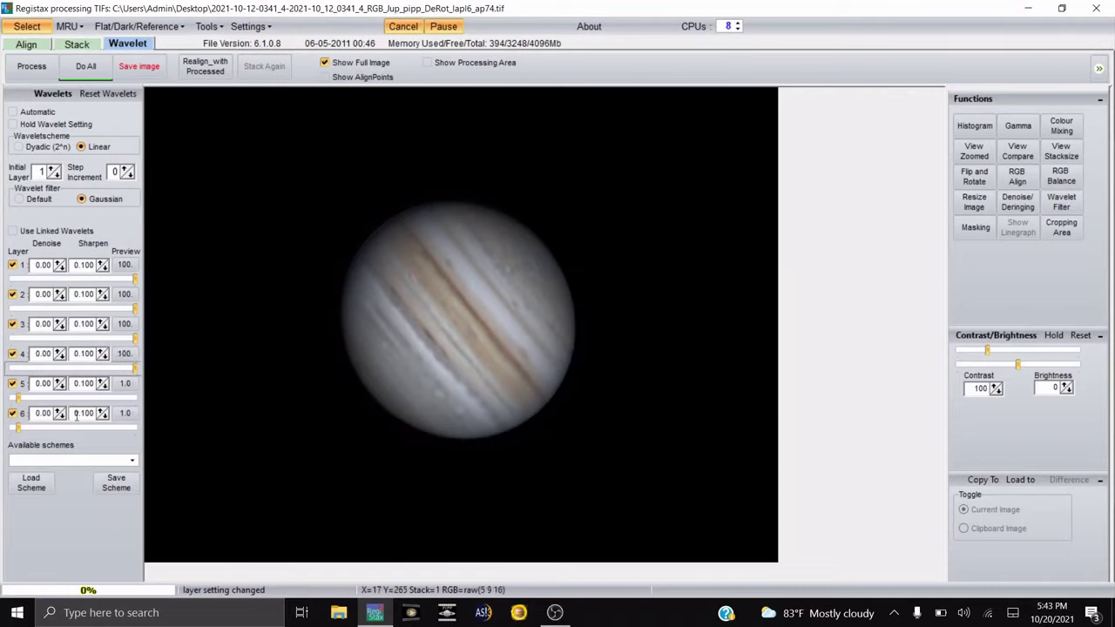
left_click_drag(17, 400, 284, 366)
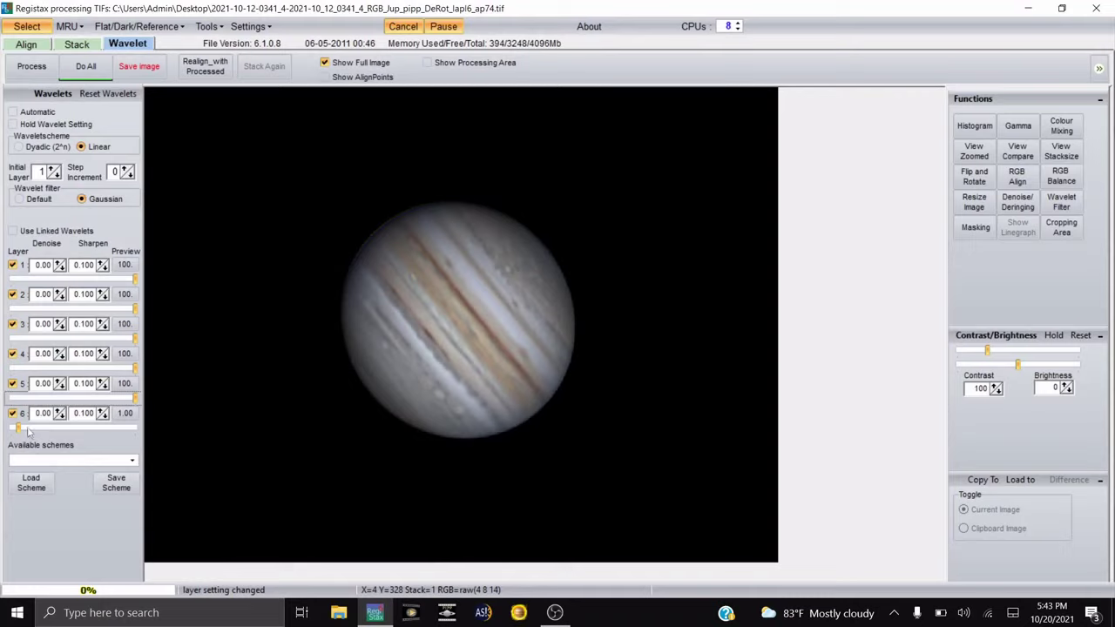
left_click_drag(19, 431, 249, 411)
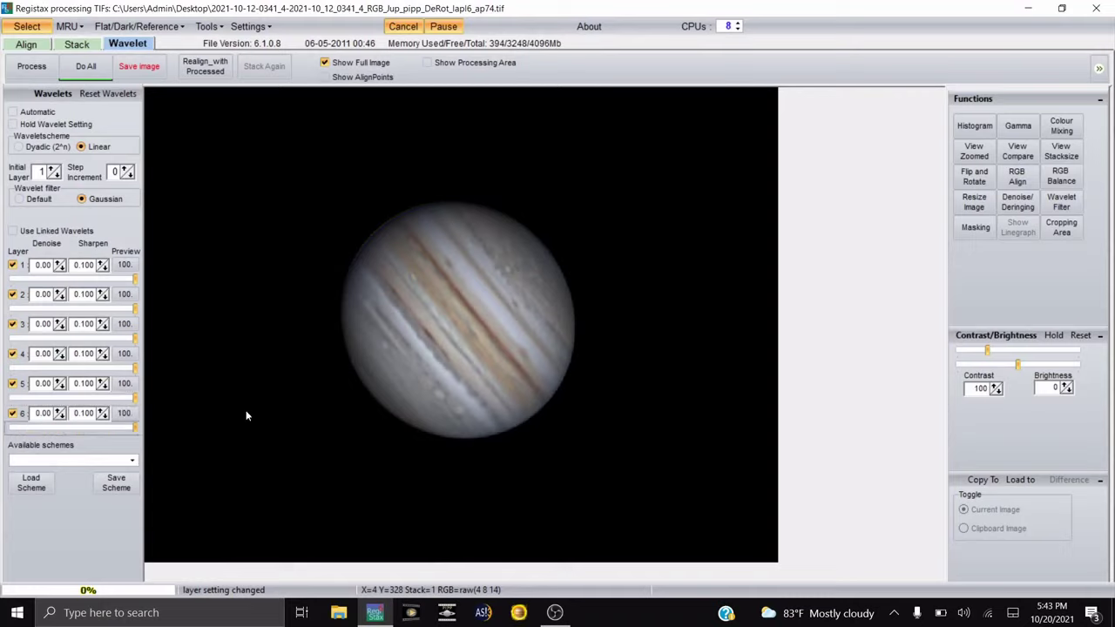
Set the wavelet Sharpen value to 0.120 for layer 1 and 0.110 for layers 2 and 3
left_click(103, 263)
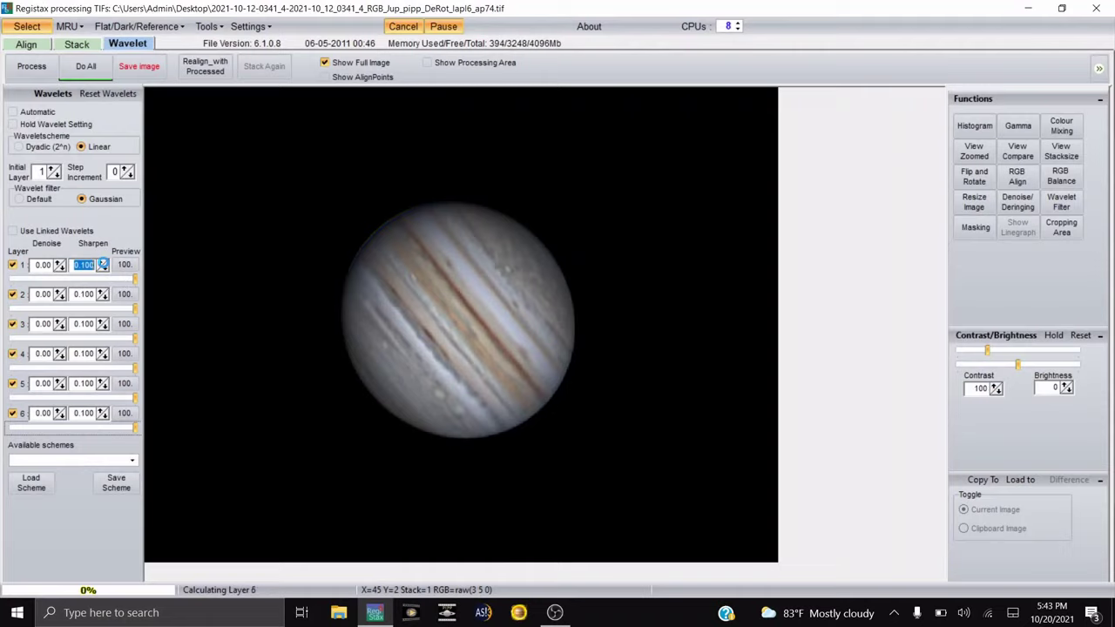
left_click(103, 293)
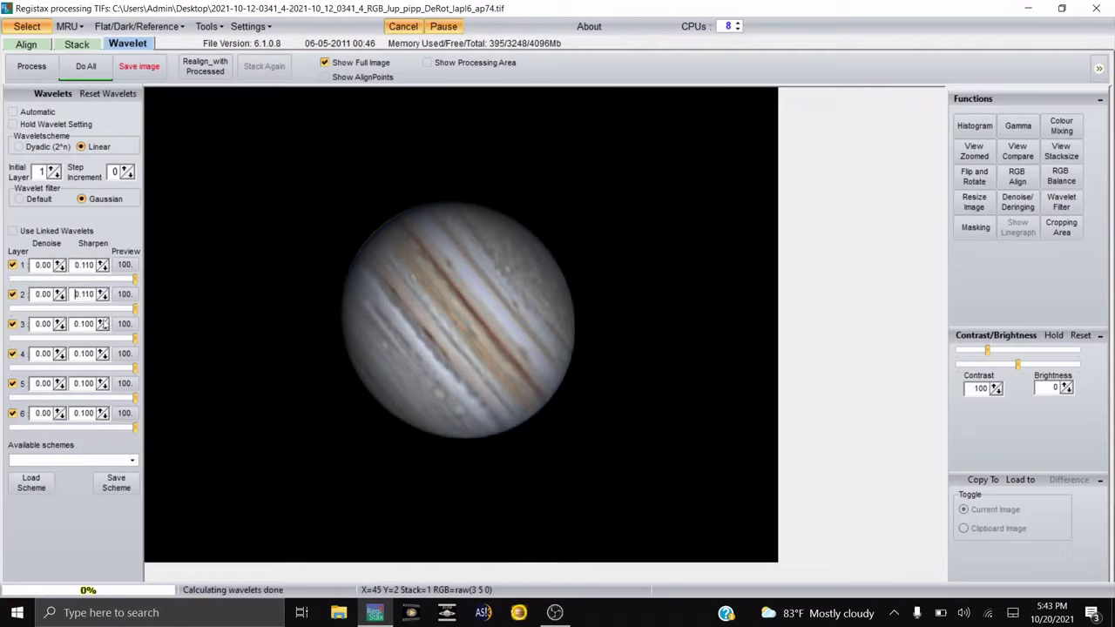
left_click(103, 322)
left_click(103, 262)
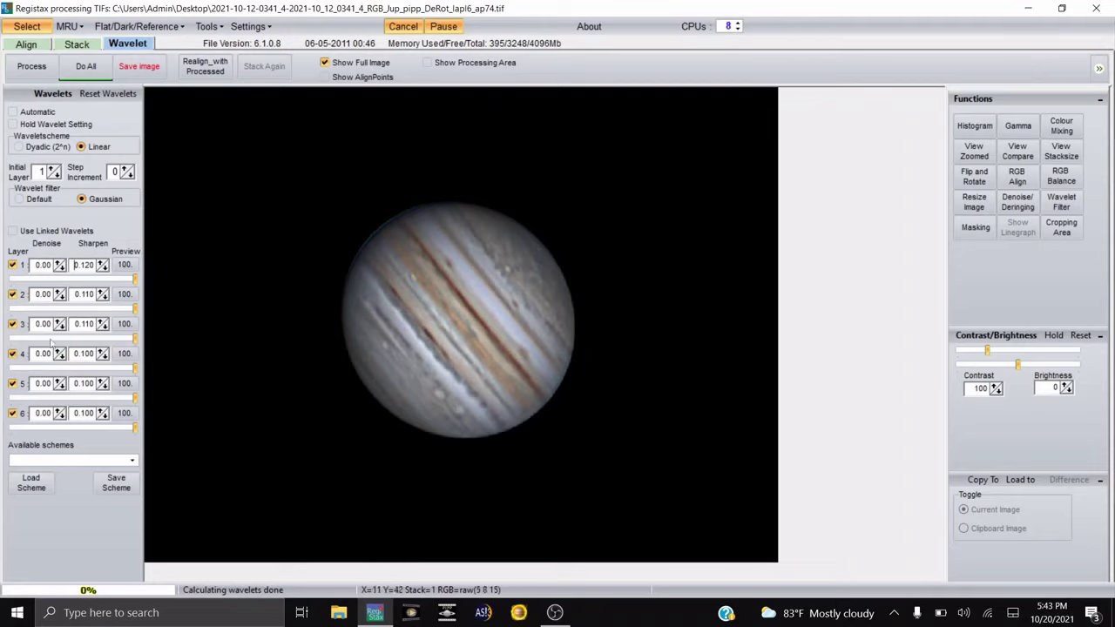
Set the Denoise value of wavelet layer 1 to 0.20
left_click(58, 262)
left_click(57, 262)
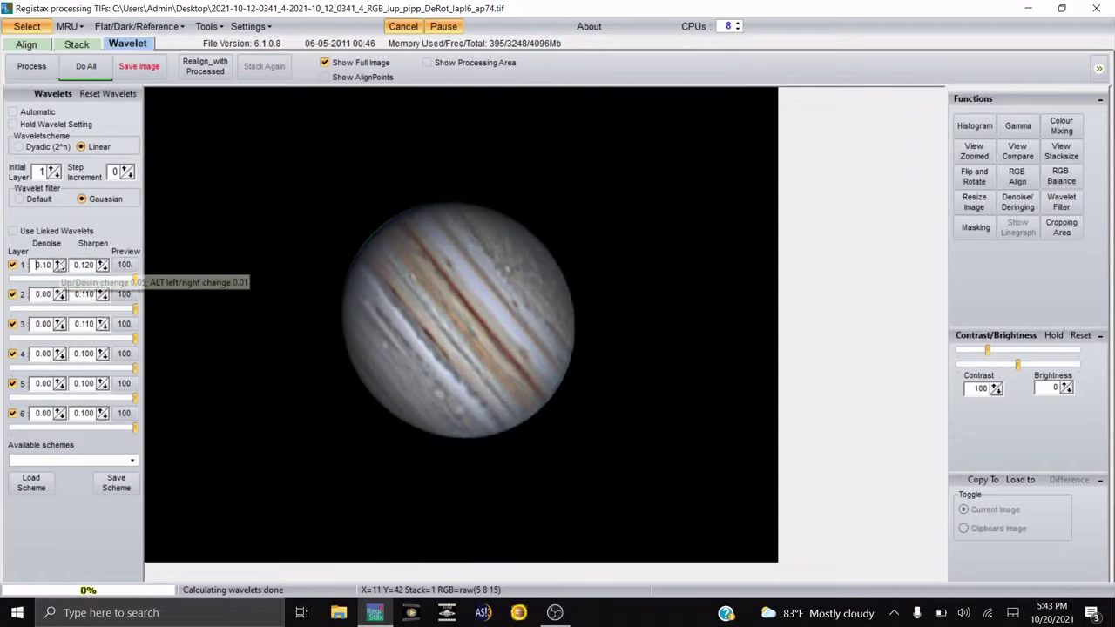
left_click(58, 262)
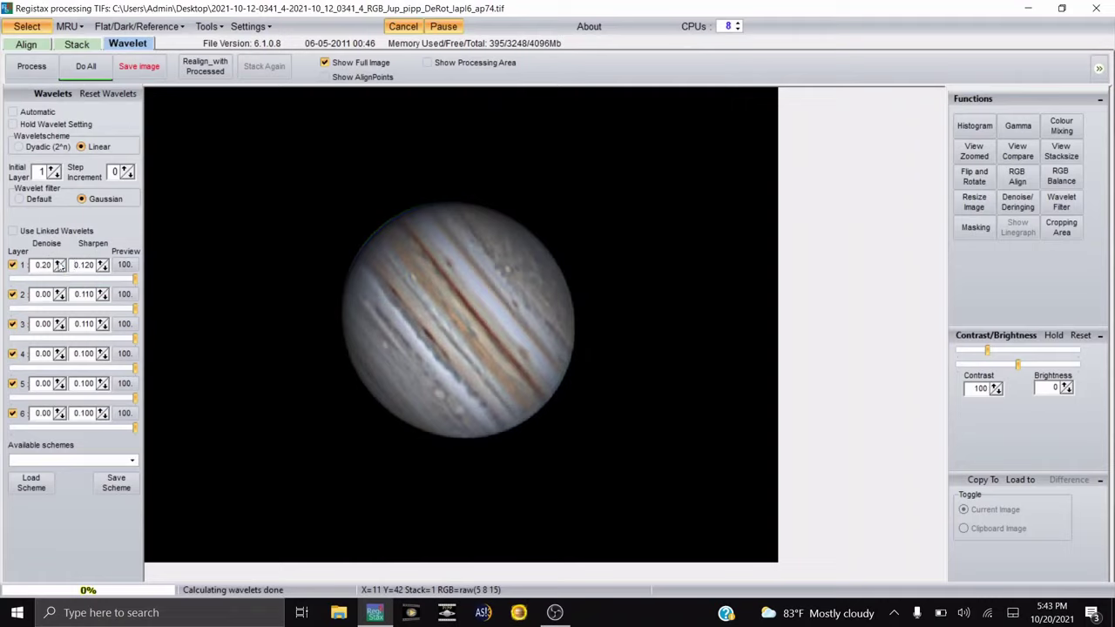
Set the Denoise value of wavelet layer 1 to 0.15
left_click(57, 262)
left_click(57, 263)
left_click(61, 269)
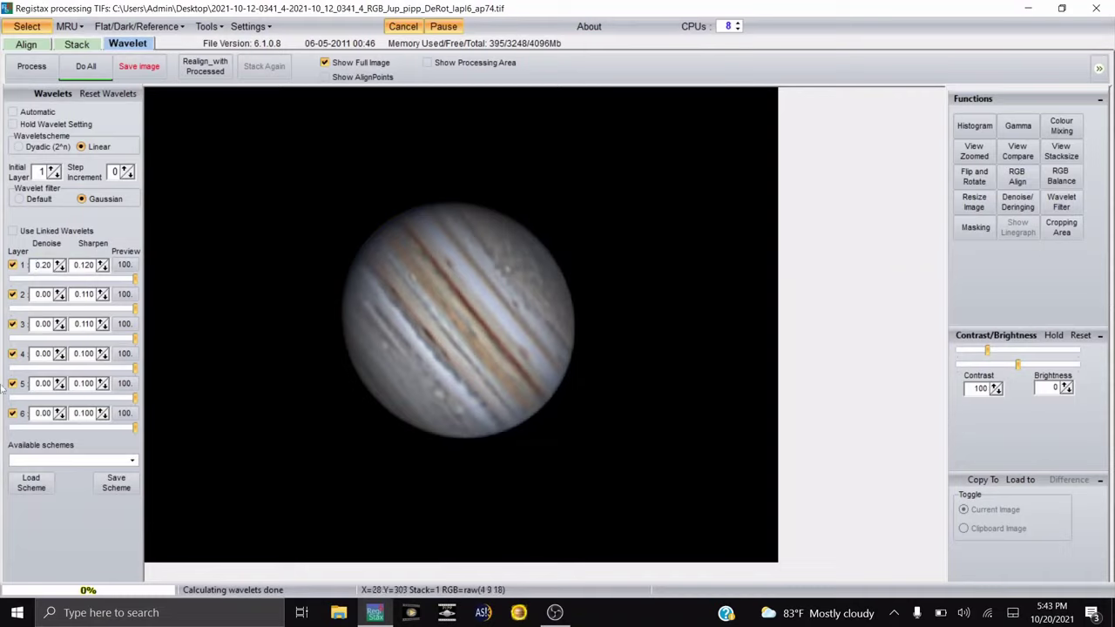
left_click(61, 269)
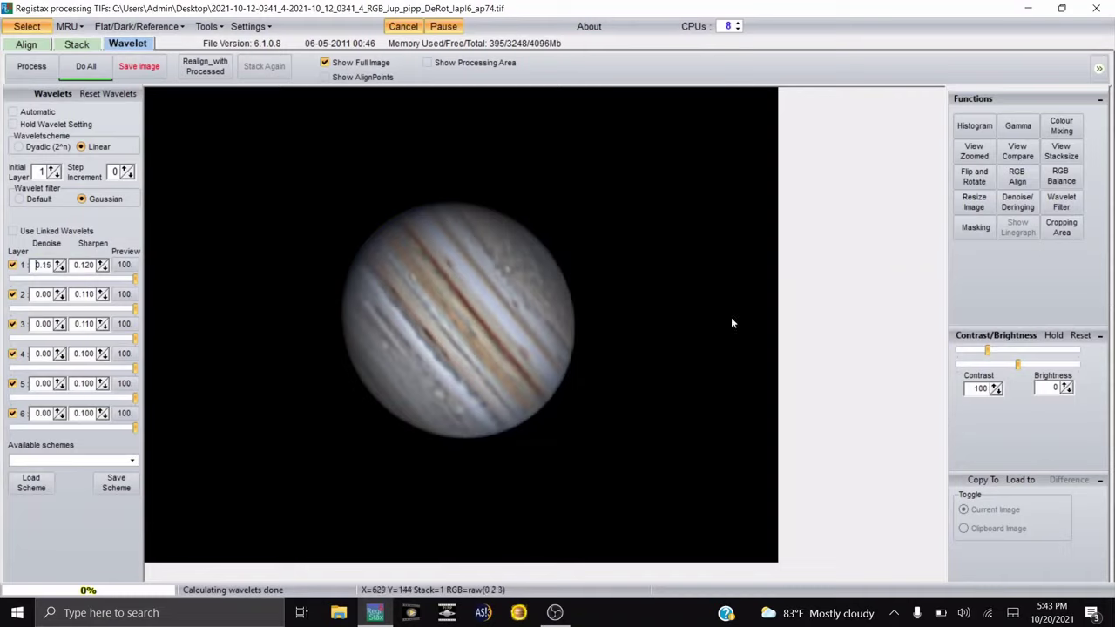
Enable de-ringing on both the dark and bright sides, and raise the bright side strength to 18
left_click(1015, 206)
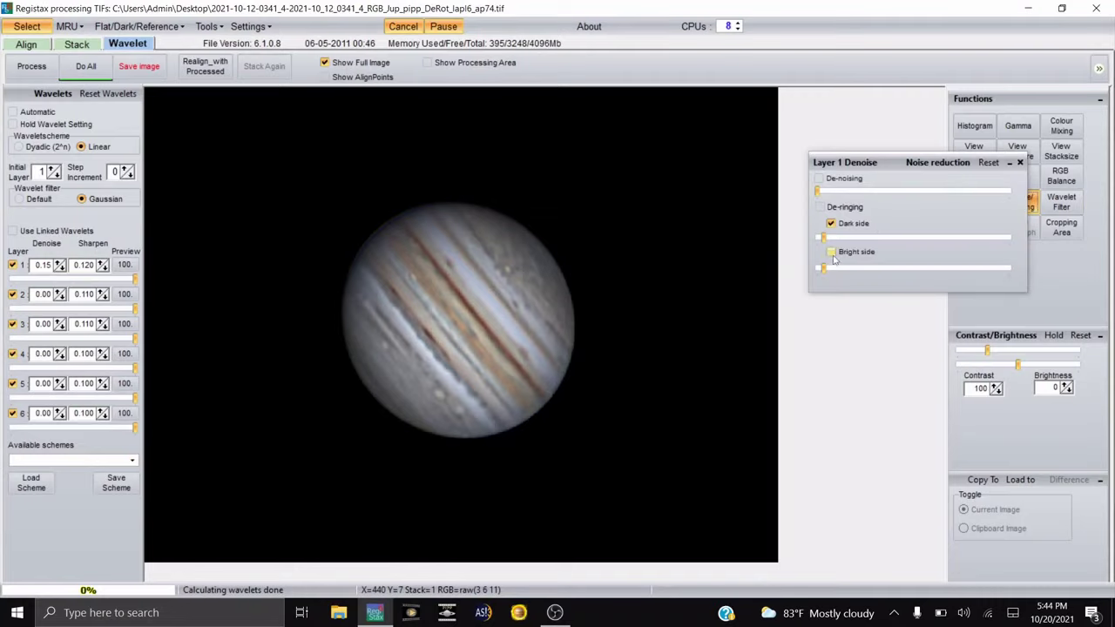
left_click(831, 252)
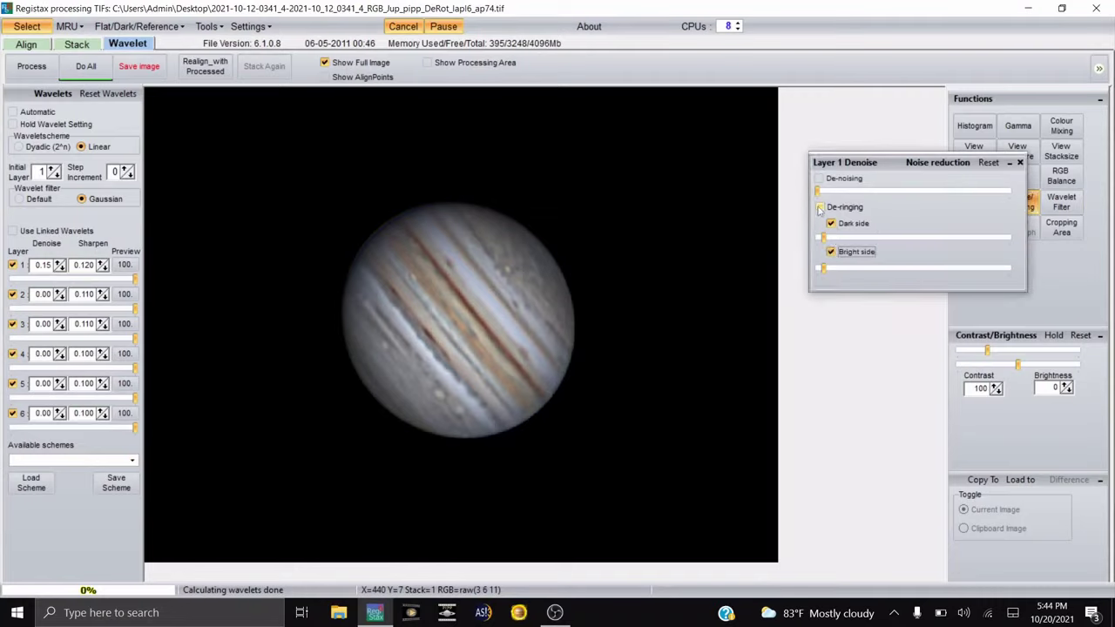
left_click(819, 207)
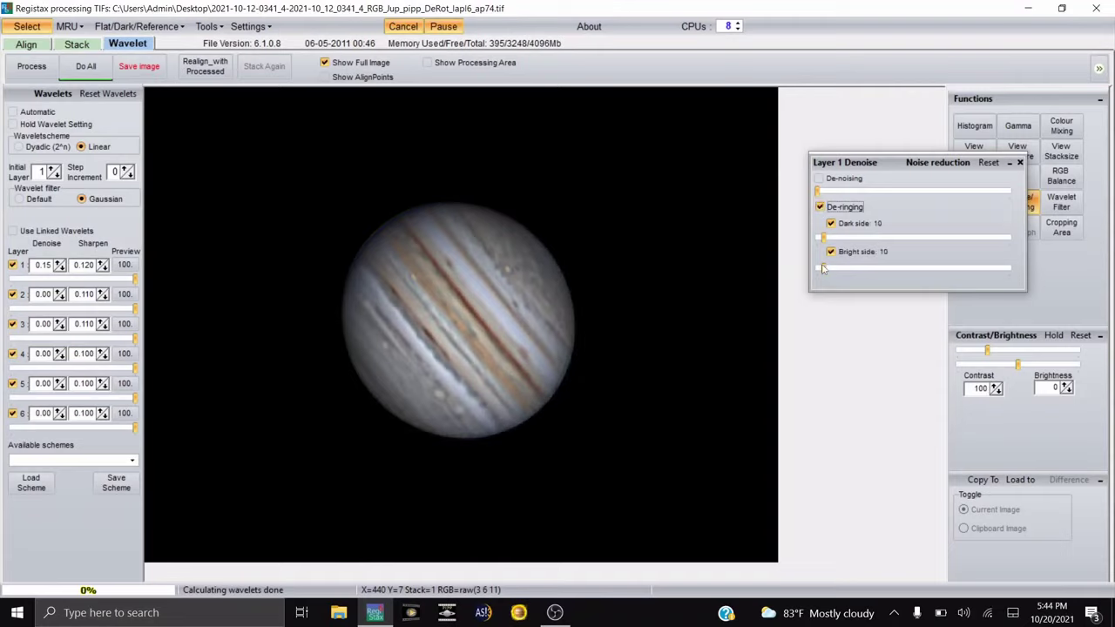
left_click_drag(822, 269, 829, 268)
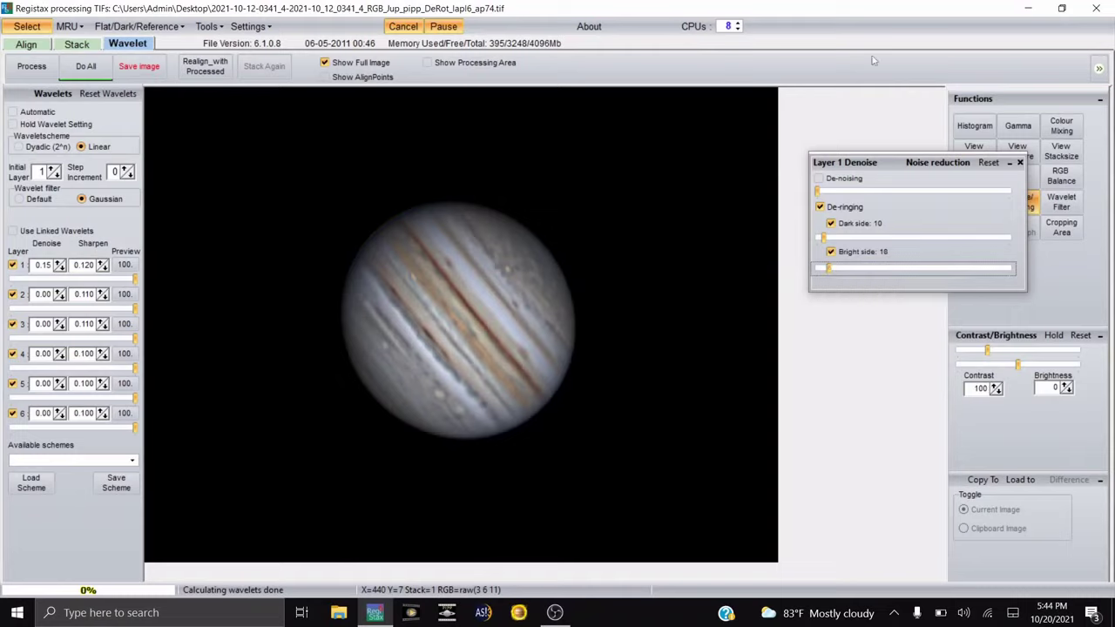
Enable De-noising at a strength of 30 and close the noise reduction settings
left_click(819, 178)
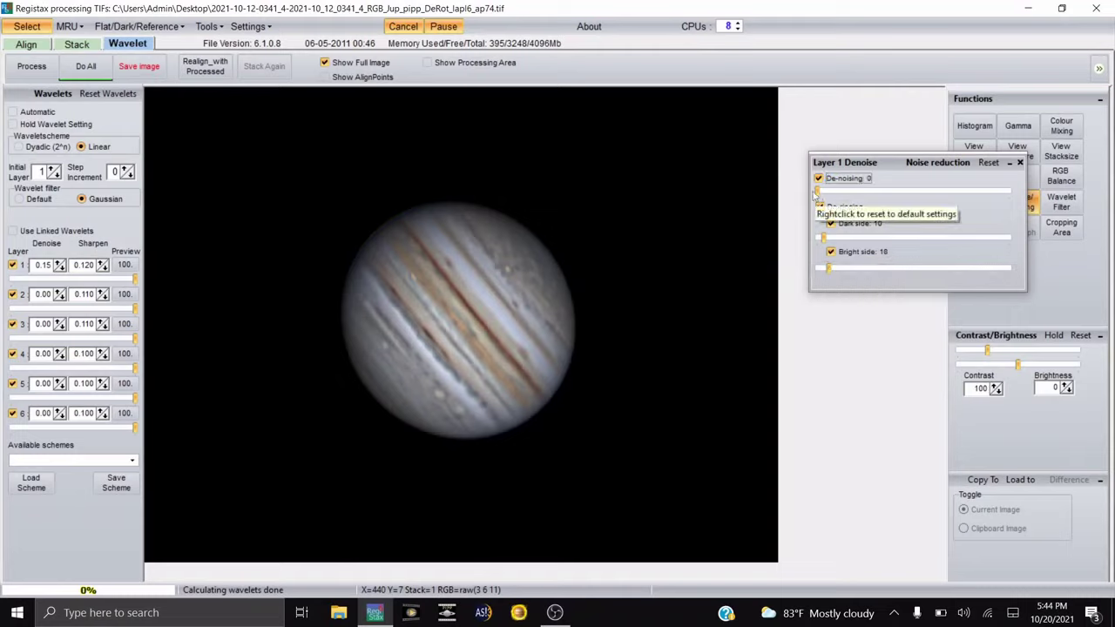
left_click(818, 192)
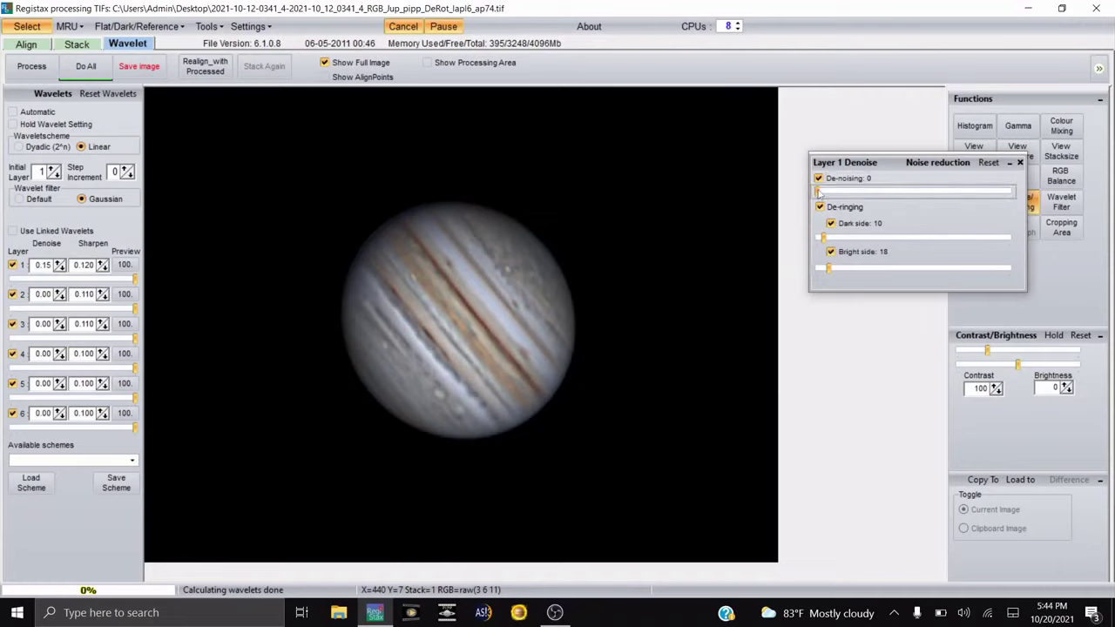
left_click_drag(819, 192, 824, 191)
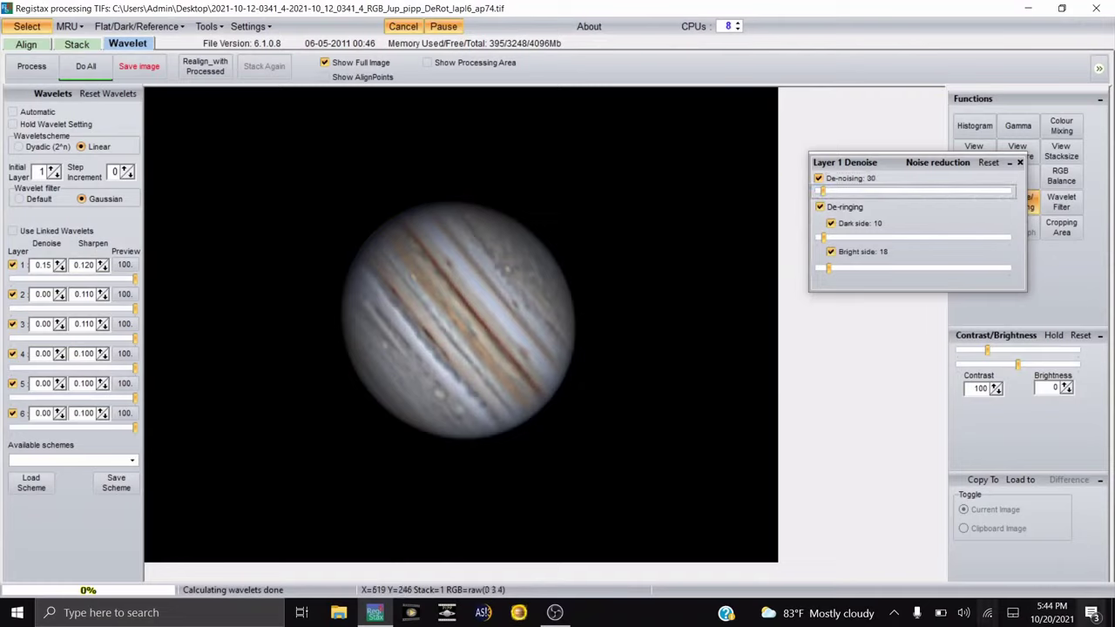
mouse_move(546, 615)
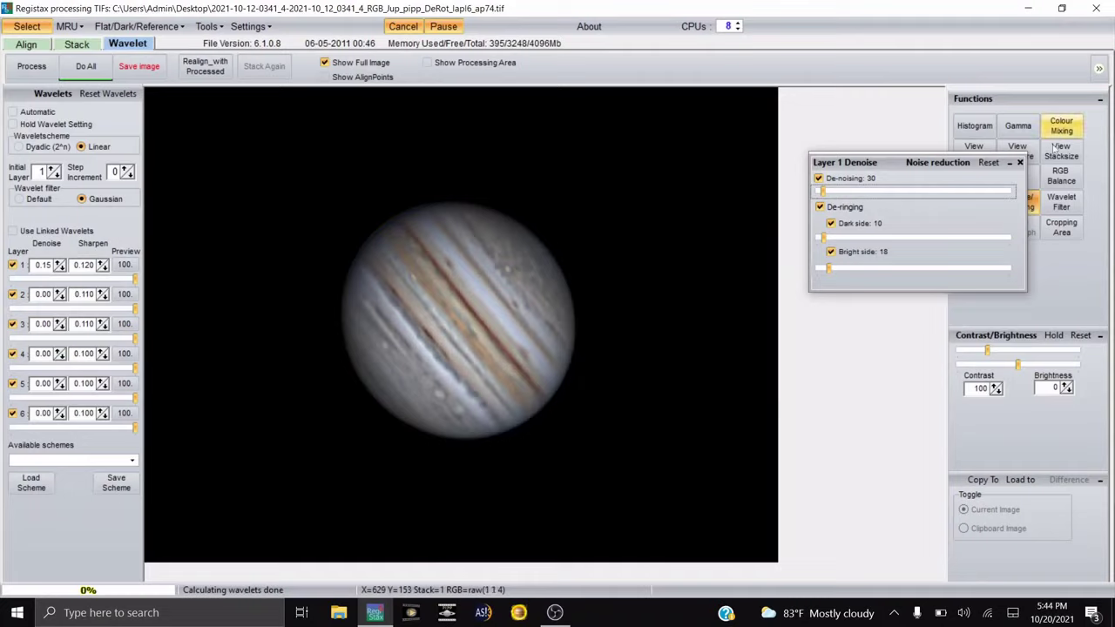
left_click(1020, 163)
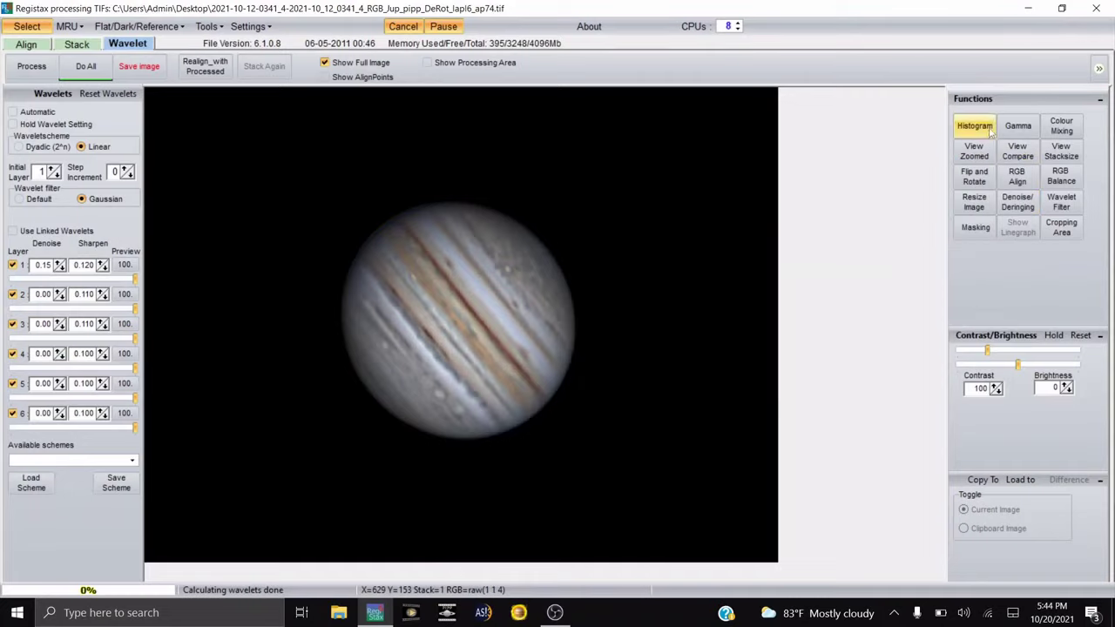
Rotate the Jupiter image to 309.2 degrees so that its cloud belts run horizontally
left_click(975, 179)
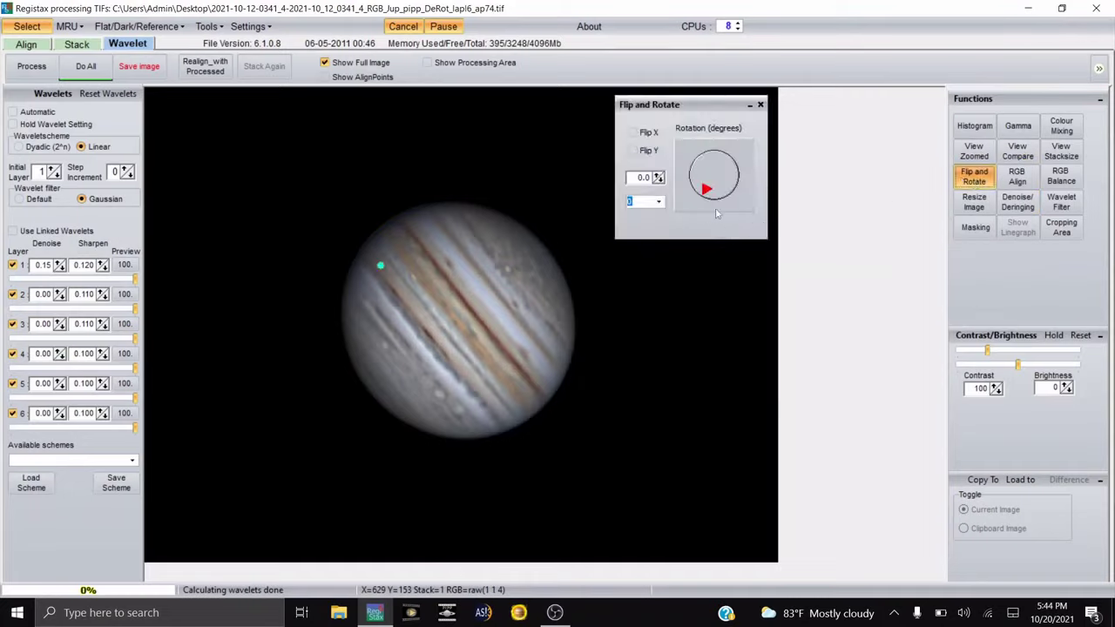
left_click_drag(723, 206, 749, 202)
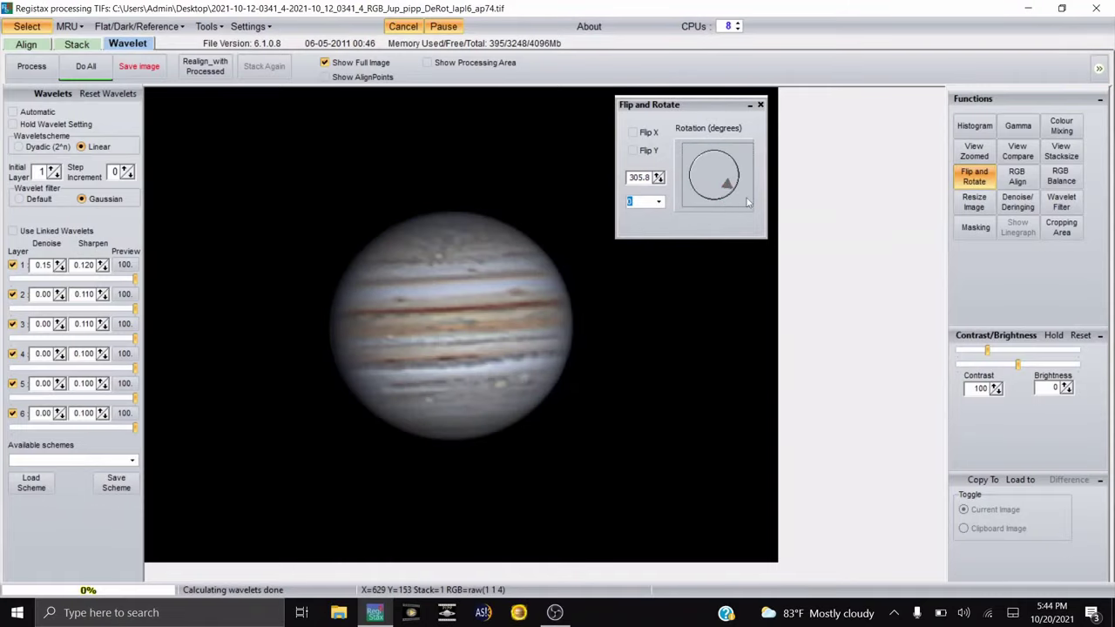
left_click_drag(746, 208, 741, 208)
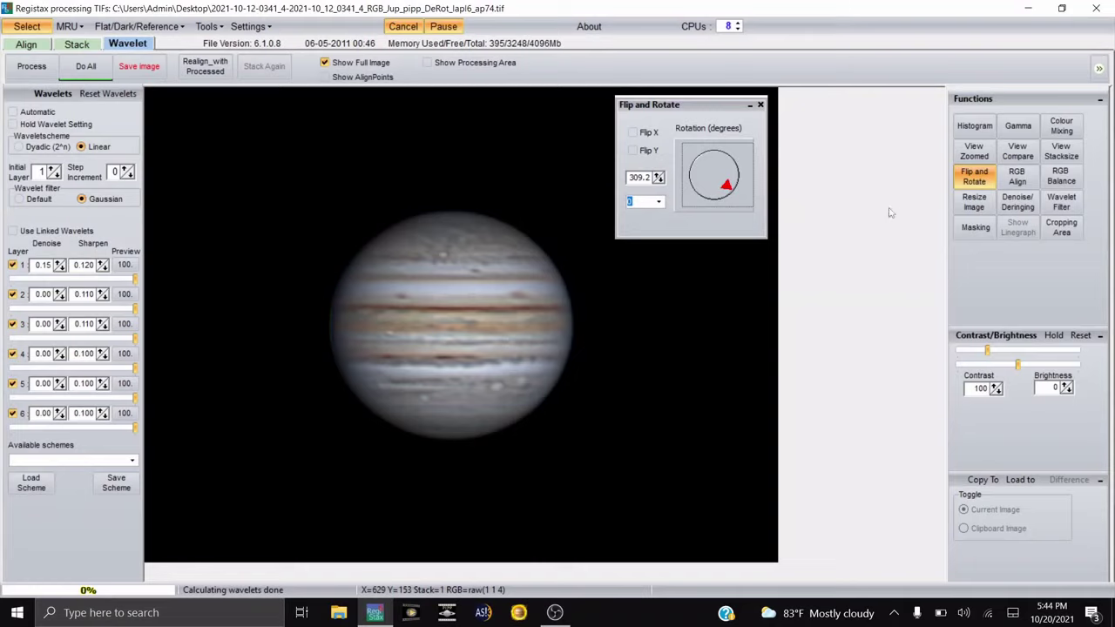
left_click(974, 176)
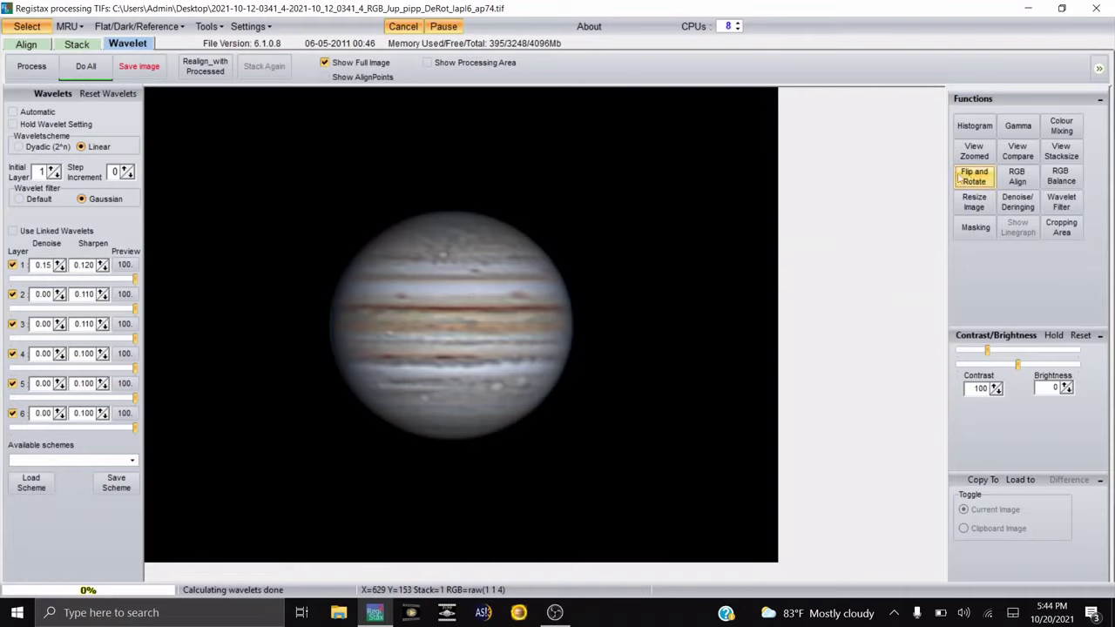
Set the Denoise value of wavelet layer 1 to 0.10
left_click(57, 262)
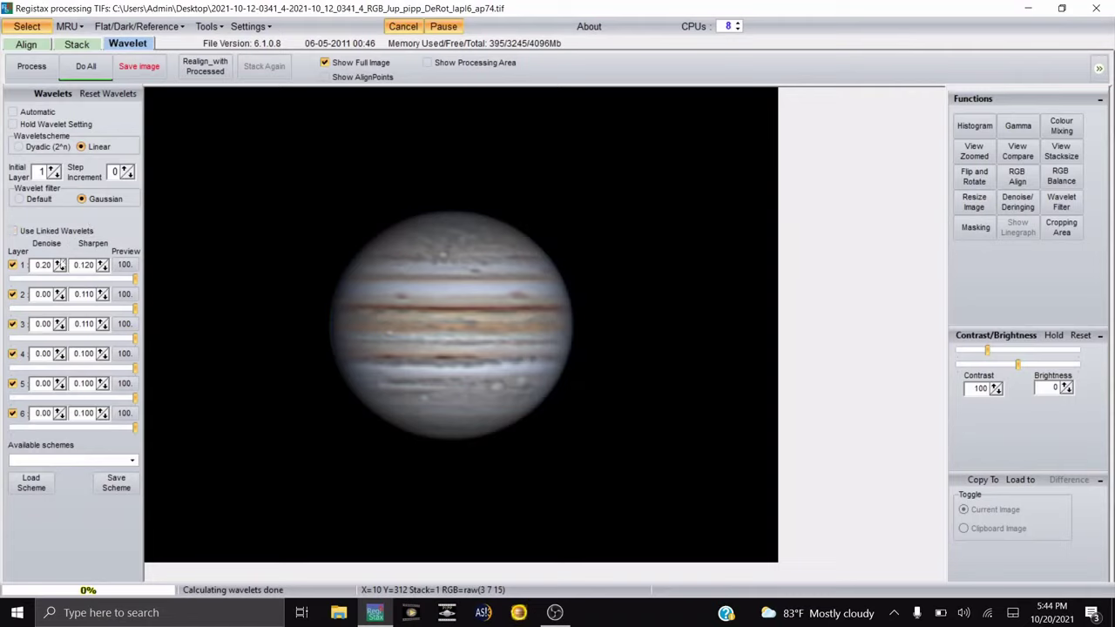
left_click(61, 271)
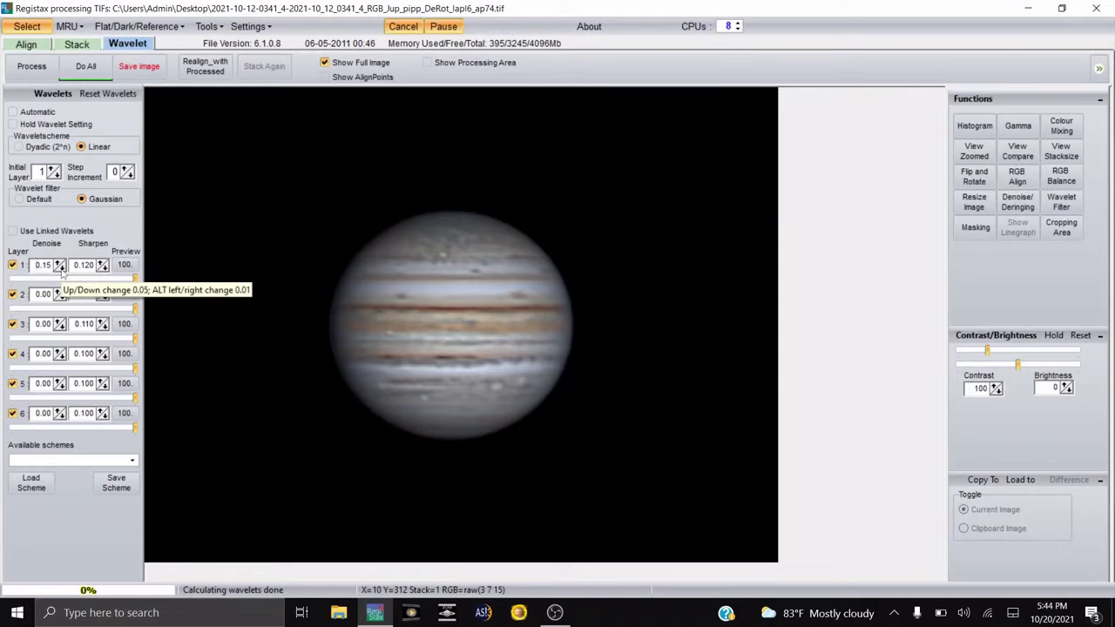
left_click(61, 270)
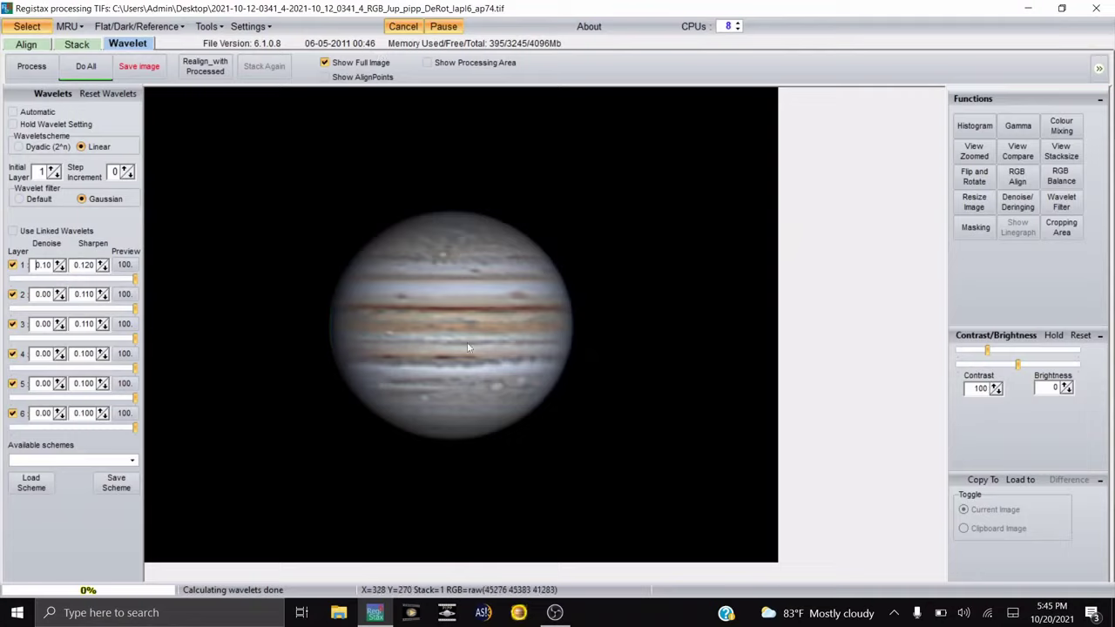
Apply the processing to the whole image and save it to the Desktop as an 8-bit BMP named j1
left_click(87, 68)
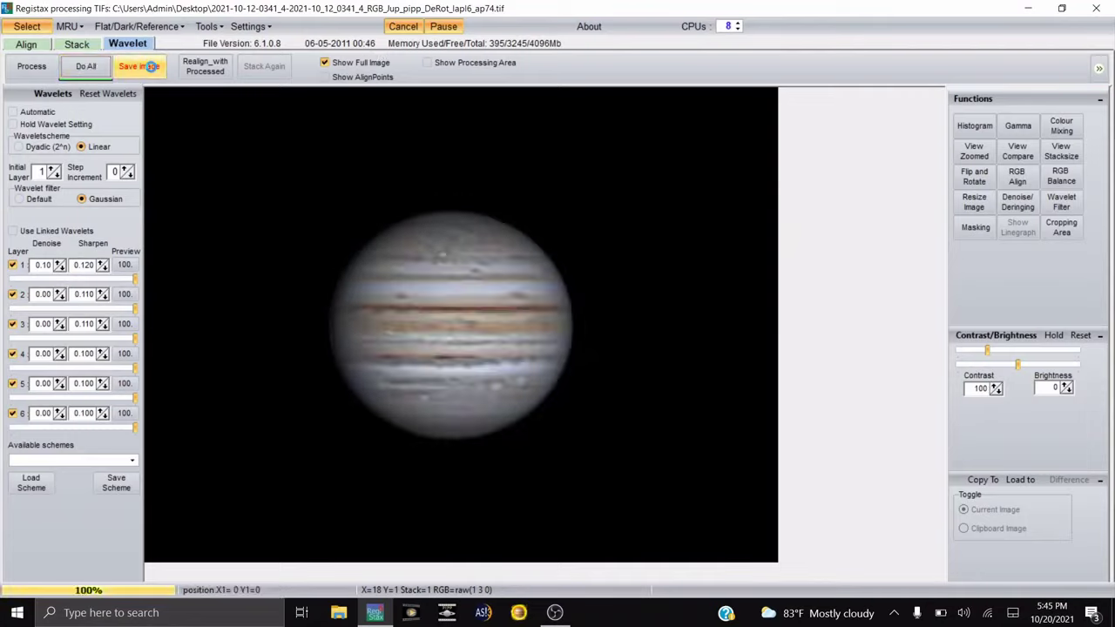
left_click(152, 70)
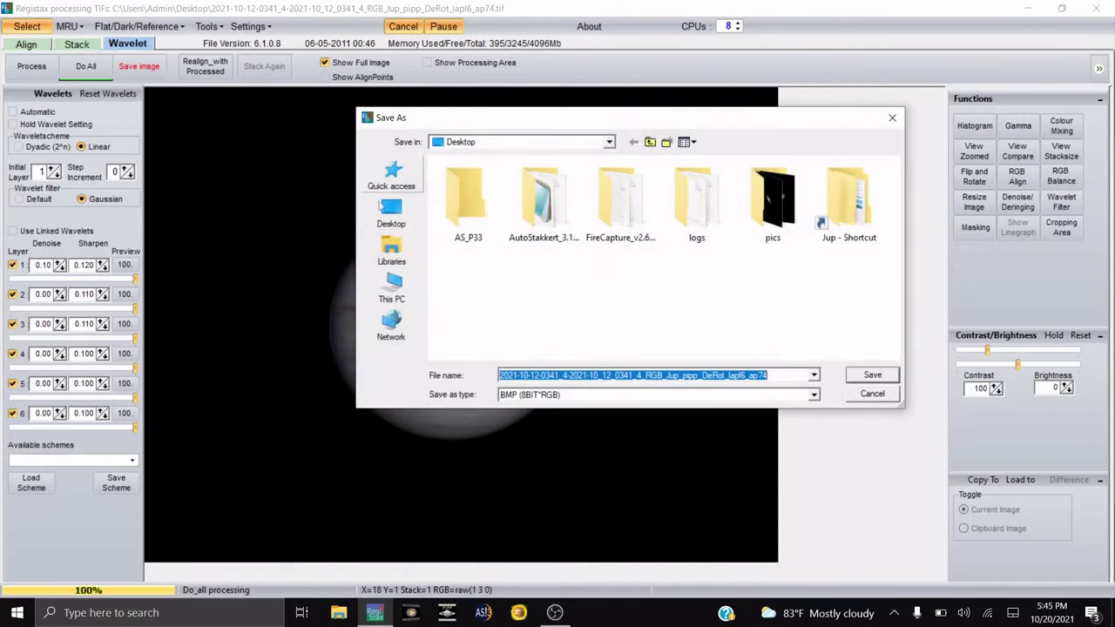
left_click(409, 211)
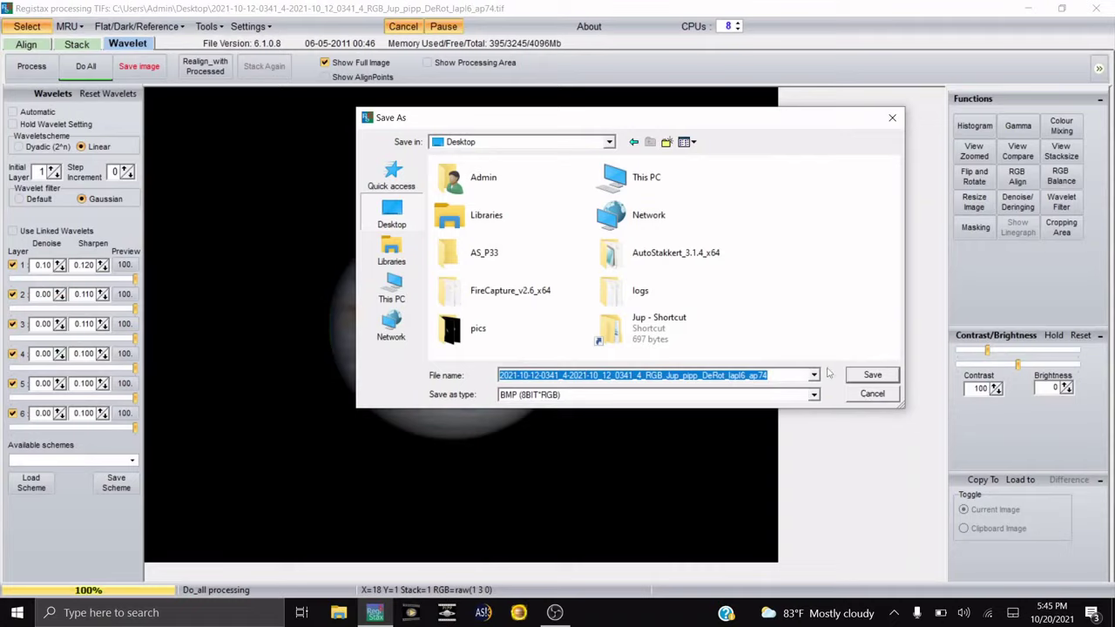
type("1")
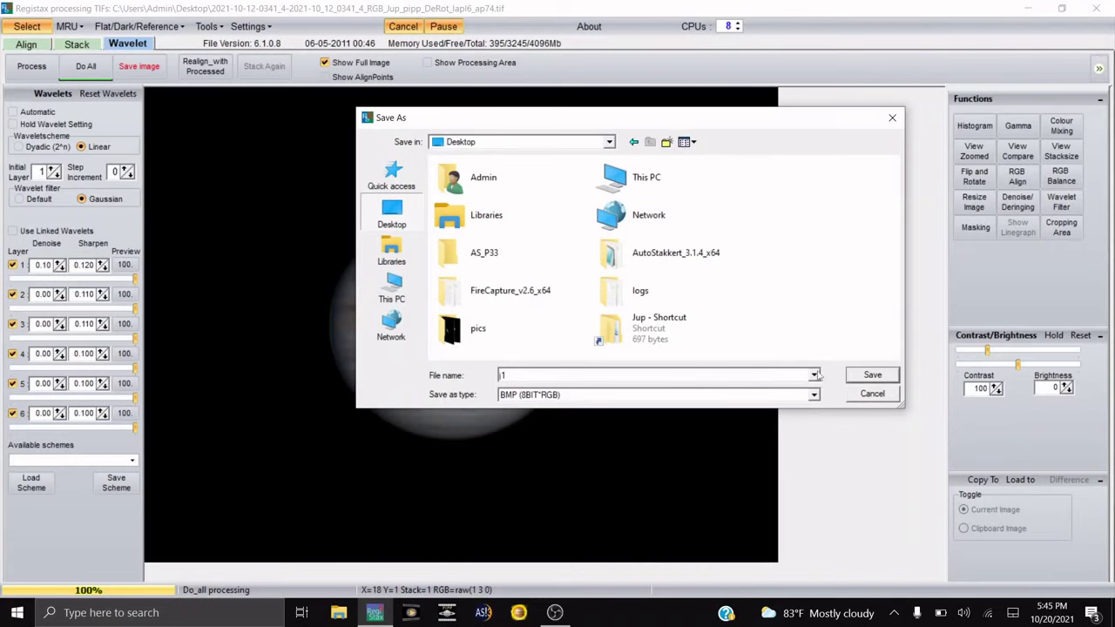
left_click(875, 377)
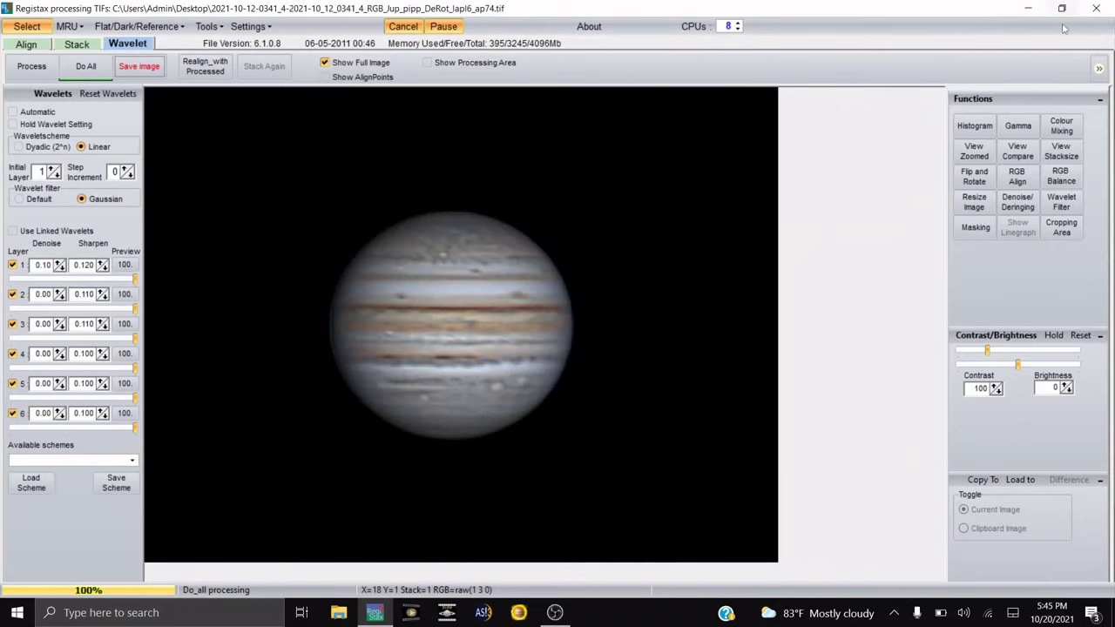
Close RegiStax and launch Adobe Photoshop 2021 from the desktop
left_click(1096, 8)
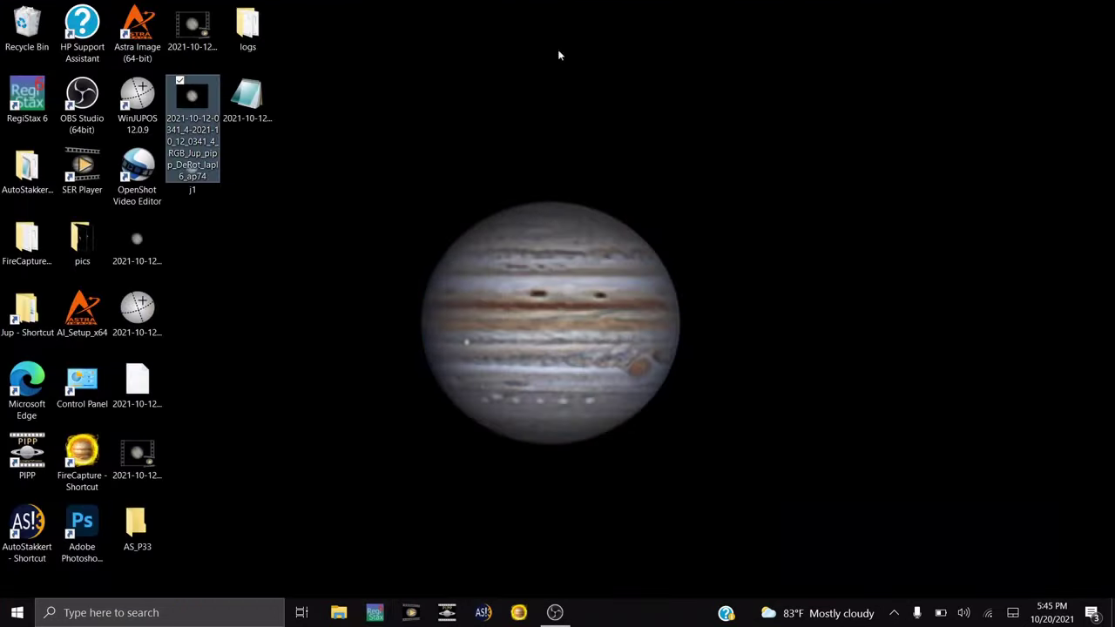
left_click(91, 532)
right_click(96, 538)
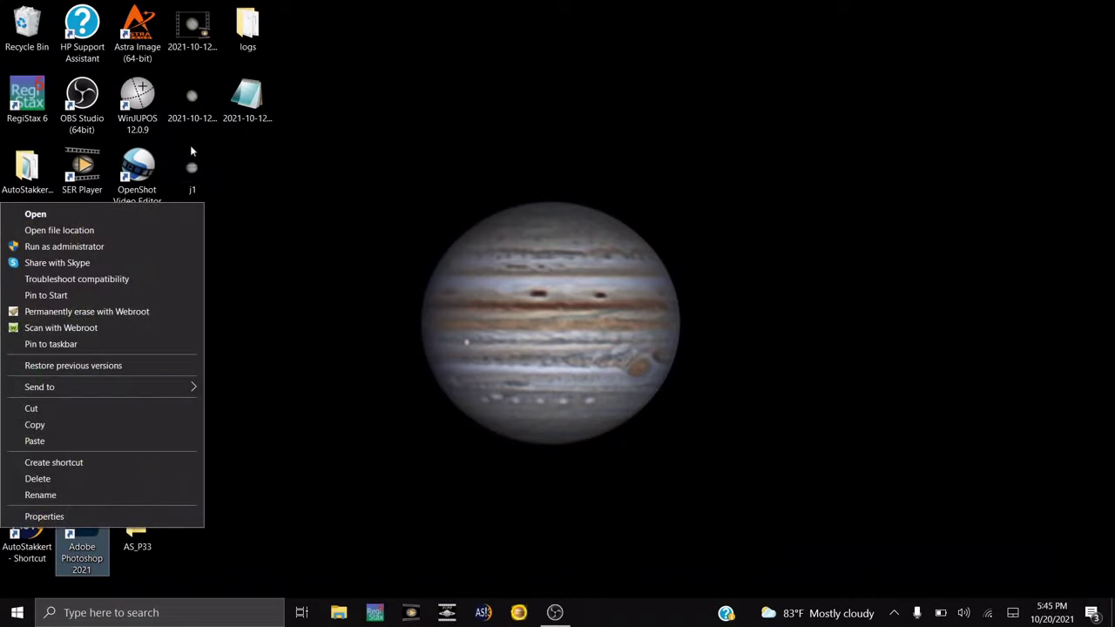
left_click(78, 213)
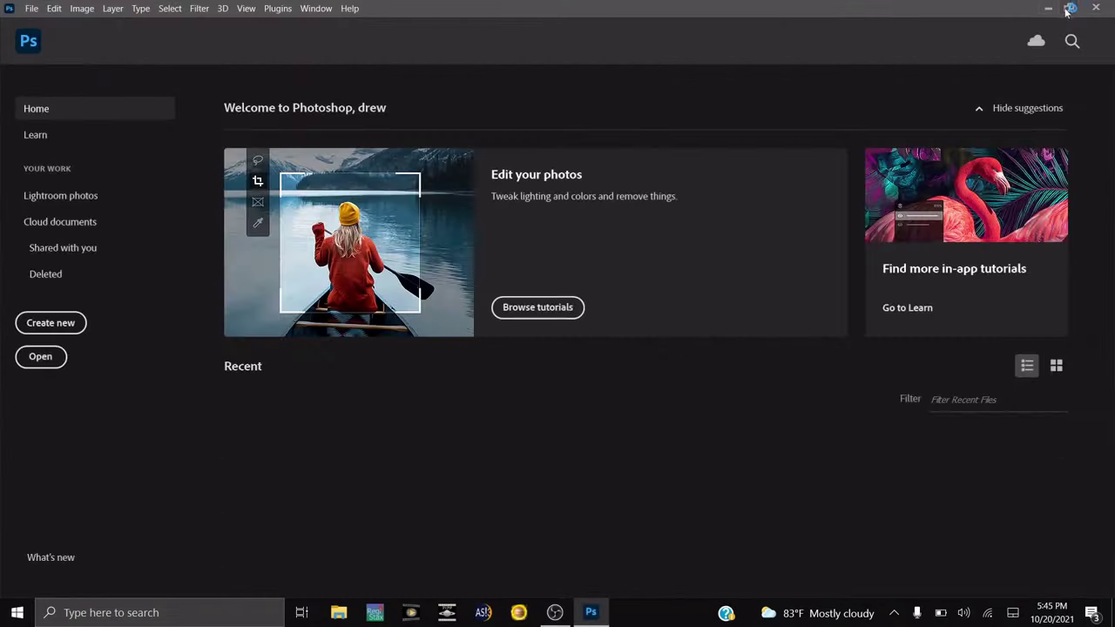
Open the saved j1 image from the desktop in Photoshop and maximize the program window
left_click(1071, 8)
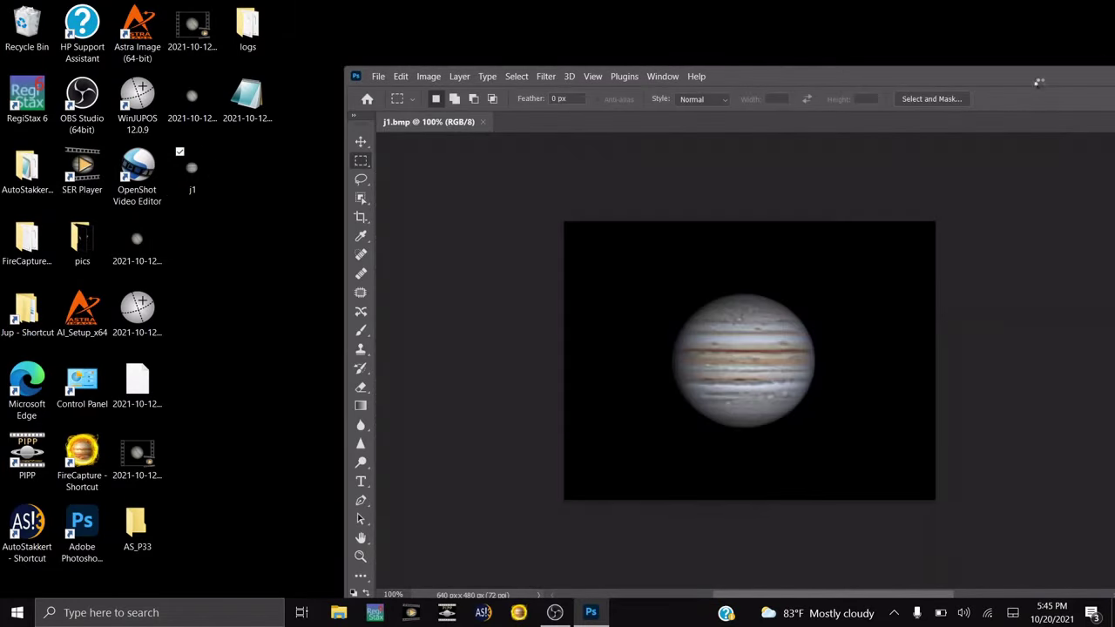
left_click_drag(1031, 77, 732, 54)
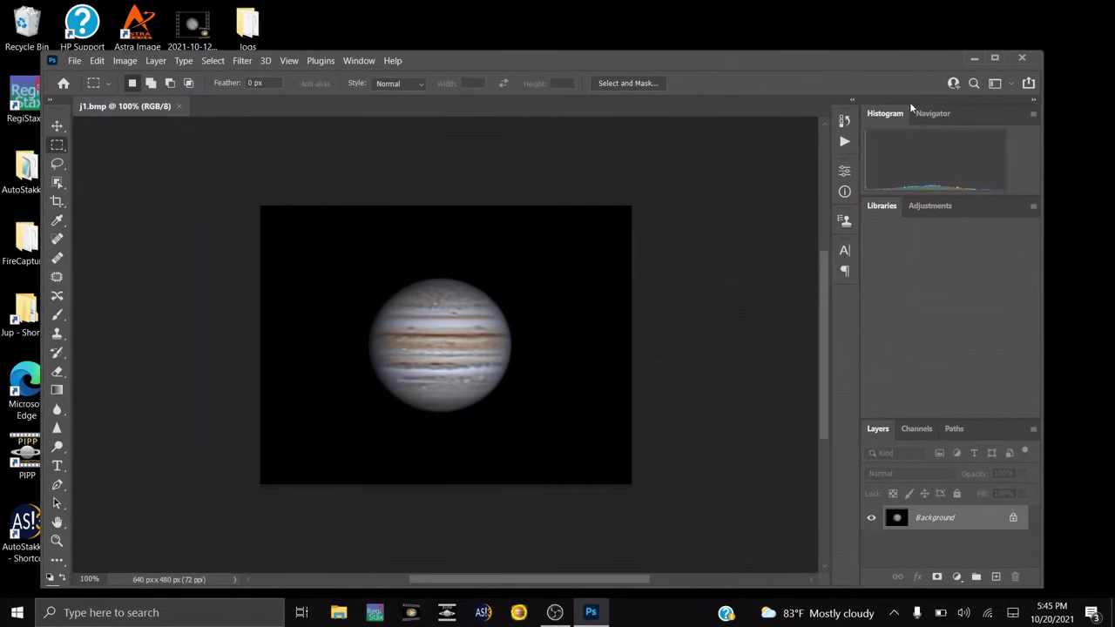
double_click(997, 57)
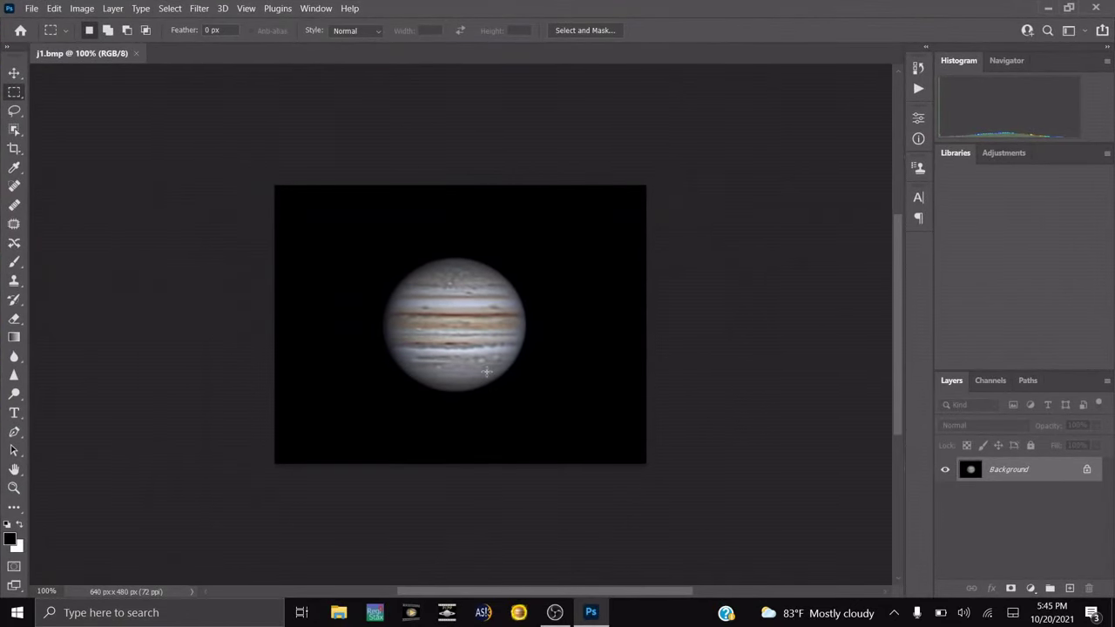
double_click(713, 10)
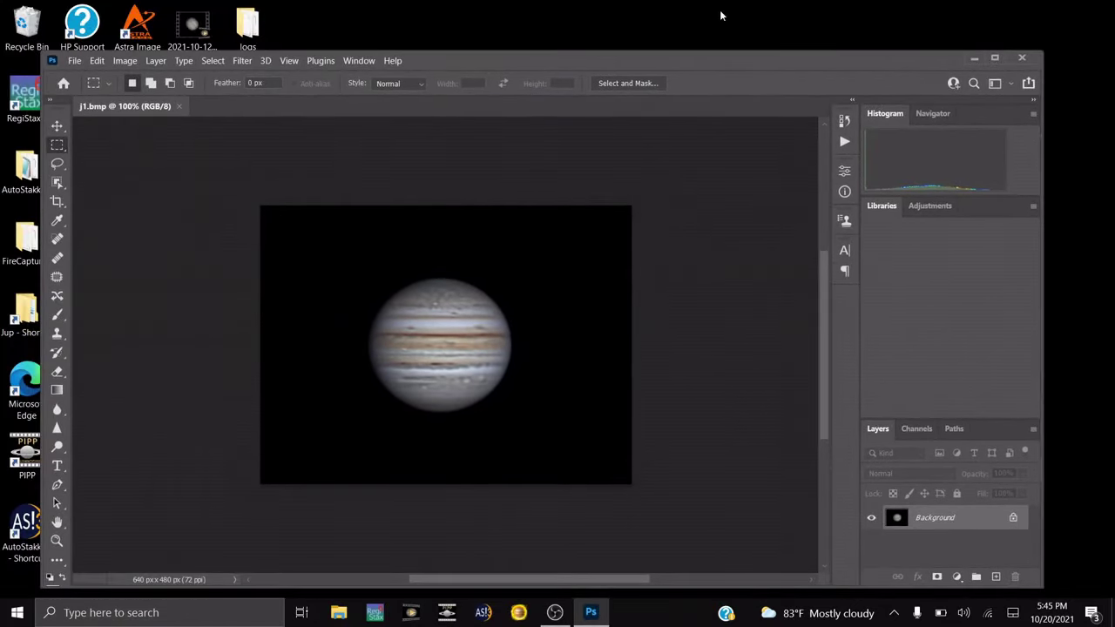
left_click(994, 57)
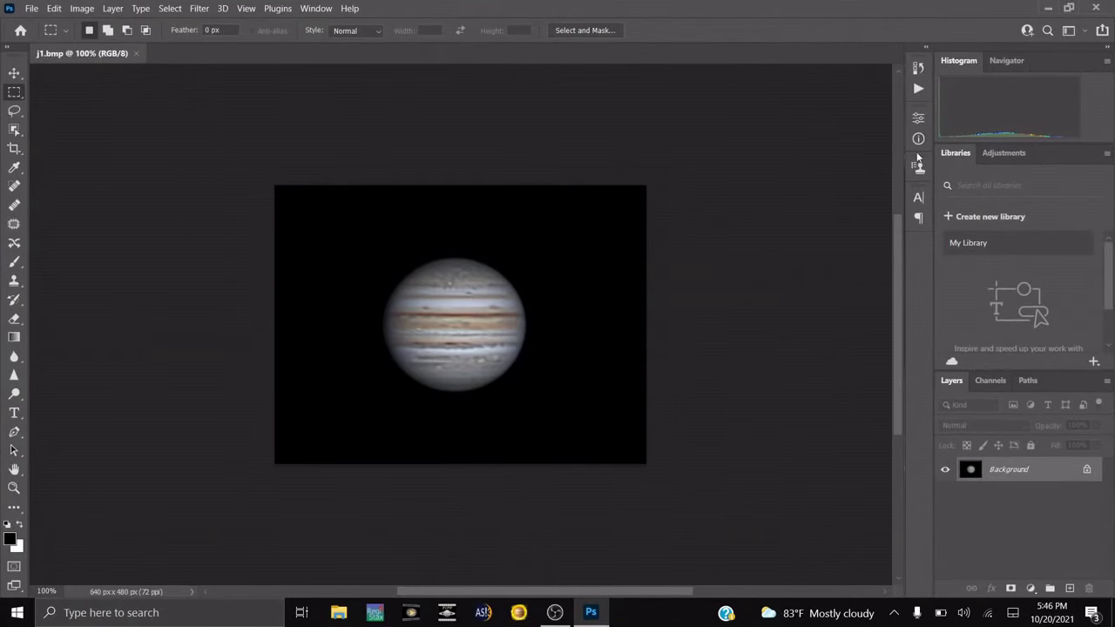